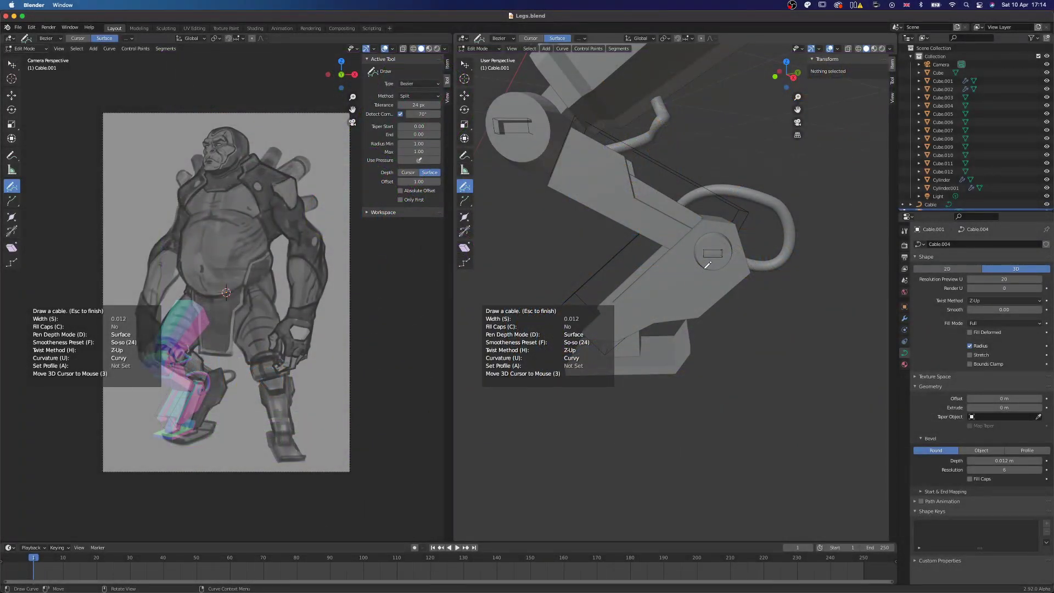
{"action": "left_click_drag", "start_coordinate": [610, 323], "coordinate": [607, 328]}
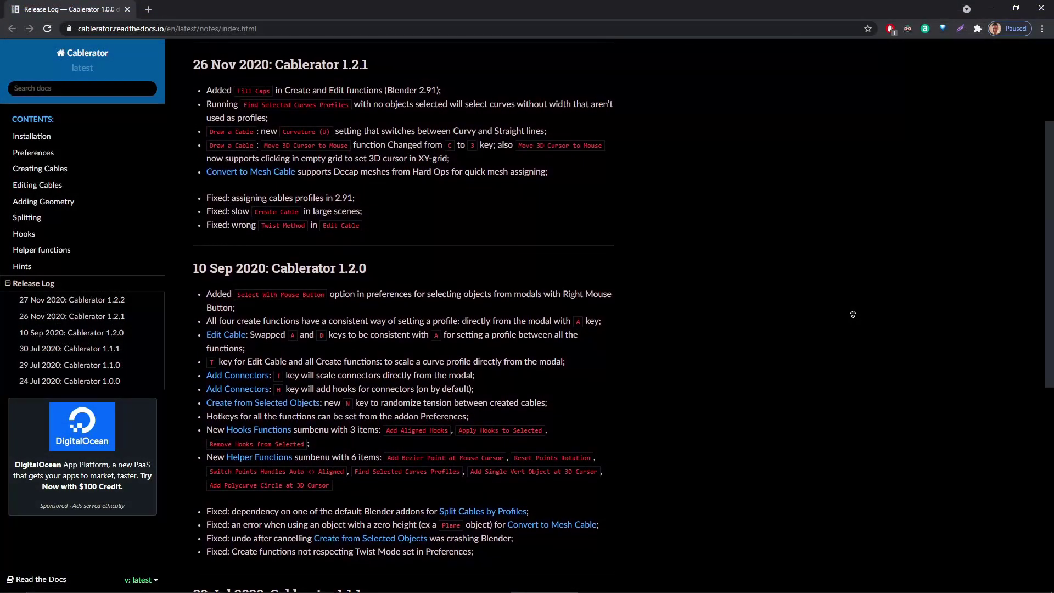
{"action": "scroll", "coordinate": [853, 314], "scroll_direction": "up", "scroll_amount": 1}
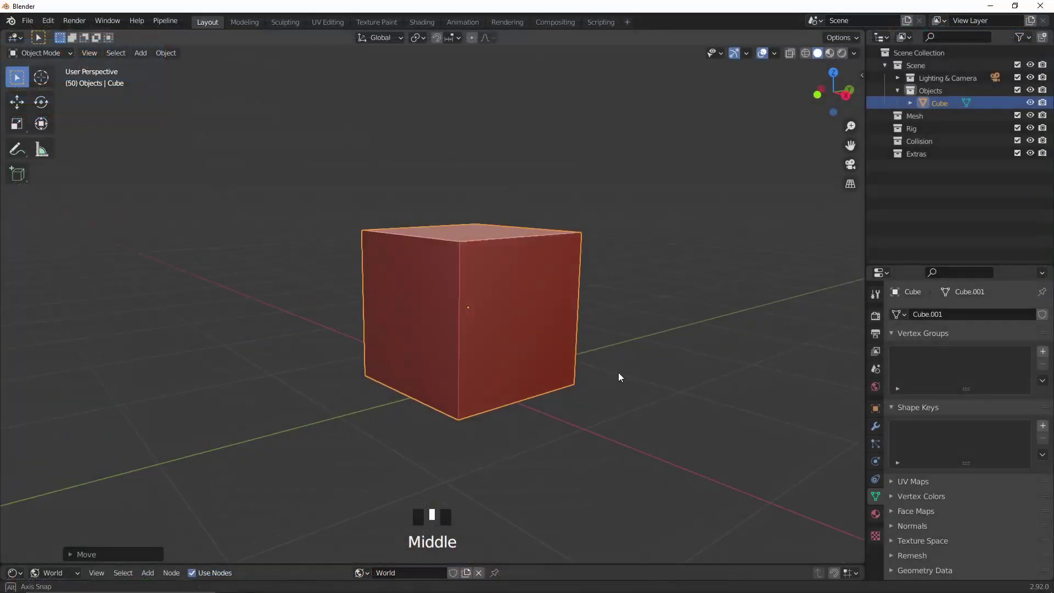
Create a cable between two adjacent side faces of the cube and adjust its width and tension.
{"action": "key", "text": "shift+alt+c"}
{"action": "left_click", "coordinate": [620, 373]}
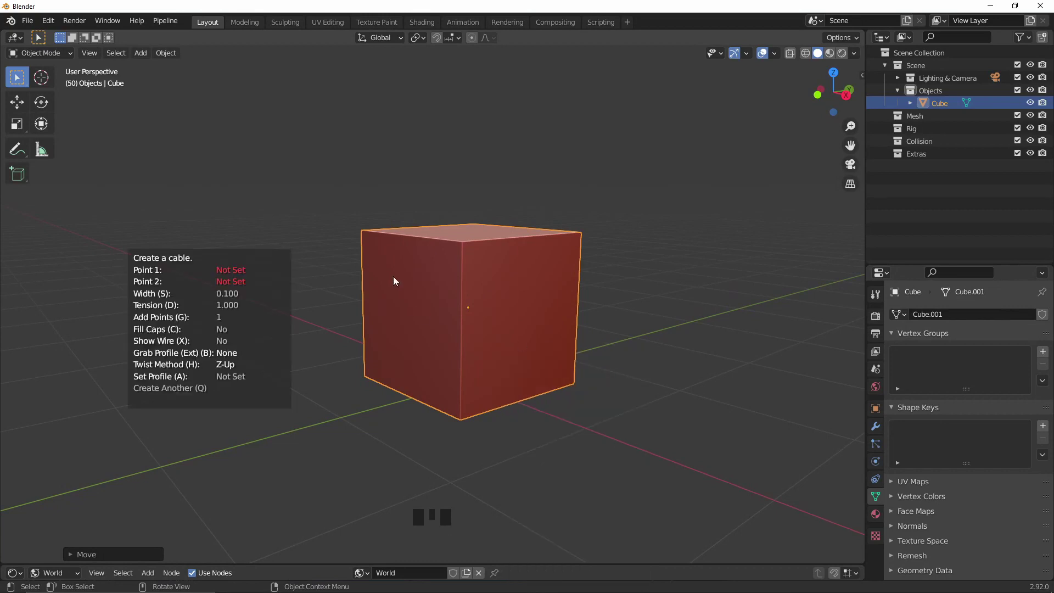
{"action": "left_click", "coordinate": [393, 275]}
{"action": "left_click", "coordinate": [529, 341]}
{"action": "middle_click_drag", "start_coordinate": [528, 341], "coordinate": [567, 293]}
{"action": "key", "text": "s"}
{"action": "key", "text": "d"}
Create a second cable connecting the duplicated, raised cube to the lower cube.
{"action": "middle_click_drag", "start_coordinate": [689, 172], "coordinate": [624, 245]}
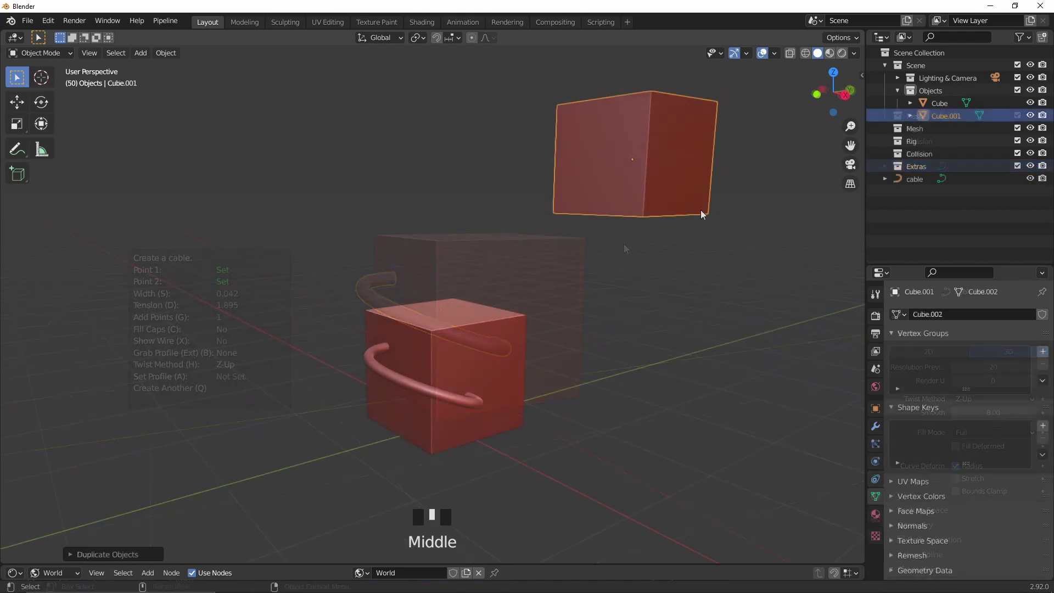
{"action": "key", "text": "shift+alt+c"}
{"action": "left_click", "coordinate": [689, 167]}
{"action": "middle_click_drag", "start_coordinate": [690, 167], "coordinate": [697, 344]}
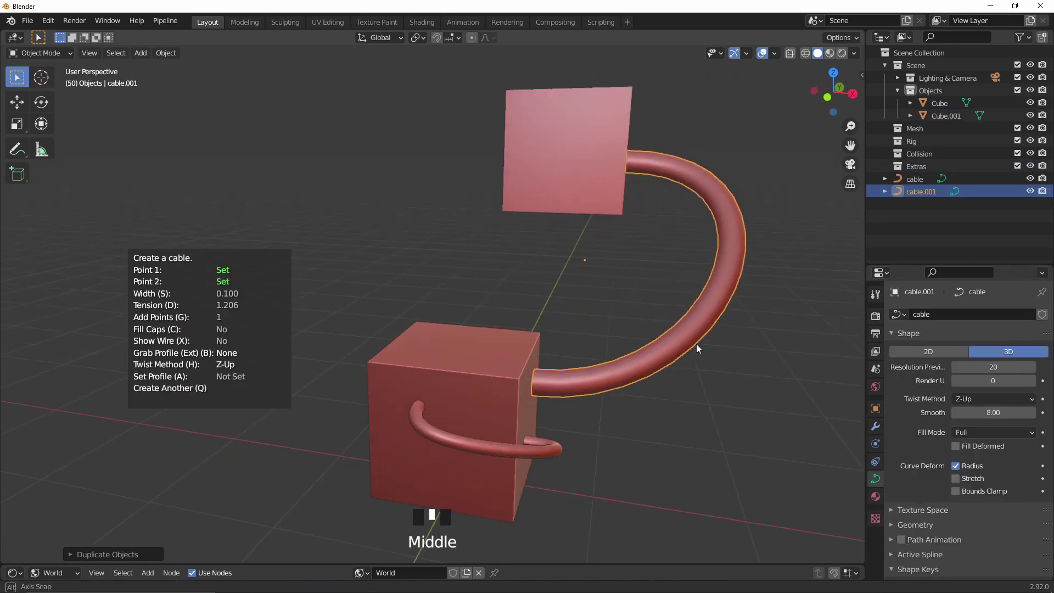
{"action": "mouse_move", "coordinate": [404, 299]}
{"action": "left_mouse_down"}
{"action": "mouse_move", "coordinate": [456, 272]}
{"action": "mouse_move", "coordinate": [494, 390]}
{"action": "mouse_move", "coordinate": [506, 348]}
{"action": "left_mouse_up"}
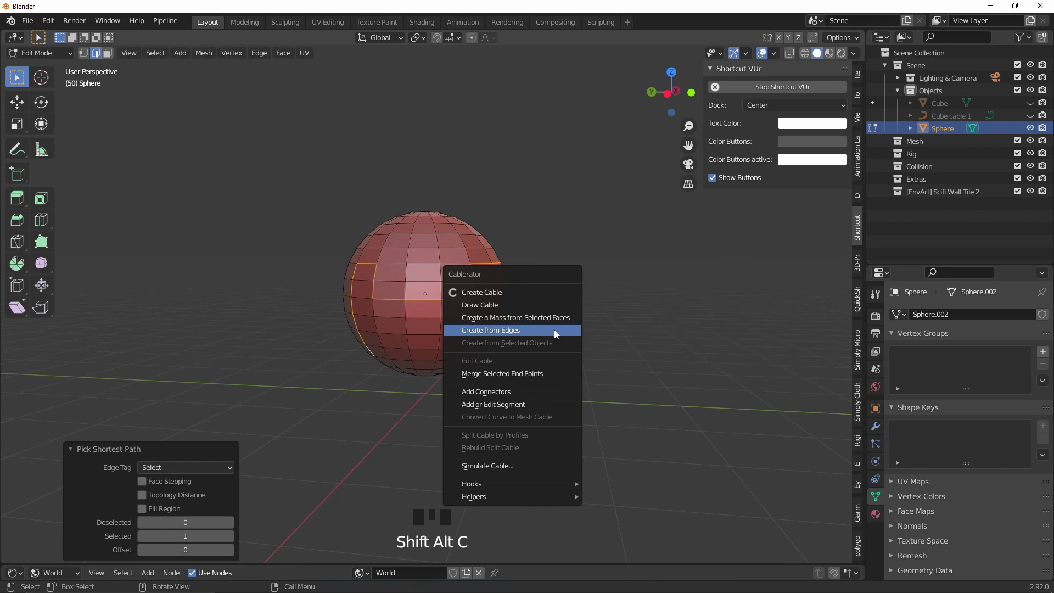
Create a cable from the edge path selected on the sphere using Create from Edges.
{"action": "left_click", "coordinate": [555, 329]}
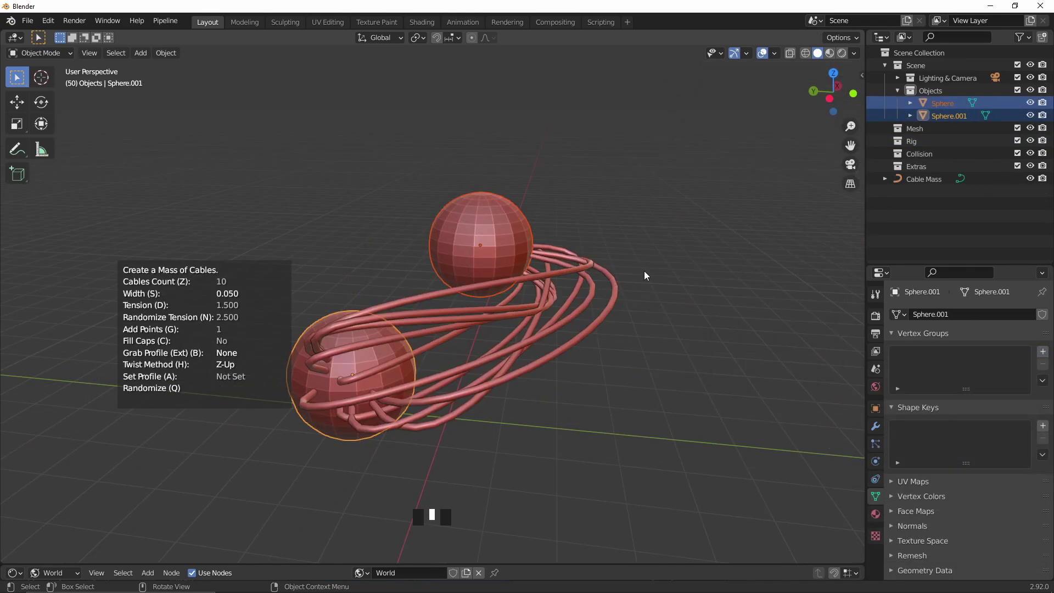
{"action": "middle_click_drag", "start_coordinate": [649, 268], "coordinate": [516, 272]}
{"action": "middle_click_drag", "start_coordinate": [515, 272], "coordinate": [510, 262]}
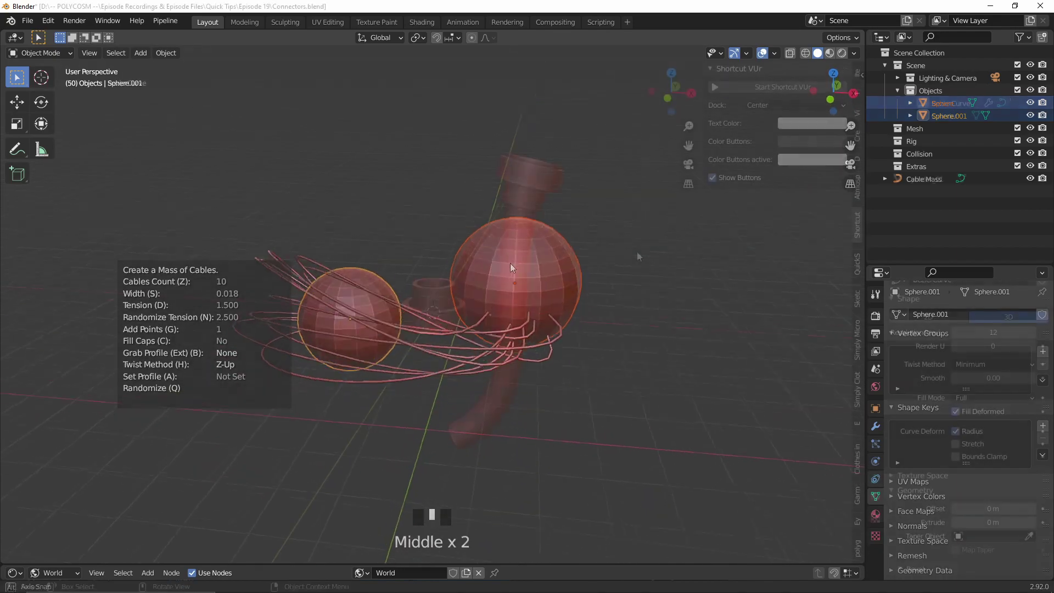
{"action": "key", "text": "g"}
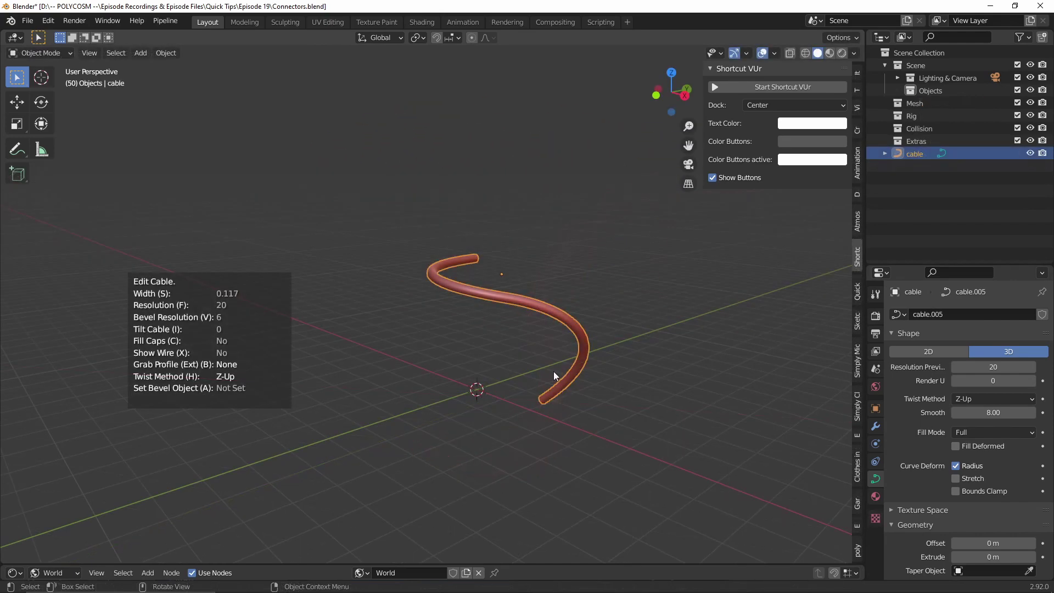
Cycle the S-shaped cable's grabbed profile to oval_thing and on to the next profile in the library.
{"action": "key", "text": "b"}
{"action": "key", "text": "b"}
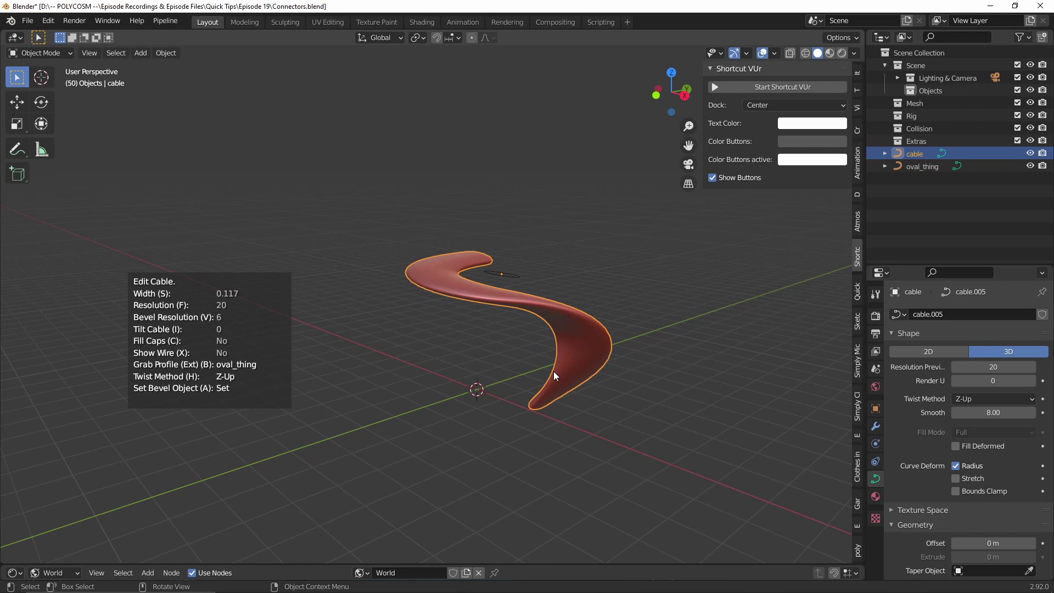
{"action": "key", "text": "b"}
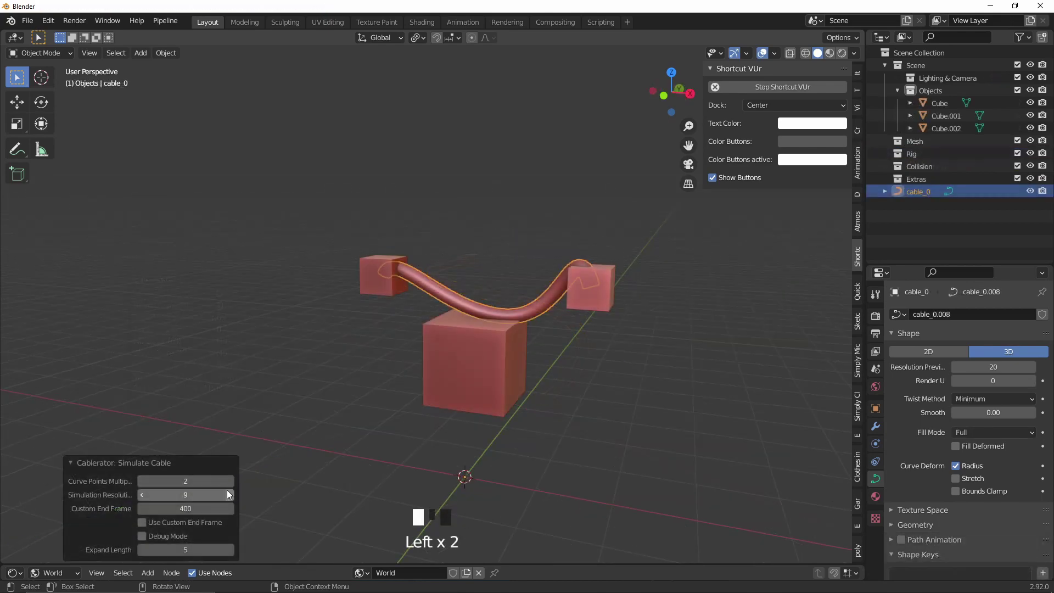
Raise the Simulate Cable resolution to 13 for the cable hanging over the large cube.
{"action": "left_click", "coordinate": [231, 494]}
{"action": "left_click", "coordinate": [231, 494]}
{"action": "left_click", "coordinate": [231, 494]}
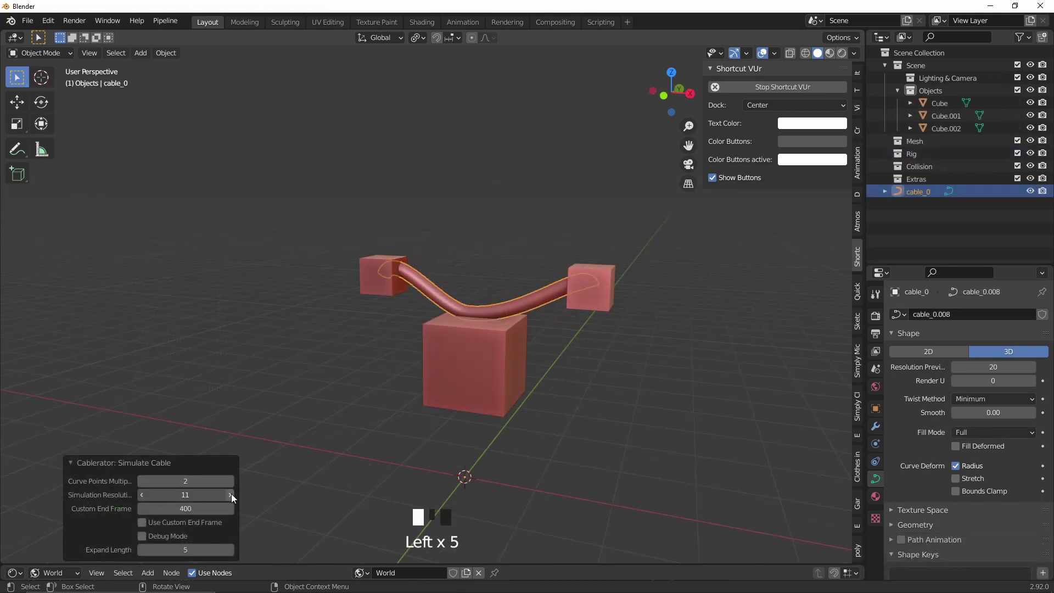
{"action": "left_click", "coordinate": [231, 495]}
Run Simulate Cable on the arched cable between the two outer cubes.
{"action": "key", "text": "shift+alt+c"}
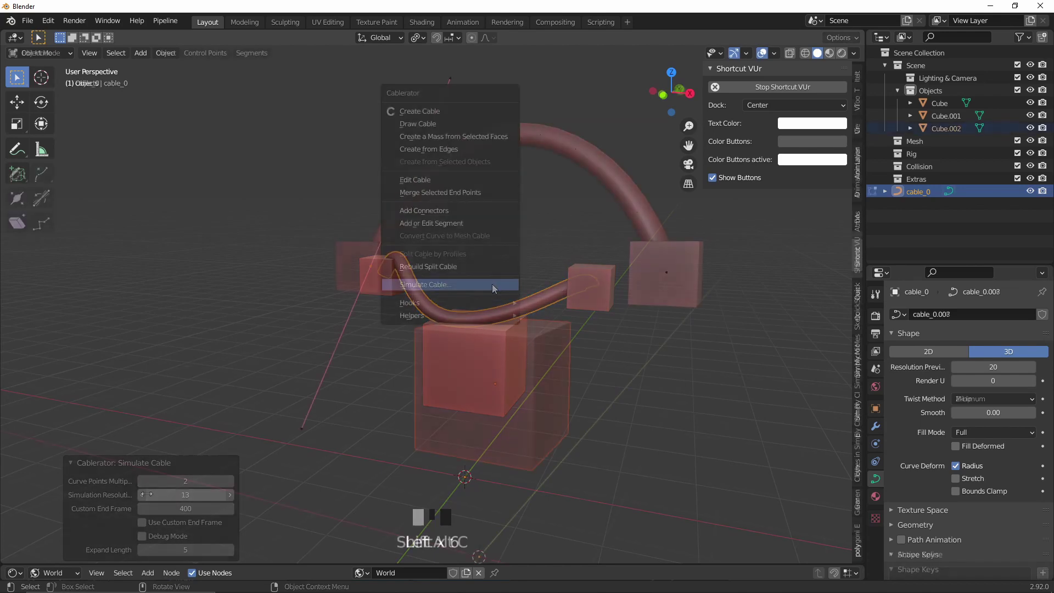
{"action": "left_click", "coordinate": [492, 284]}
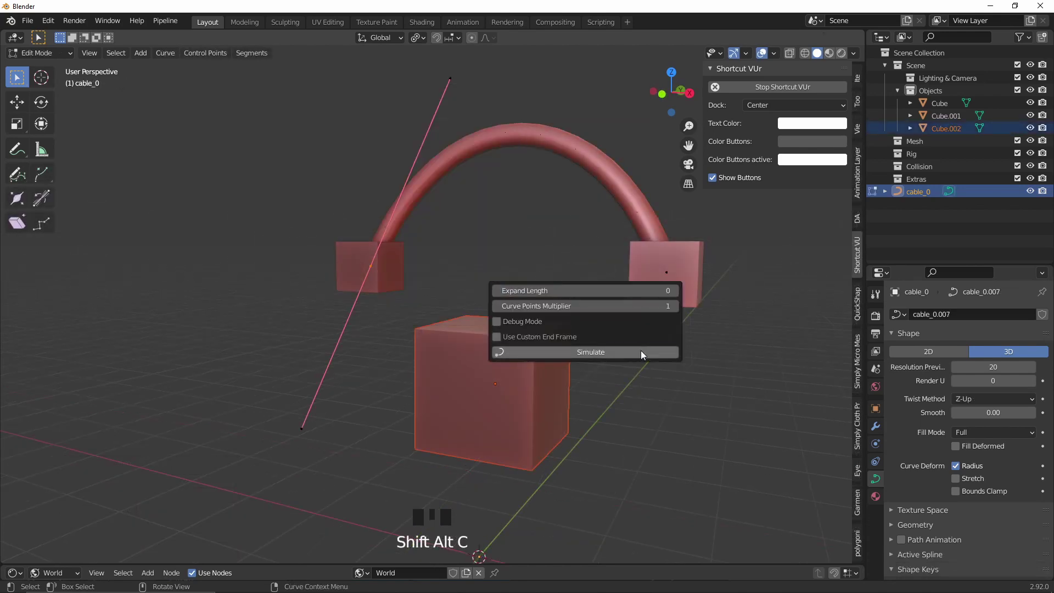
{"action": "left_click", "coordinate": [641, 352]}
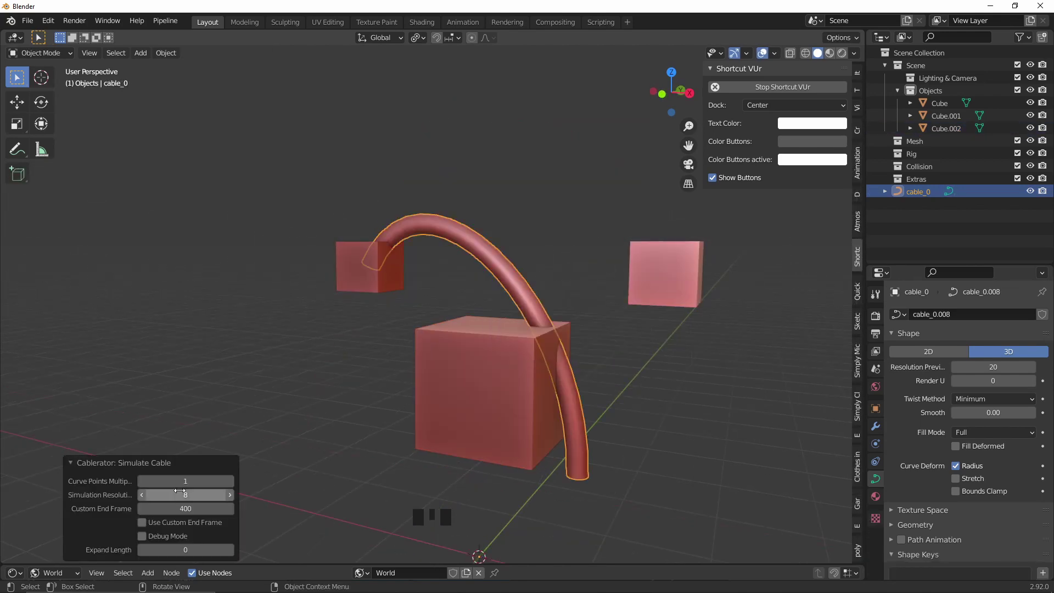
Raise the simulation resolution and the curve points multiplier of the simulated cable.
{"action": "left_click", "coordinate": [234, 496]}
{"action": "left_click", "coordinate": [234, 496]}
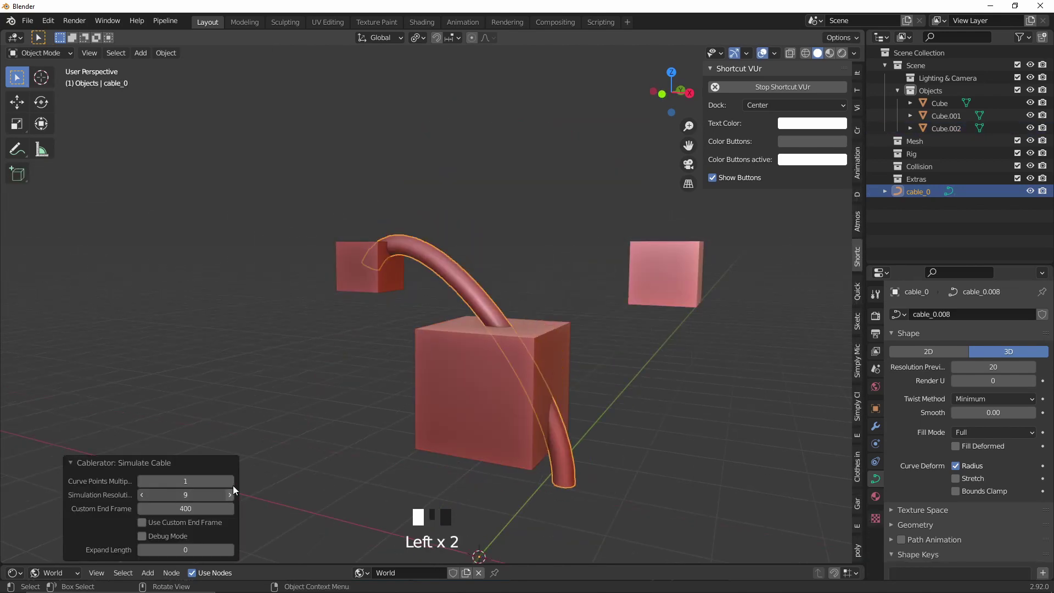
{"action": "left_click", "coordinate": [231, 481]}
{"action": "middle_click_drag", "start_coordinate": [593, 407], "coordinate": [500, 391]}
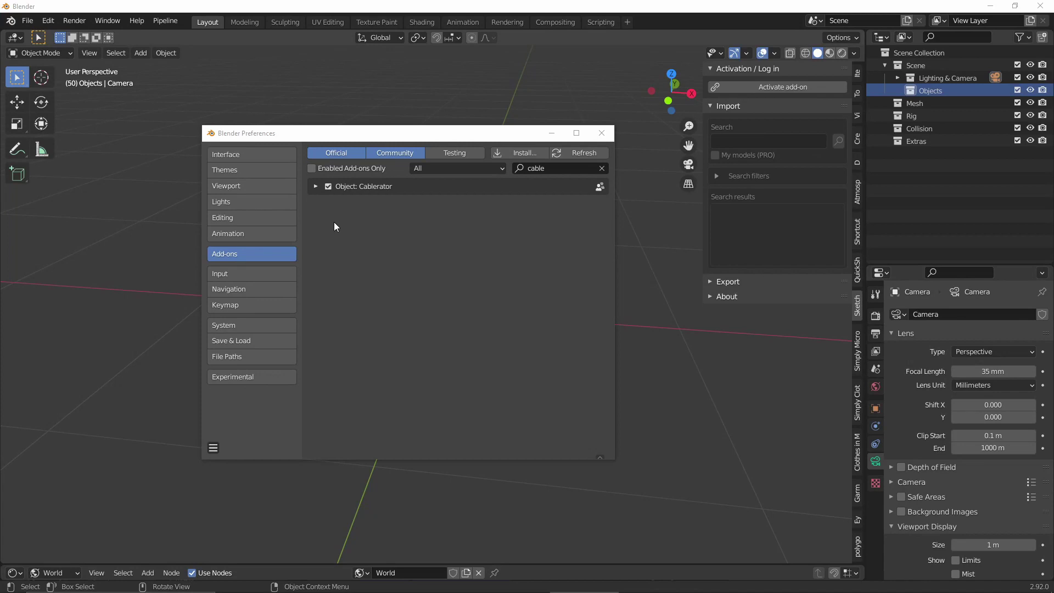
Review the Cablerator add-on's preferences and its hotkey assignments.
{"action": "left_click", "coordinate": [316, 187]}
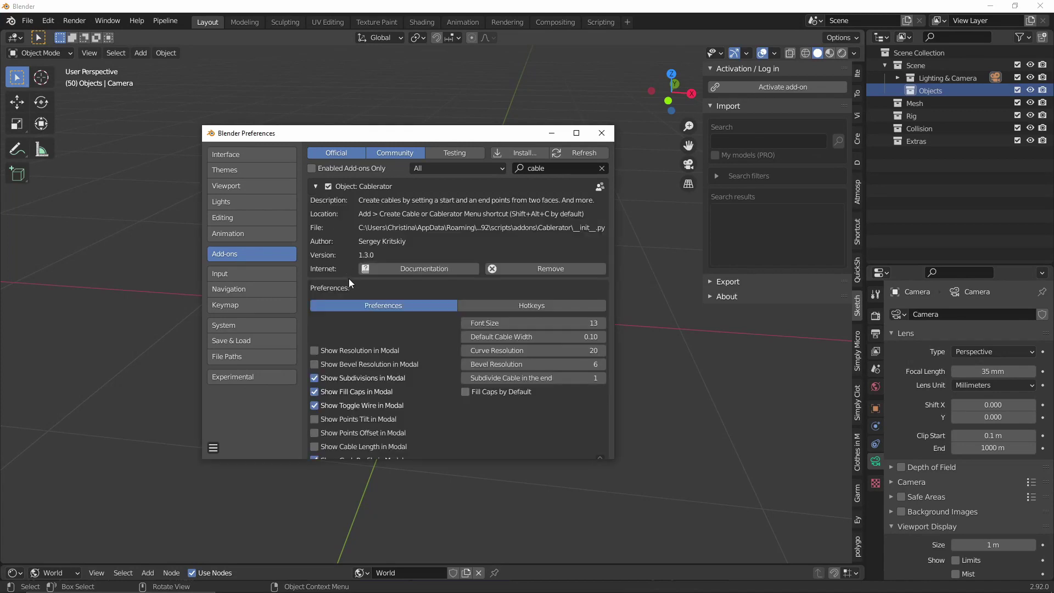
{"action": "scroll", "coordinate": [384, 284], "scroll_direction": "down", "scroll_amount": 8}
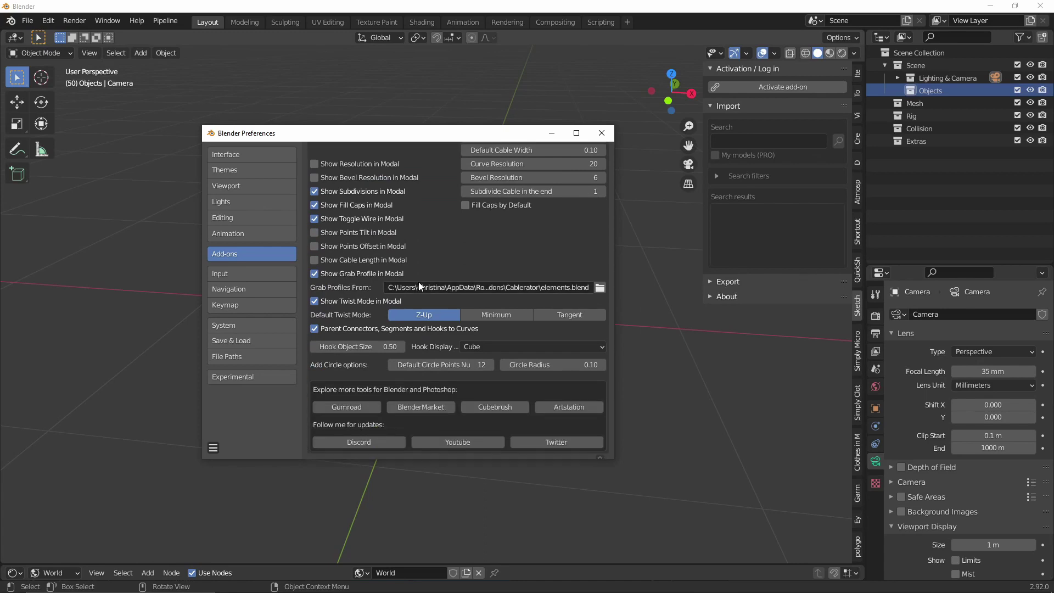
{"action": "scroll", "coordinate": [418, 283], "scroll_direction": "up", "scroll_amount": 8}
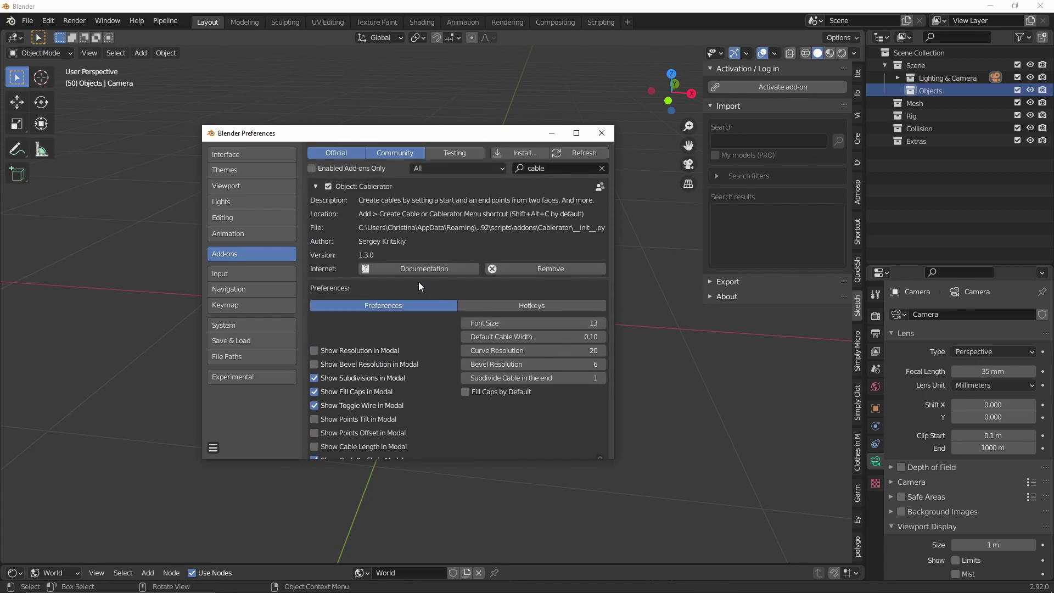
{"action": "left_click", "coordinate": [522, 305]}
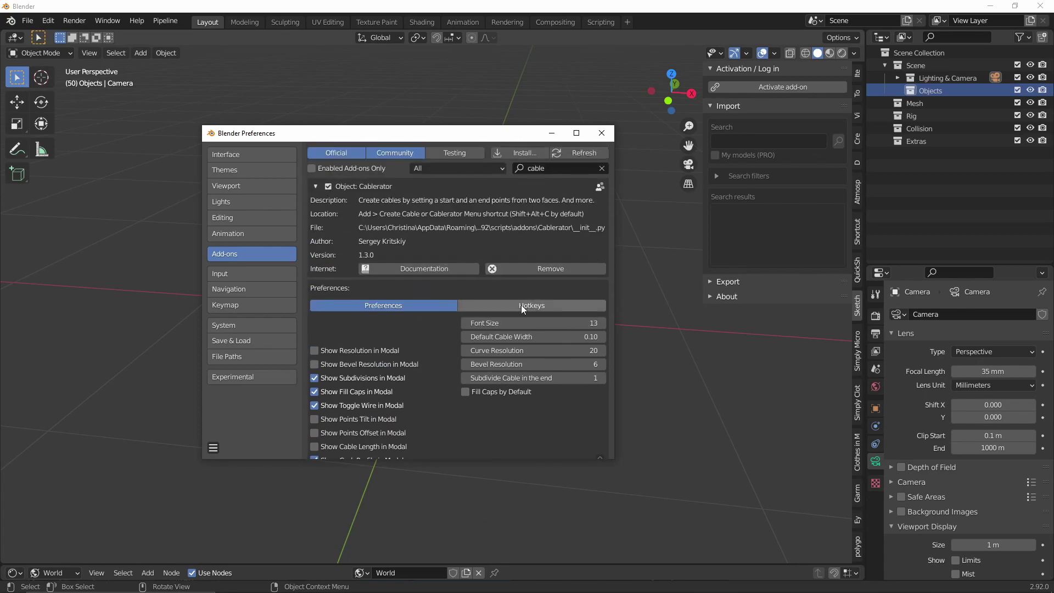
{"action": "scroll", "coordinate": [522, 305], "scroll_direction": "down", "scroll_amount": 2}
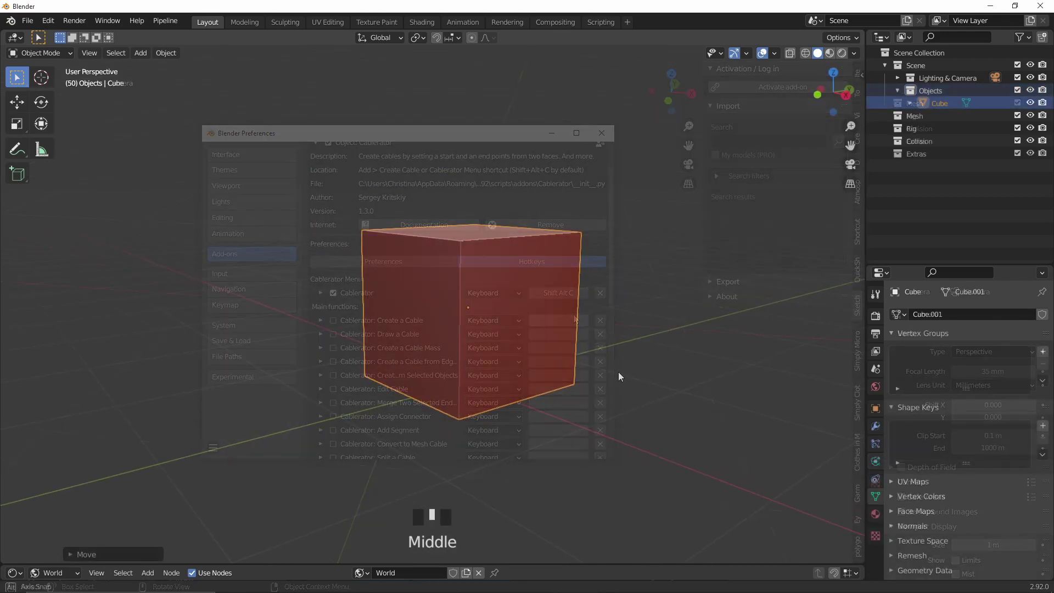
Create a cable with its two end points on adjacent side faces of the cube.
{"action": "mouse_move", "coordinate": [618, 371]}
{"action": "middle_mouse_down"}
{"action": "mouse_move", "coordinate": [609, 371]}
{"action": "mouse_move", "coordinate": [619, 372]}
{"action": "middle_mouse_up"}
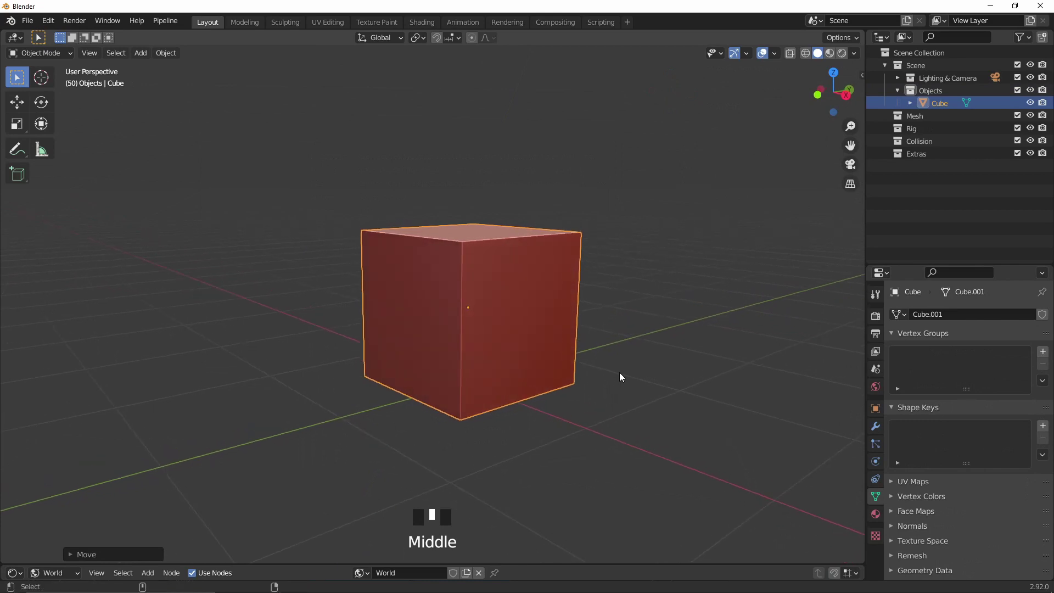
{"action": "key", "text": "shift+alt+c"}
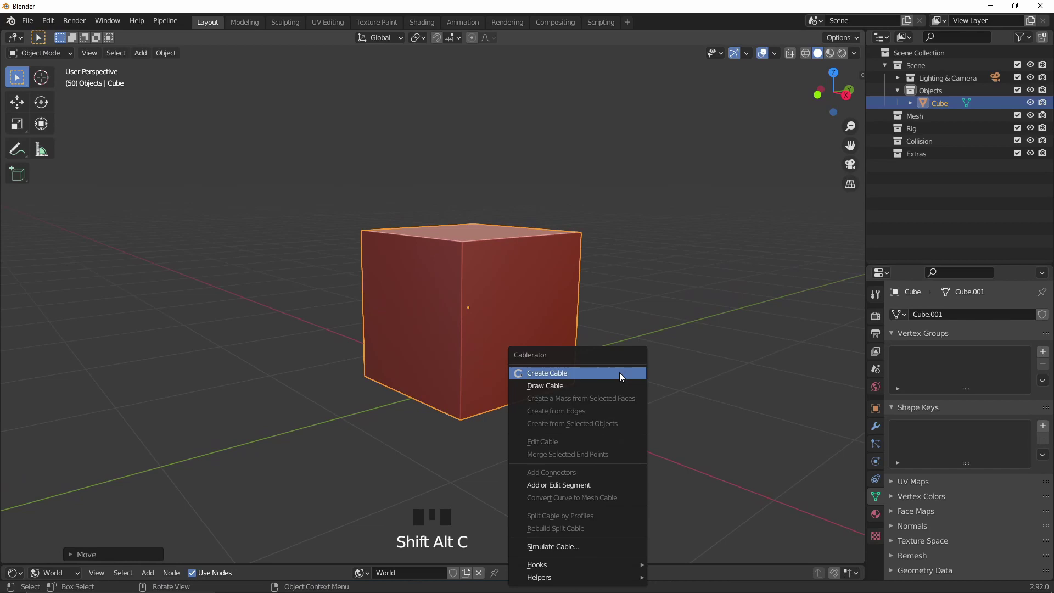
{"action": "left_click", "coordinate": [619, 372]}
{"action": "left_click", "coordinate": [393, 278]}
{"action": "left_click", "coordinate": [507, 341]}
{"action": "middle_click_drag", "start_coordinate": [606, 314], "coordinate": [567, 292]}
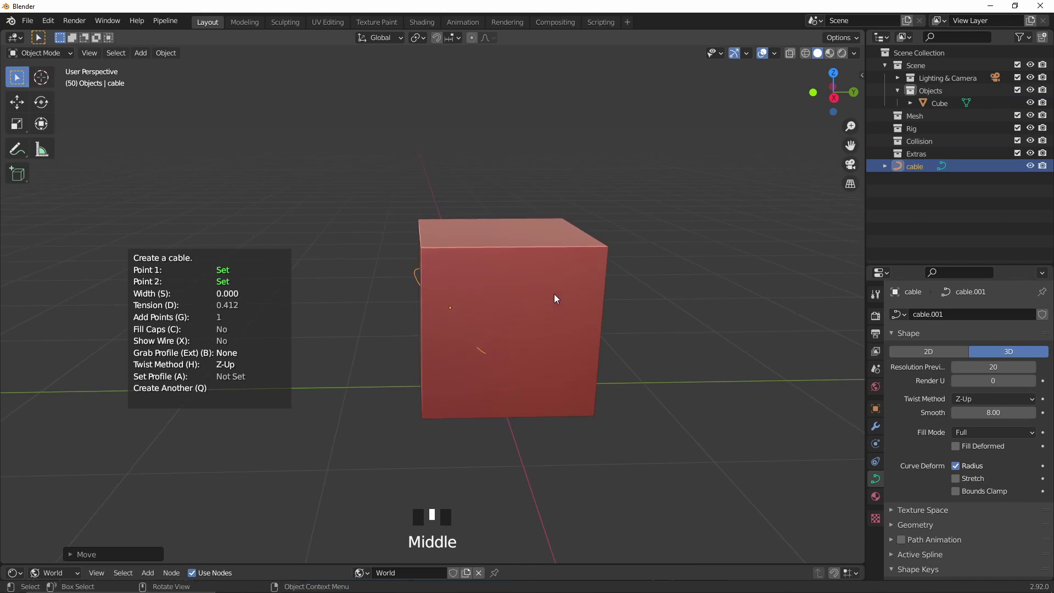
Set the new cable's tension to about 1.895 and its width to about 0.045.
{"action": "left_click", "coordinate": [571, 284], "text": "shift"}
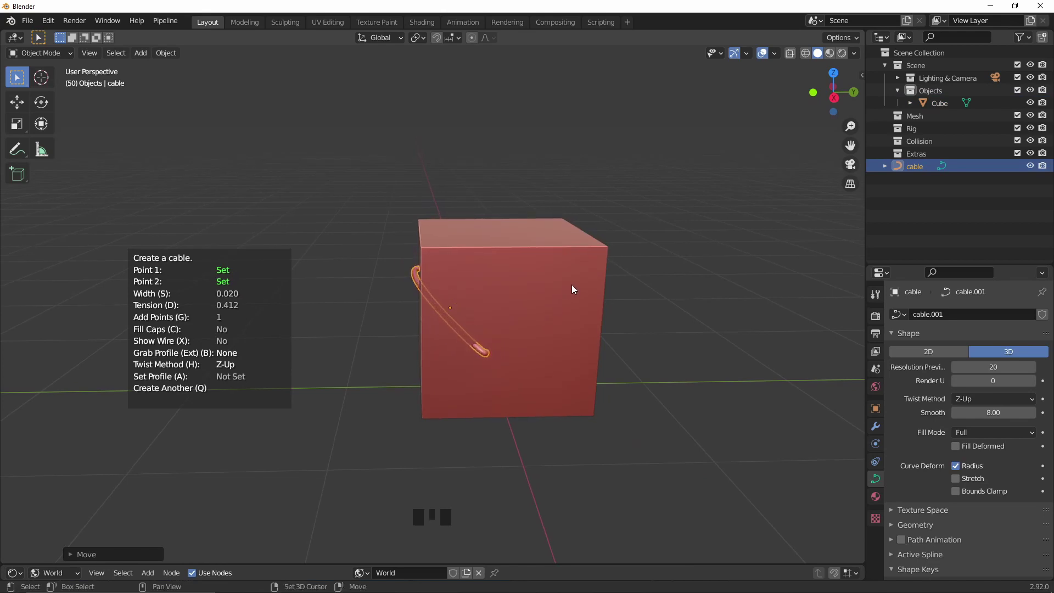
{"action": "key", "text": "d"}
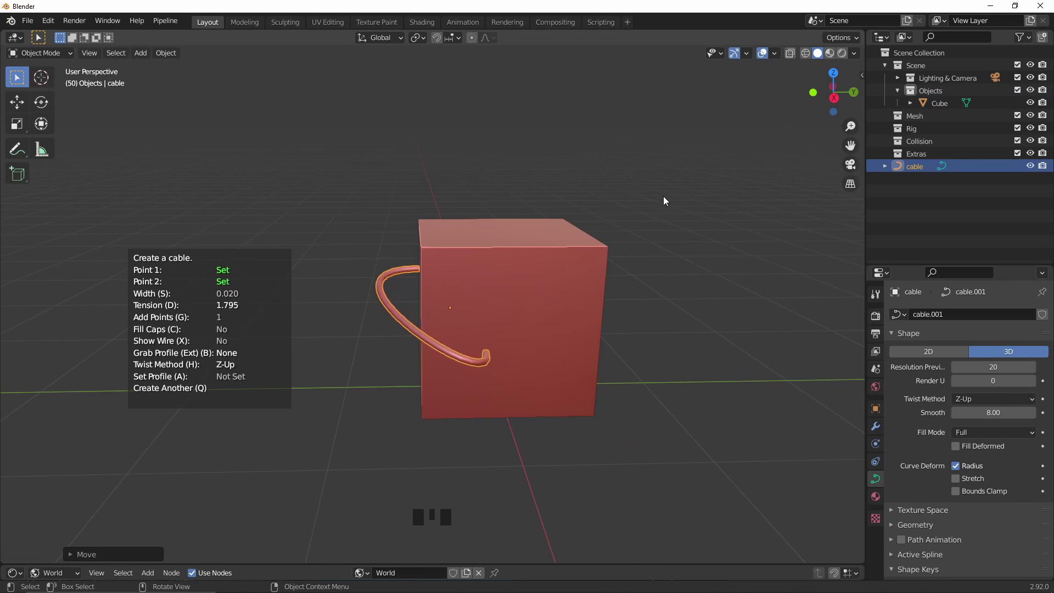
{"action": "key", "text": "s"}
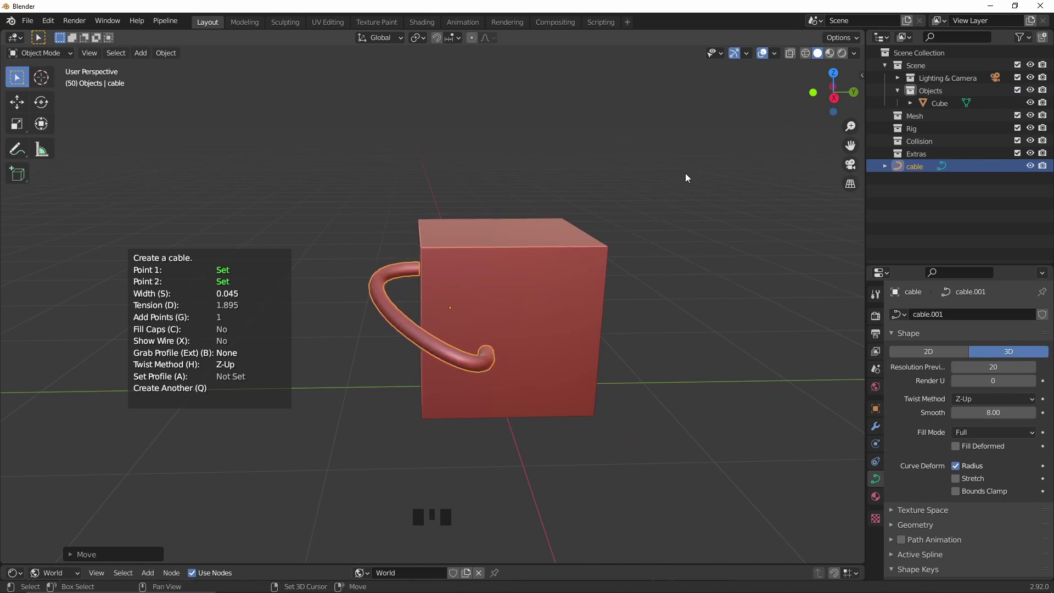
{"action": "middle_click_drag", "start_coordinate": [676, 180], "coordinate": [623, 243]}
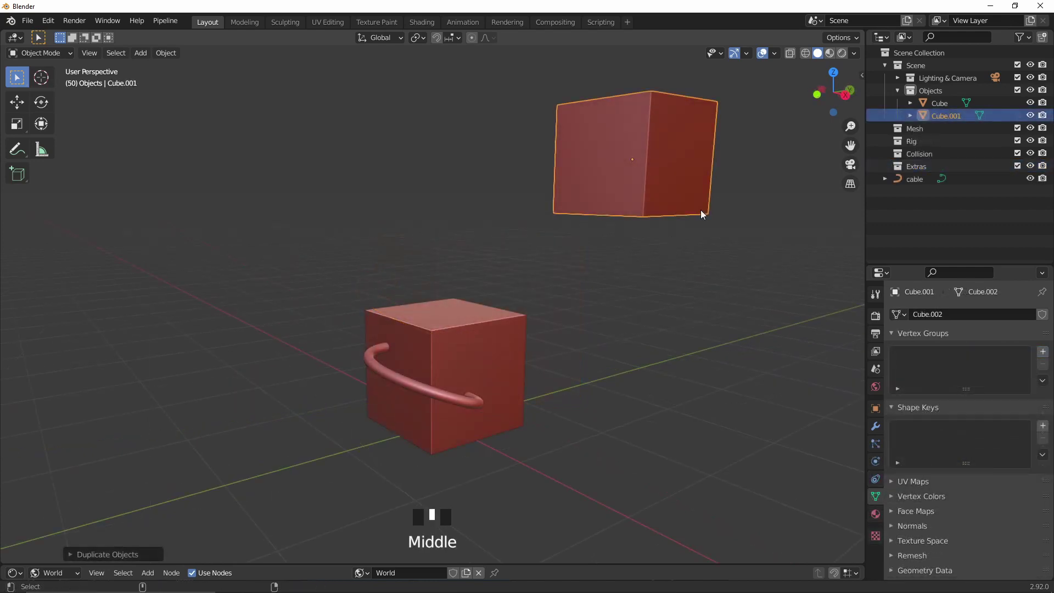
Create a cable from the raised cube to the lower cube with tension 1.206 and width about 0.033.
{"action": "key", "text": "shift+alt+c"}
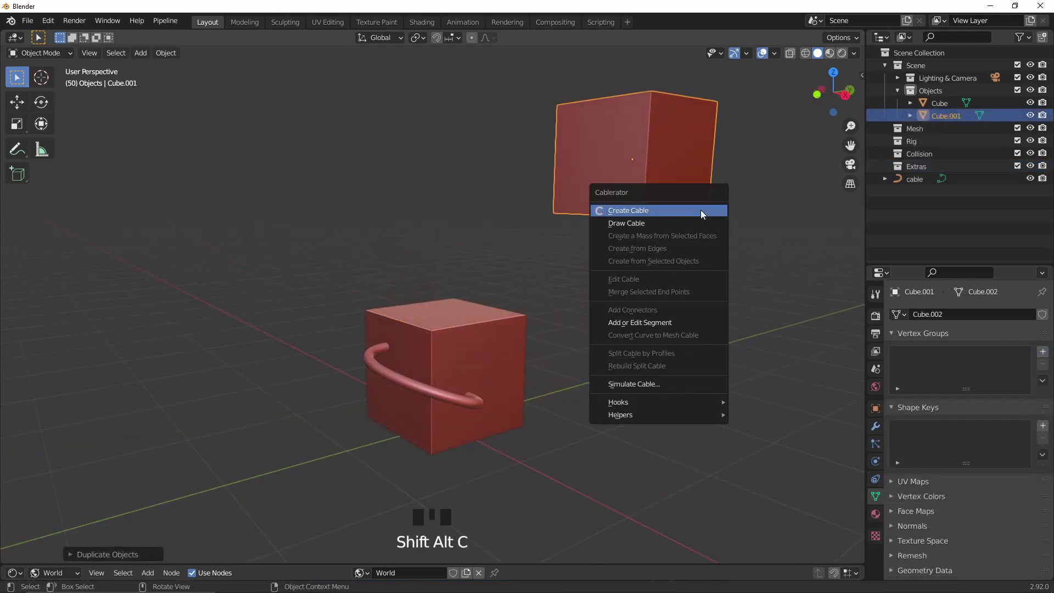
{"action": "left_click", "coordinate": [701, 210]}
{"action": "left_click", "coordinate": [690, 167]}
{"action": "left_click", "coordinate": [500, 353]}
{"action": "middle_click_drag", "start_coordinate": [622, 338], "coordinate": [772, 284]}
{"action": "key", "text": "s"}
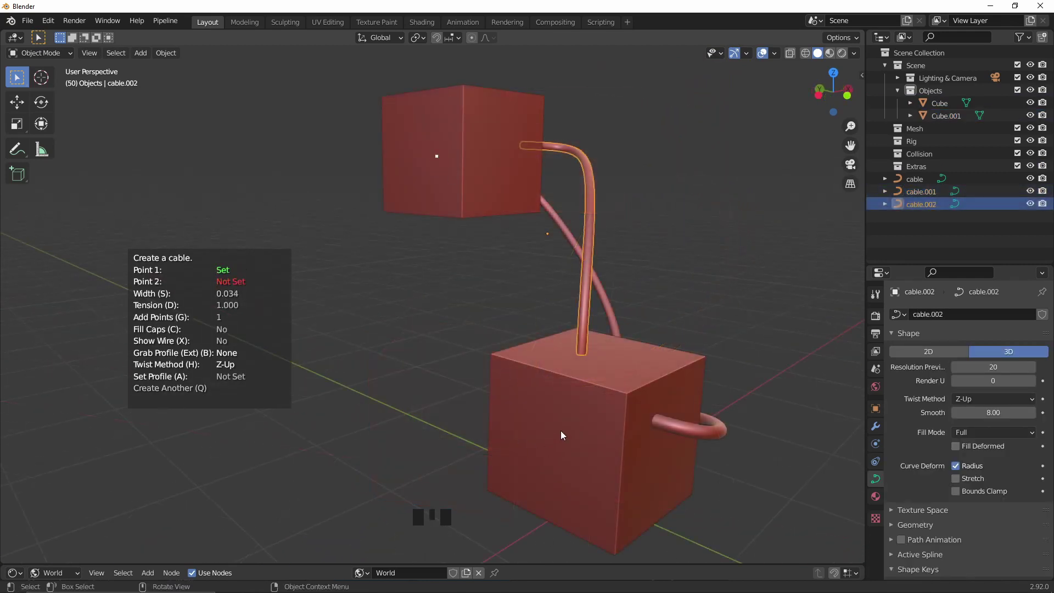
Add further cables between the side faces of the two cubes using Create Another.
{"action": "left_click", "coordinate": [562, 433]}
{"action": "key", "text": "q"}
{"action": "left_click", "coordinate": [666, 436]}
{"action": "left_click", "coordinate": [483, 141]}
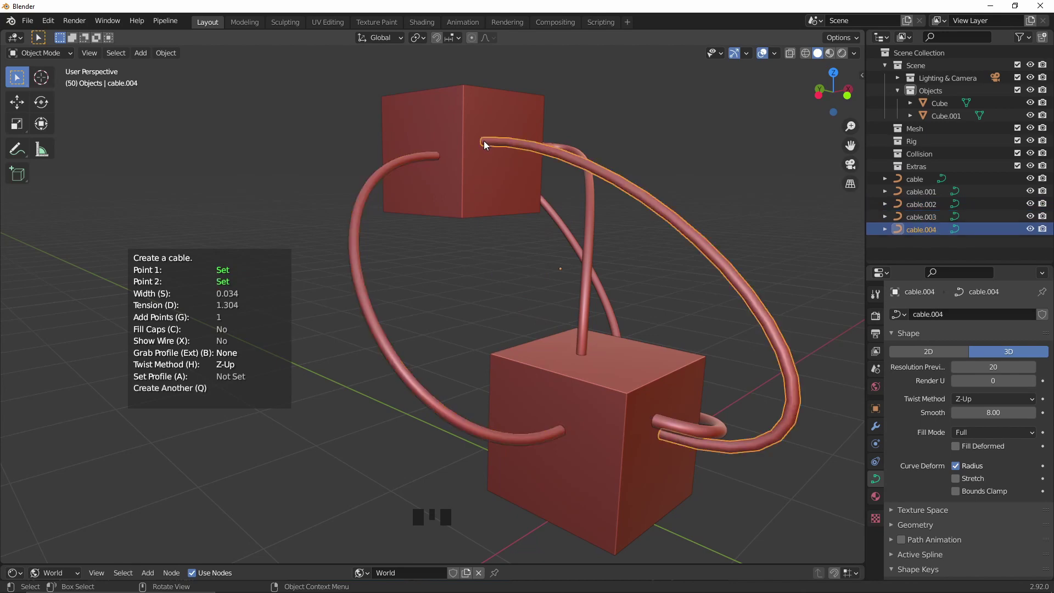
{"action": "middle_click_drag", "start_coordinate": [590, 291], "coordinate": [659, 311]}
Add another cable arching between the top faces of the two cubes.
{"action": "key", "text": "q"}
{"action": "left_click", "coordinate": [660, 364]}
{"action": "left_click", "coordinate": [354, 76]}
{"action": "middle_click_drag", "start_coordinate": [450, 147], "coordinate": [560, 278]}
{"action": "scroll", "coordinate": [434, 187], "scroll_direction": "down", "scroll_amount": 3}
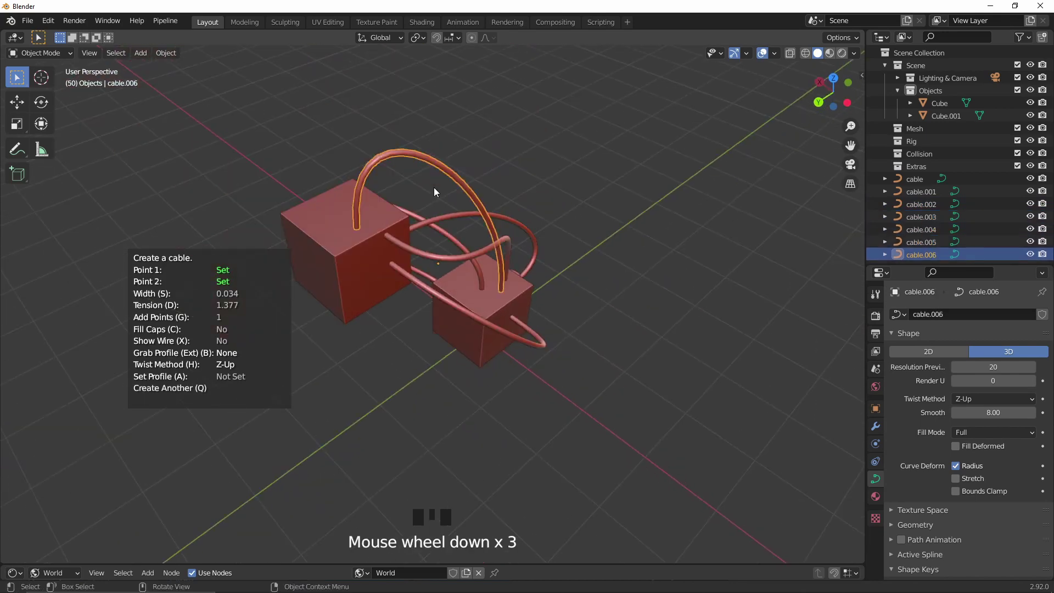
Select both cubes and connect them with a cable using Create from Selected Objects.
{"action": "middle_click_drag", "start_coordinate": [434, 187], "coordinate": [486, 183]}
{"action": "left_click", "coordinate": [484, 259]}
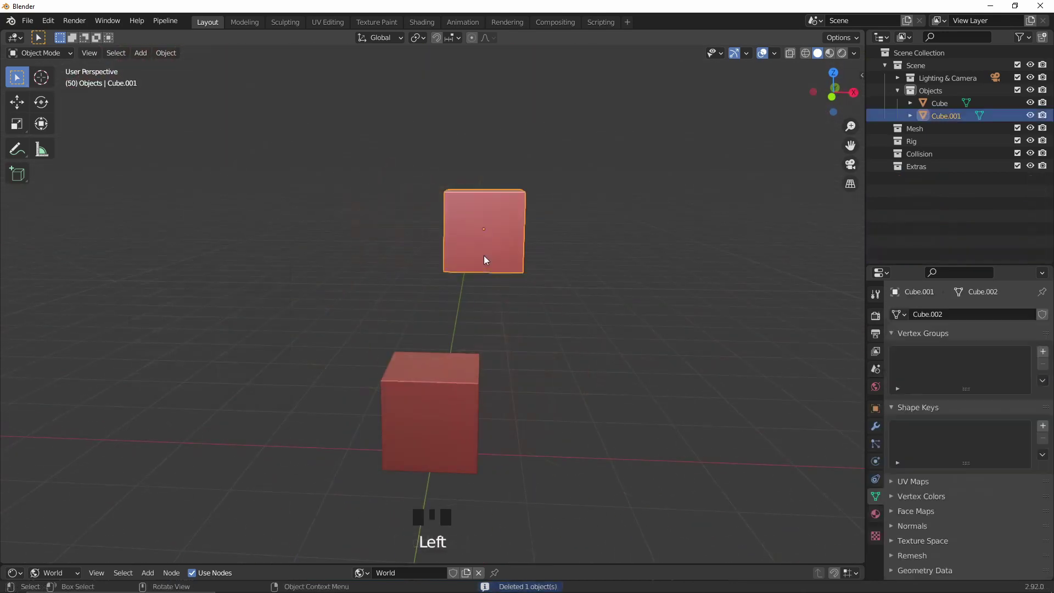
{"action": "left_click", "coordinate": [430, 381], "text": "shift"}
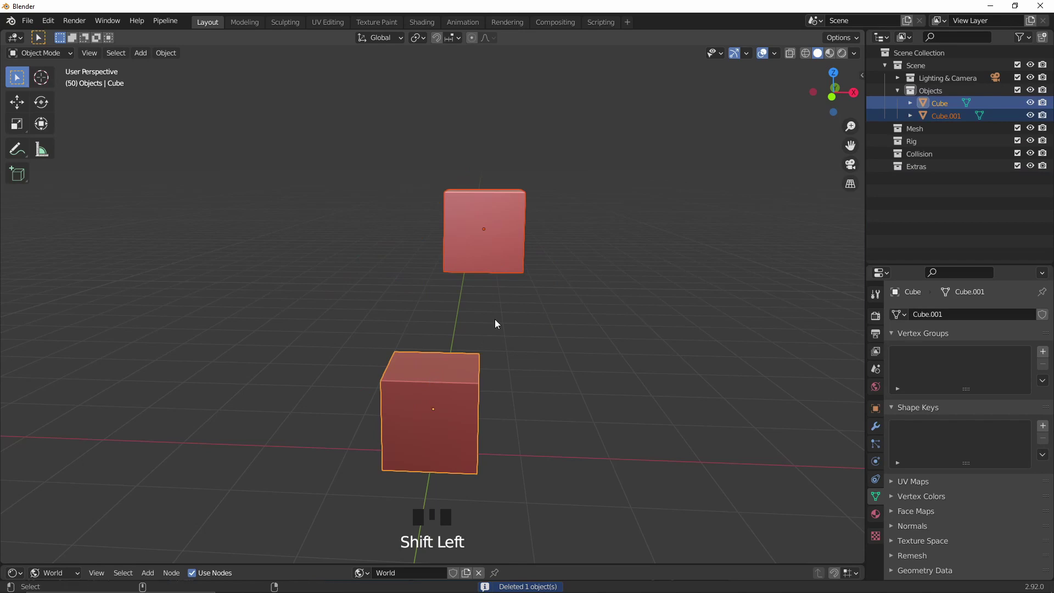
{"action": "key", "text": "shift+alt+c"}
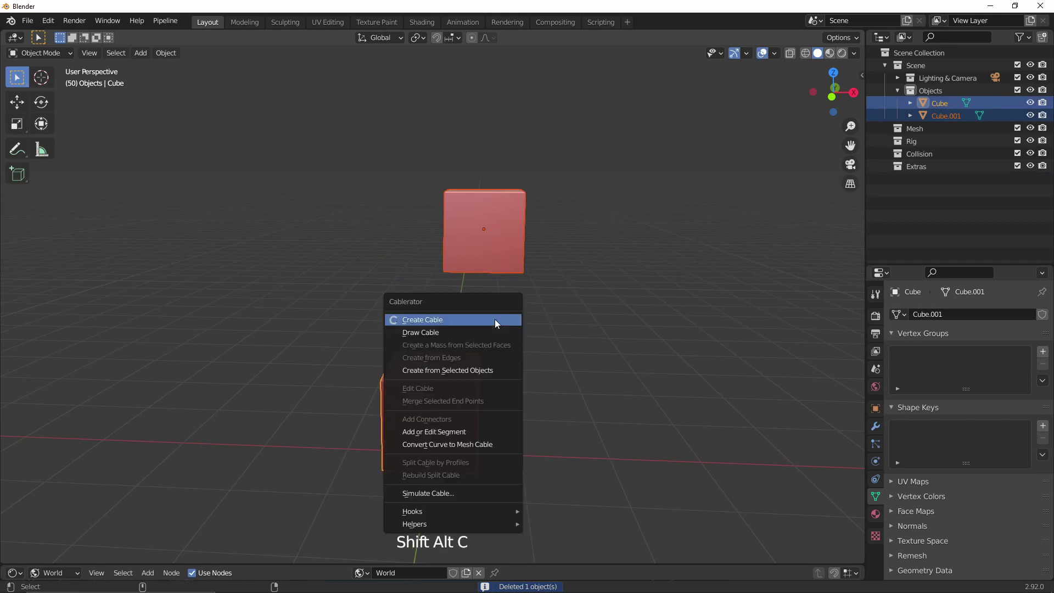
{"action": "left_click", "coordinate": [483, 371]}
{"action": "middle_click_drag", "start_coordinate": [634, 313], "coordinate": [567, 305]}
Move the upper cube to a new position and create a second cable from the two selected cubes.
{"action": "key", "text": "g"}
{"action": "left_click", "coordinate": [680, 253]}
{"action": "middle_click_drag", "start_coordinate": [683, 252], "coordinate": [657, 269]}
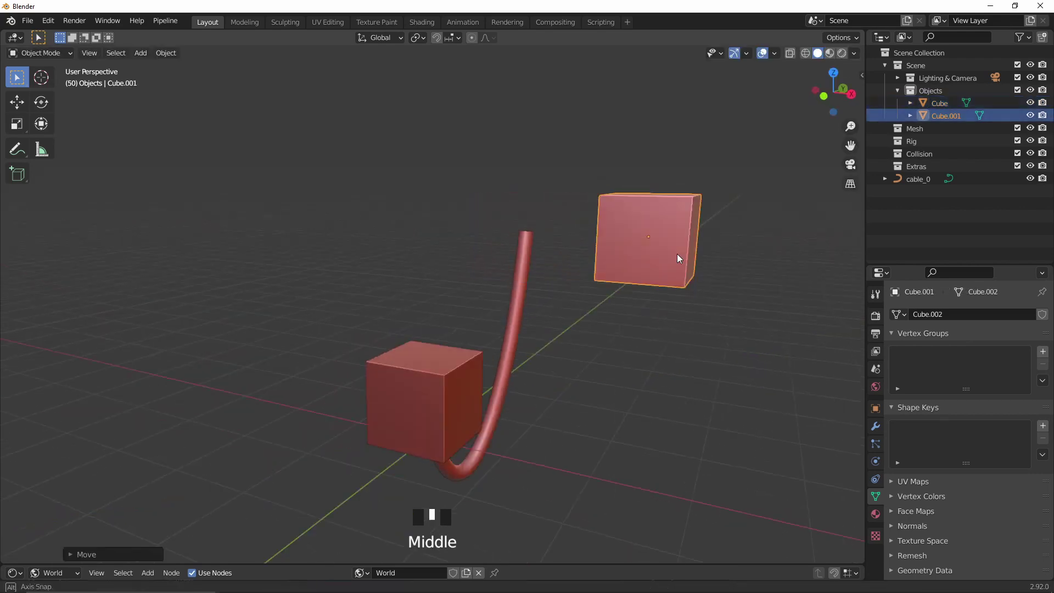
{"action": "left_click", "coordinate": [450, 340], "text": "shift"}
{"action": "key", "text": "shift+alt+c"}
{"action": "left_click", "coordinate": [455, 331]}
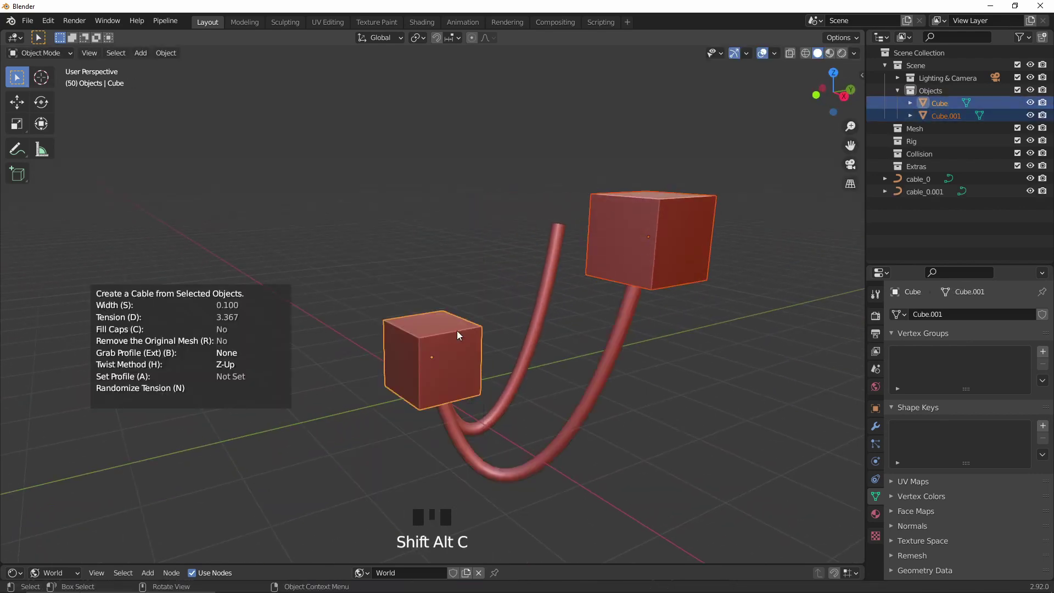
{"action": "left_click", "coordinate": [457, 330]}
Move the upper cube to another position and create a third cable from the two selected cubes.
{"action": "middle_click_drag", "start_coordinate": [457, 330], "coordinate": [541, 324]}
{"action": "left_click", "coordinate": [574, 237]}
{"action": "key", "text": "g"}
{"action": "left_click", "coordinate": [780, 235]}
{"action": "middle_click_drag", "start_coordinate": [780, 235], "coordinate": [691, 228]}
{"action": "left_click", "coordinate": [439, 324], "text": "shift"}
{"action": "key", "text": "shift+alt+c"}
{"action": "left_click", "coordinate": [440, 324]}
{"action": "scroll", "coordinate": [609, 278], "scroll_direction": "down", "scroll_amount": 3}
{"action": "left_click", "coordinate": [632, 255]}
Move the upper cube higher and create a fourth cable from the two selected cubes.
{"action": "left_click", "coordinate": [613, 262]}
{"action": "middle_click_drag", "start_coordinate": [612, 261], "coordinate": [618, 245]}
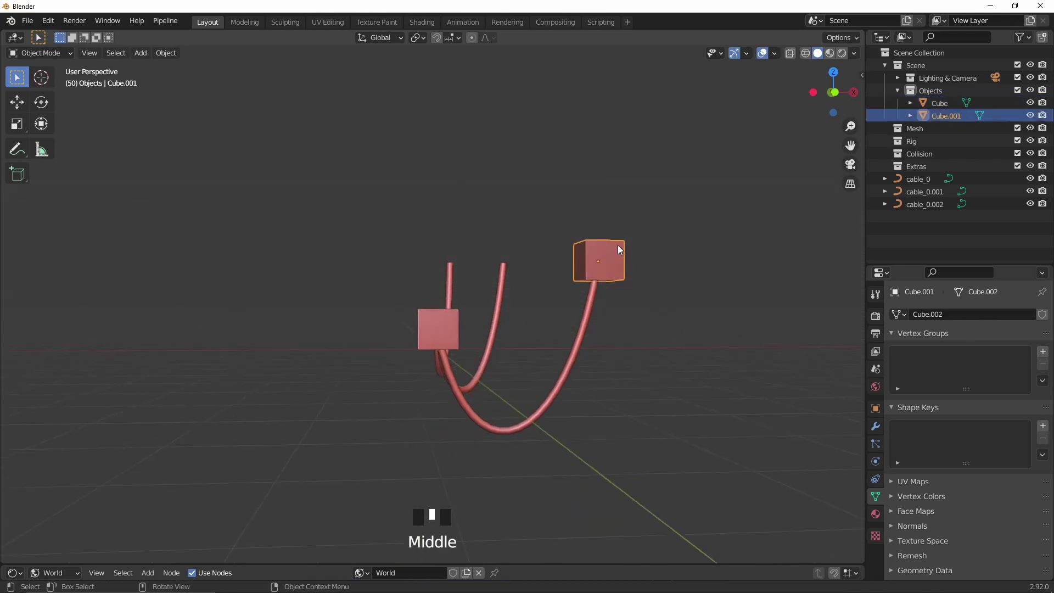
{"action": "key", "text": "g"}
{"action": "left_click", "coordinate": [553, 103]}
{"action": "left_click", "coordinate": [454, 323], "text": "shift"}
{"action": "key", "text": "shift+alt+c"}
{"action": "left_click", "coordinate": [454, 322]}
{"action": "middle_click_drag", "start_coordinate": [454, 323], "coordinate": [494, 308]}
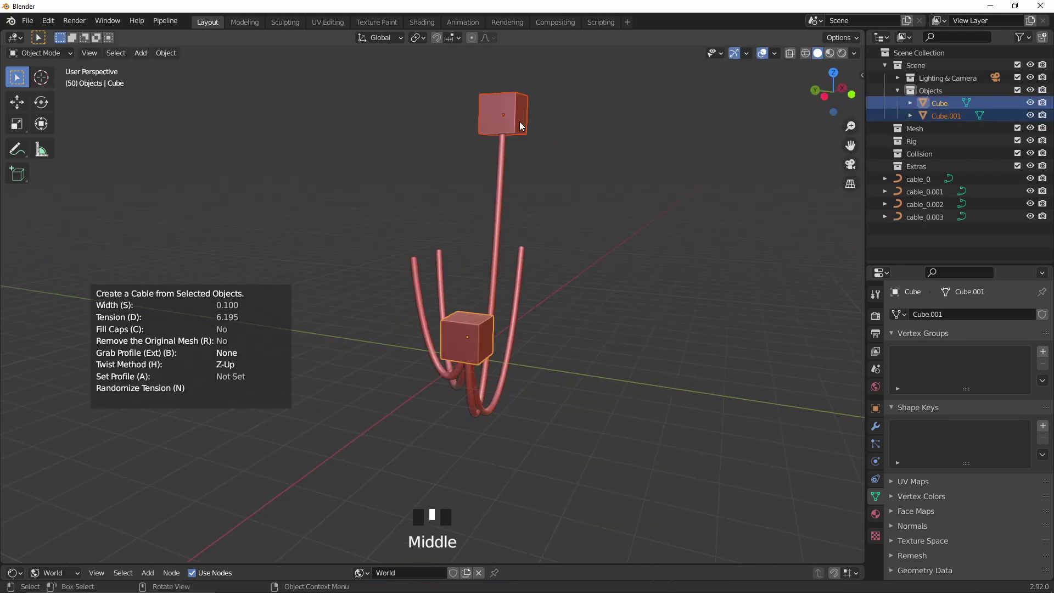
Move the upper cube farther sideways and create a fifth cable between the two cubes with Create from Selected Objects.
{"action": "left_click", "coordinate": [527, 107]}
{"action": "middle_click_drag", "start_coordinate": [527, 107], "coordinate": [538, 174]}
{"action": "key", "text": "g"}
{"action": "left_click", "coordinate": [714, 179]}
{"action": "left_click", "coordinate": [416, 305], "text": "shift"}
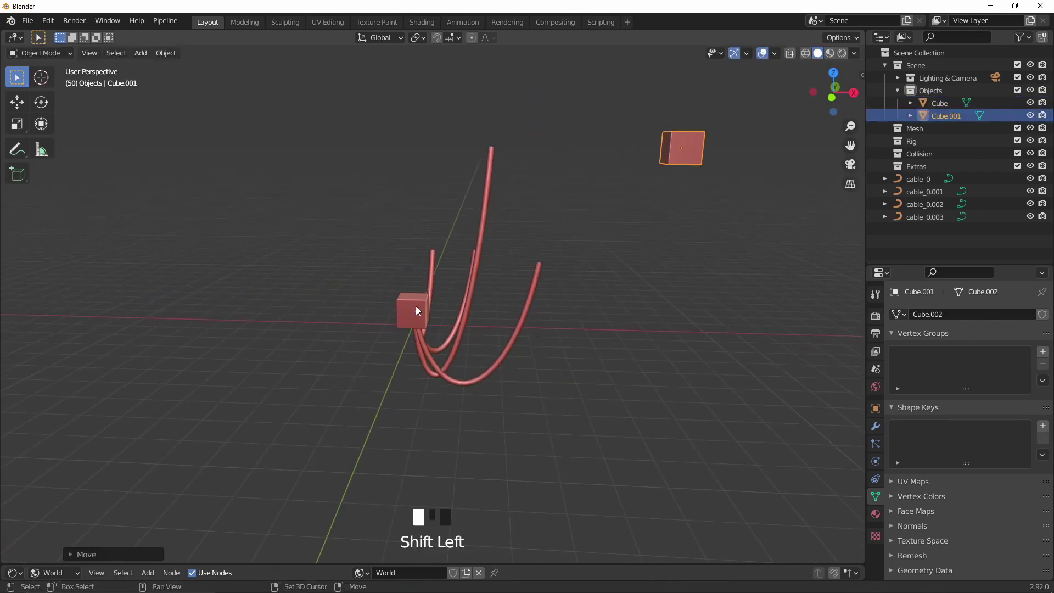
{"action": "key", "text": "shift+alt+c"}
{"action": "left_click", "coordinate": [418, 304]}
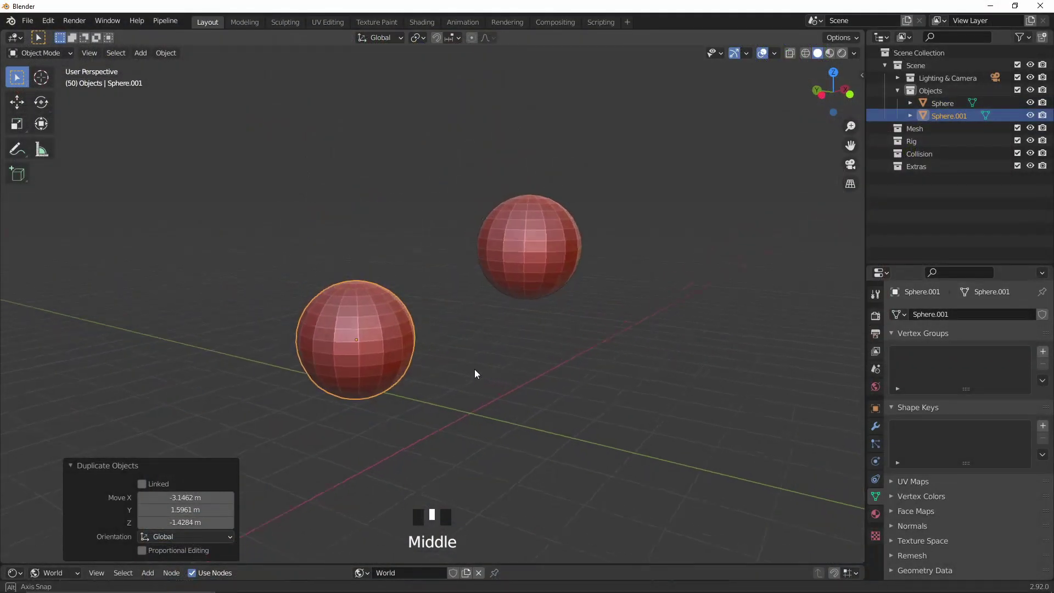
Select both spheres and, in Edit Mode, select a patch of faces on the side of each sphere.
{"action": "middle_click_drag", "start_coordinate": [474, 369], "coordinate": [467, 369]}
{"action": "left_click", "coordinate": [522, 273], "text": "shift"}
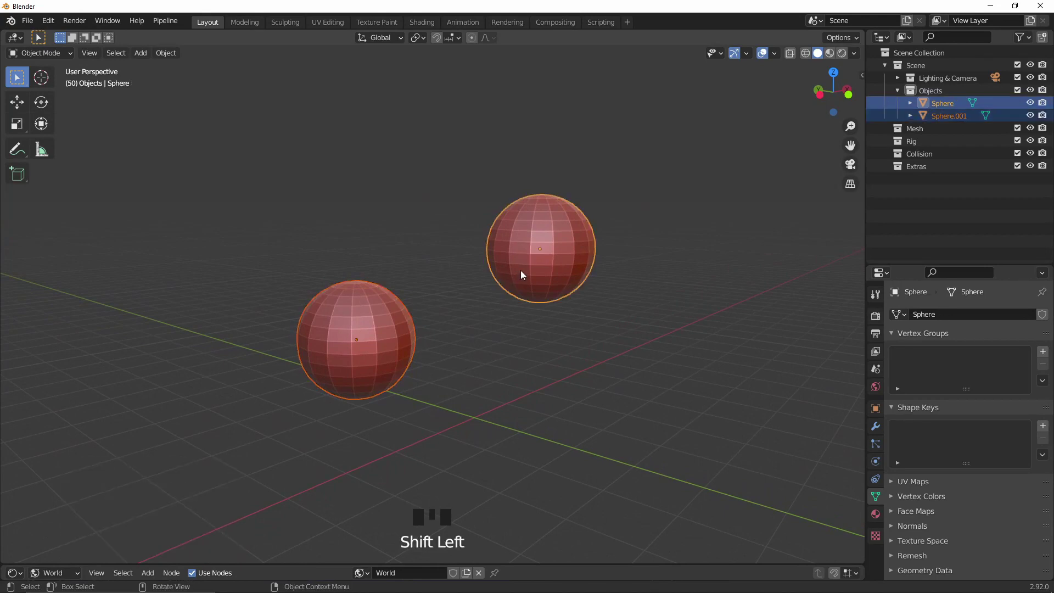
{"action": "key", "text": "Tab"}
{"action": "left_click", "coordinate": [354, 322]}
{"action": "middle_click_drag", "start_coordinate": [355, 322], "coordinate": [399, 321]}
{"action": "left_click_drag", "start_coordinate": [285, 305], "coordinate": [324, 347]}
{"action": "left_click", "coordinate": [321, 358], "text": "shift"}
{"action": "left_click", "coordinate": [346, 346], "text": "shift"}
{"action": "left_click", "coordinate": [346, 357], "text": "shift"}
{"action": "middle_click_drag", "start_coordinate": [640, 272], "coordinate": [519, 265]}
{"action": "left_click_drag", "start_coordinate": [519, 265], "coordinate": [574, 302], "text": "shift"}
{"action": "middle_click_drag", "start_coordinate": [574, 301], "coordinate": [535, 289]}
{"action": "left_click", "coordinate": [516, 289], "text": "shift"}
{"action": "middle_click_drag", "start_coordinate": [390, 313], "coordinate": [495, 332]}
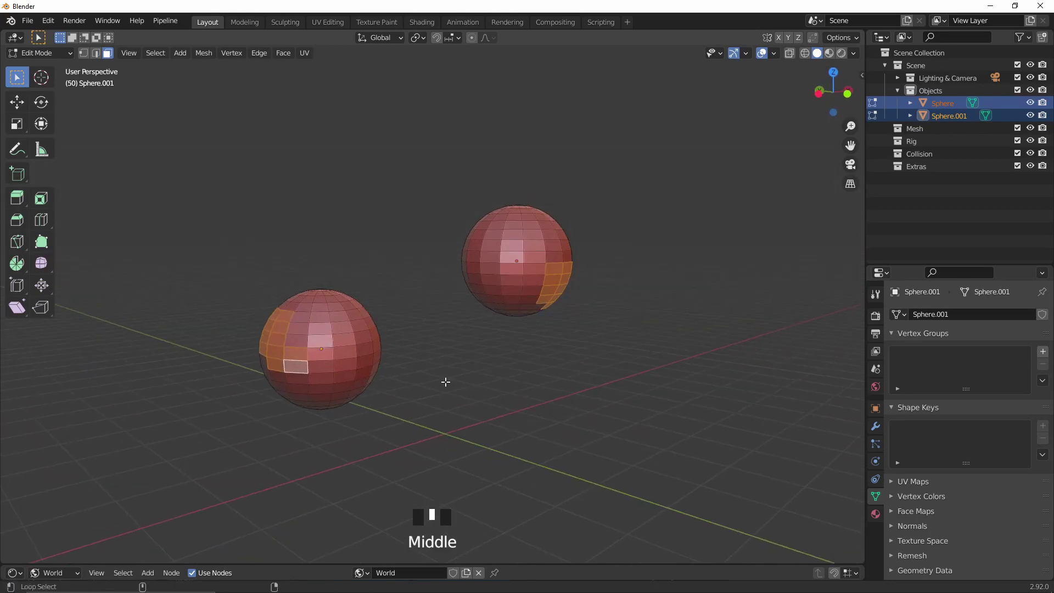
Create a cable mass between the spheres with Create a Mass from Selected Faces and randomize the cables.
{"action": "key", "text": "shift+alt+c"}
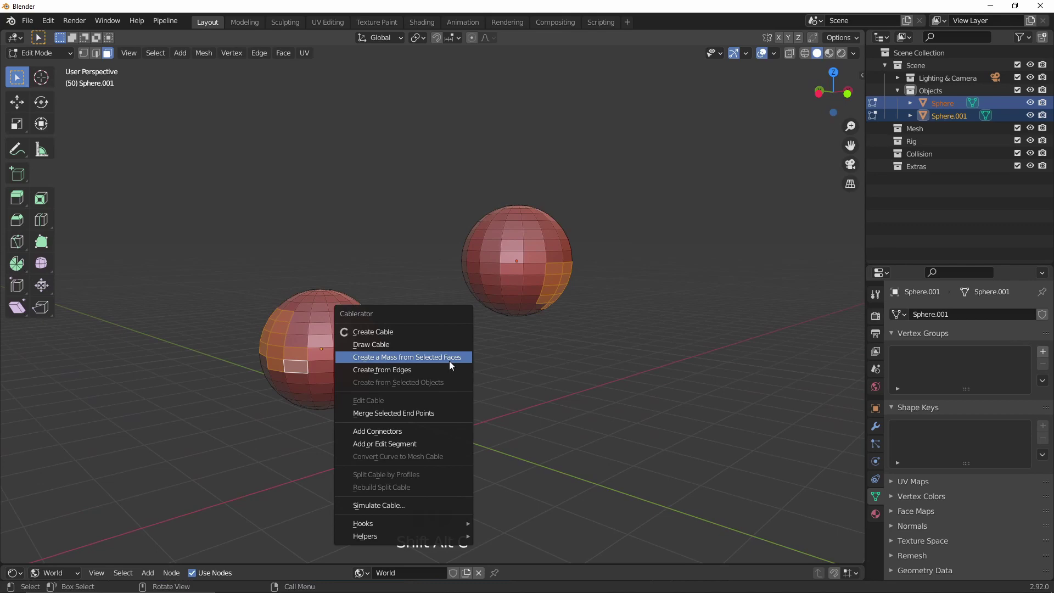
{"action": "left_click", "coordinate": [449, 361]}
{"action": "middle_click_drag", "start_coordinate": [535, 288], "coordinate": [645, 269]}
{"action": "key", "text": "q"}
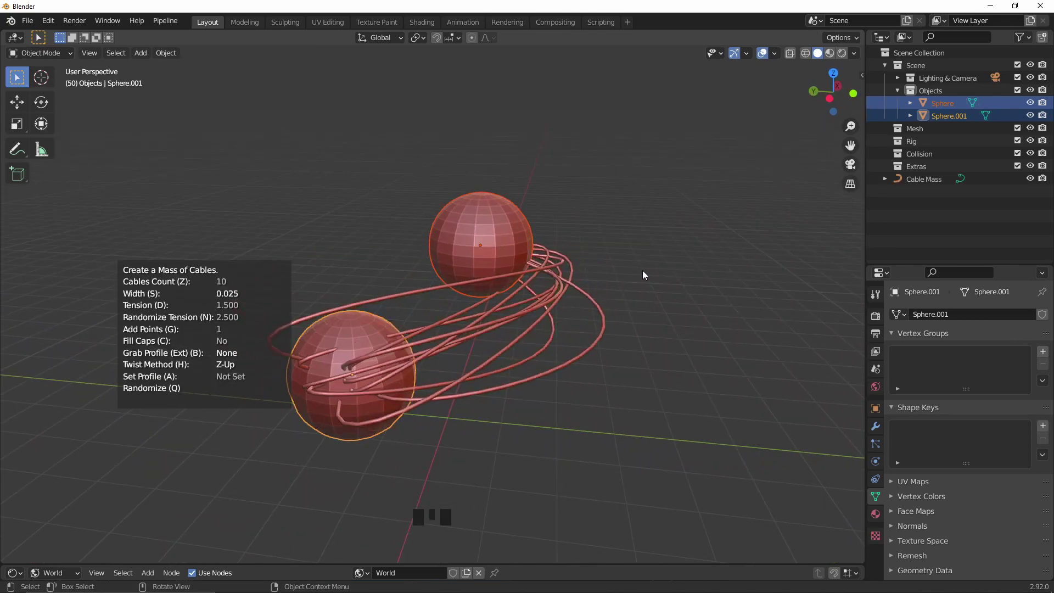
{"action": "middle_click_drag", "start_coordinate": [651, 268], "coordinate": [615, 248]}
{"action": "left_click", "coordinate": [682, 247]}
{"action": "left_click", "coordinate": [619, 270]}
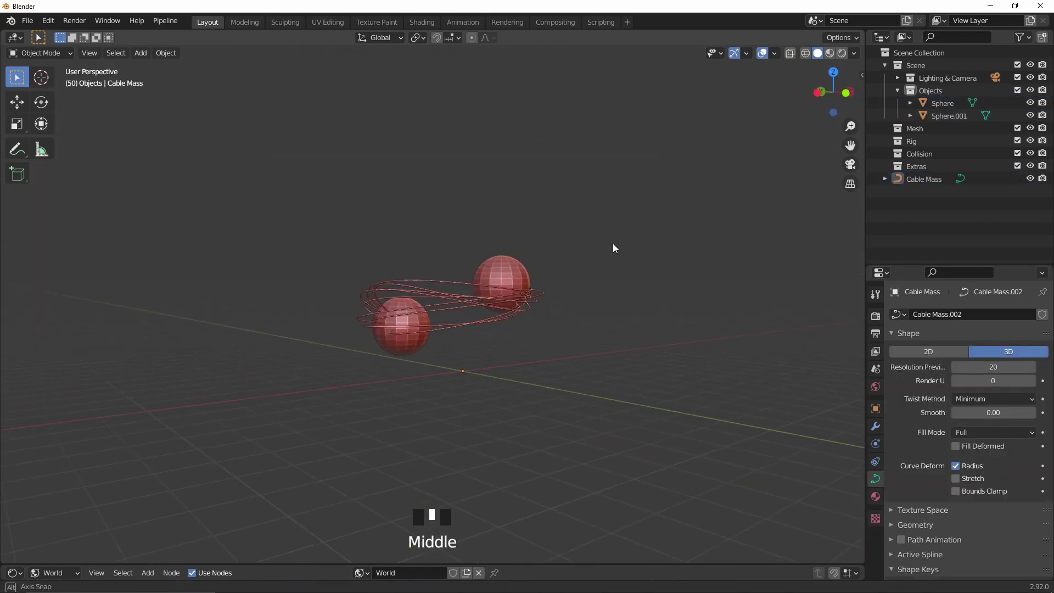
{"action": "scroll", "coordinate": [617, 257], "scroll_direction": "up", "scroll_amount": 2}
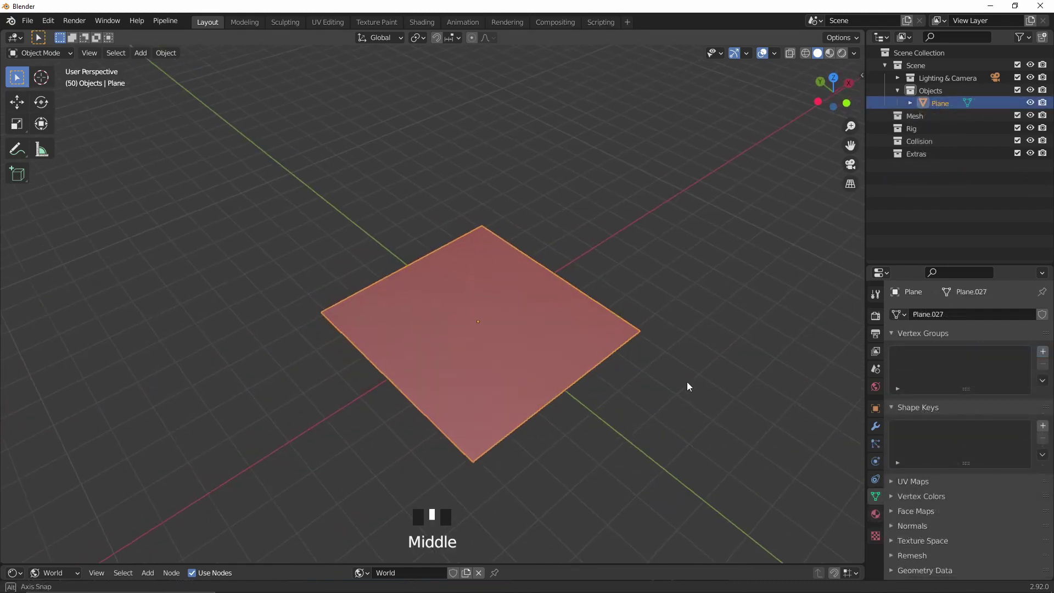
{"action": "middle_click_drag", "start_coordinate": [687, 382], "coordinate": [625, 387]}
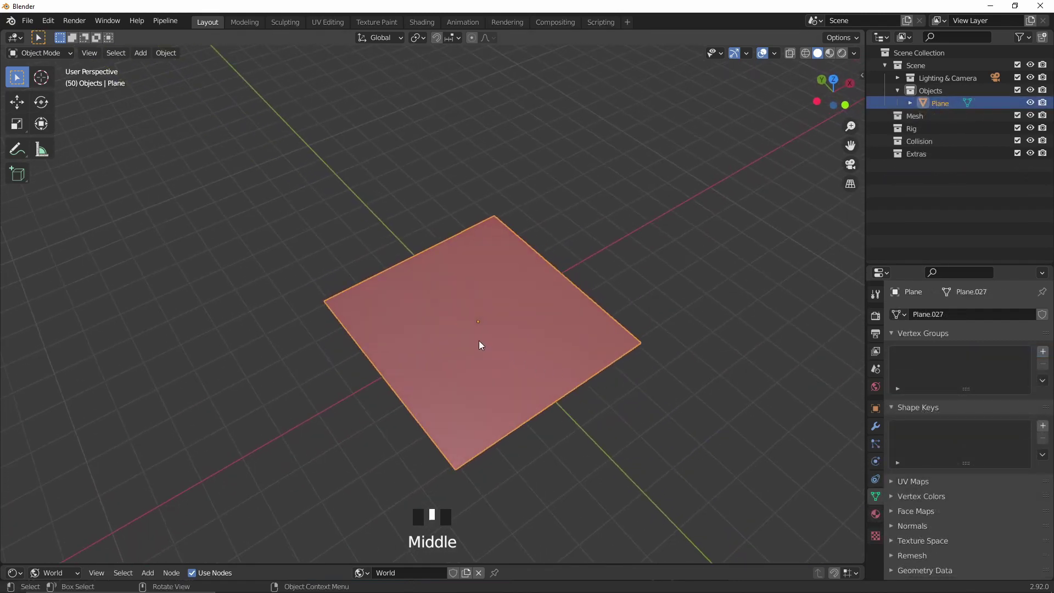
Use Draw Cable to sketch winding freehand cables on the surface of the plane.
{"action": "key", "text": "shift+alt+c"}
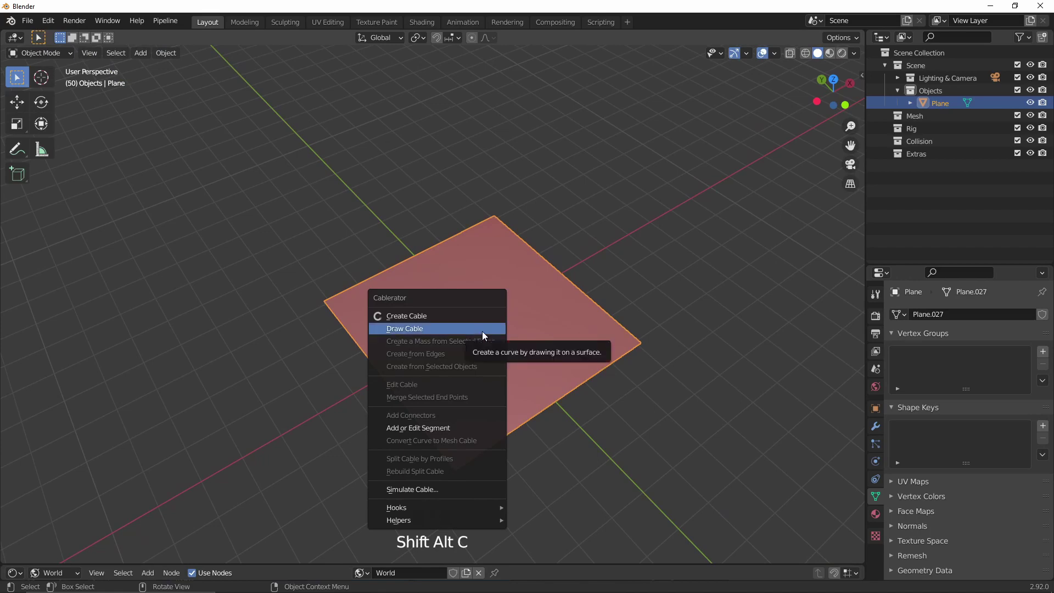
{"action": "left_click", "coordinate": [483, 331]}
{"action": "mouse_move", "coordinate": [458, 254]}
{"action": "left_mouse_down"}
{"action": "mouse_move", "coordinate": [387, 283]}
{"action": "mouse_move", "coordinate": [556, 313]}
{"action": "mouse_move", "coordinate": [497, 347]}
{"action": "mouse_move", "coordinate": [518, 341]}
{"action": "mouse_move", "coordinate": [415, 367]}
{"action": "left_mouse_up"}
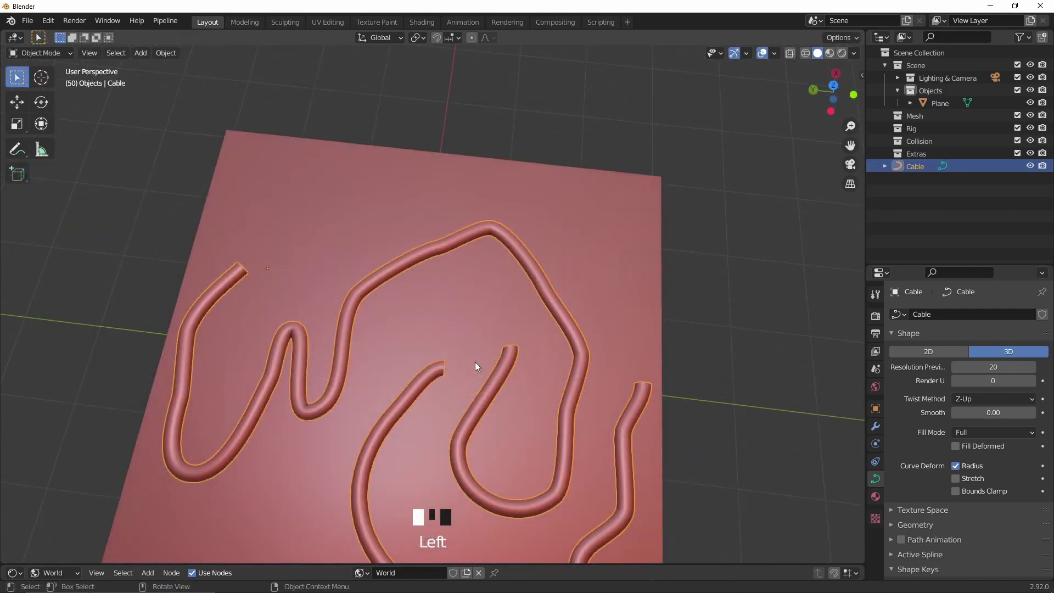
{"action": "key", "text": "Escape"}
In Edit Mode, join the two neighbouring open cable ends near the plane's middle with Merge Selected End Points.
{"action": "key", "text": "Tab"}
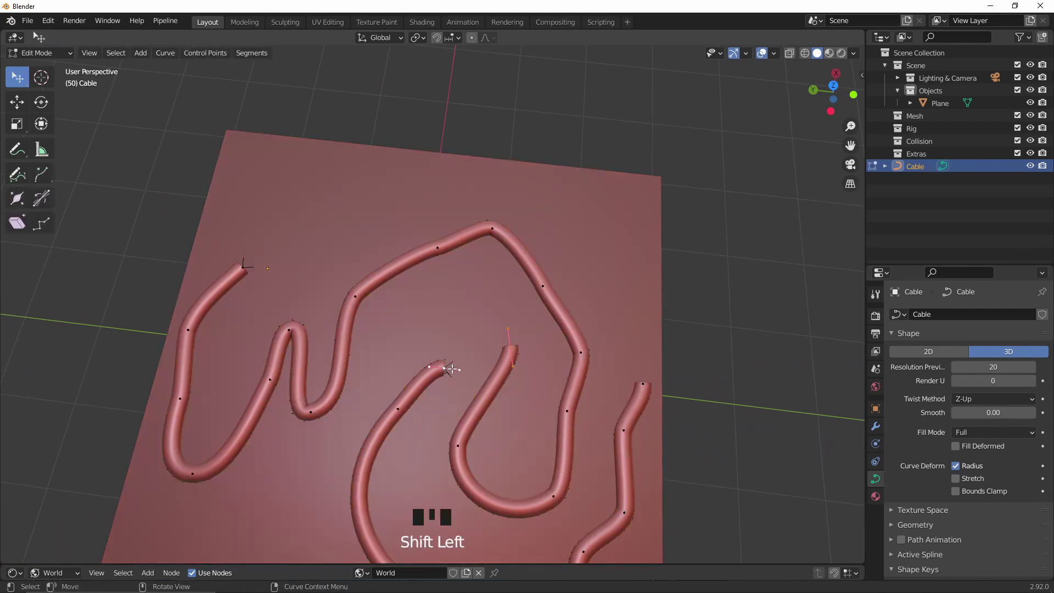
{"action": "key", "text": "shift+alt+c"}
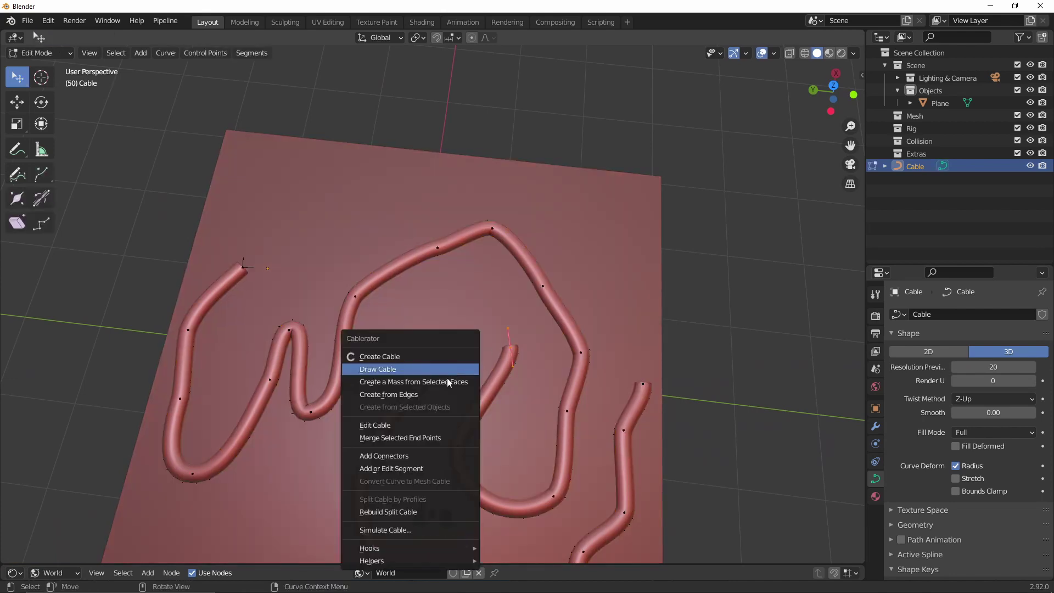
{"action": "left_click", "coordinate": [433, 438]}
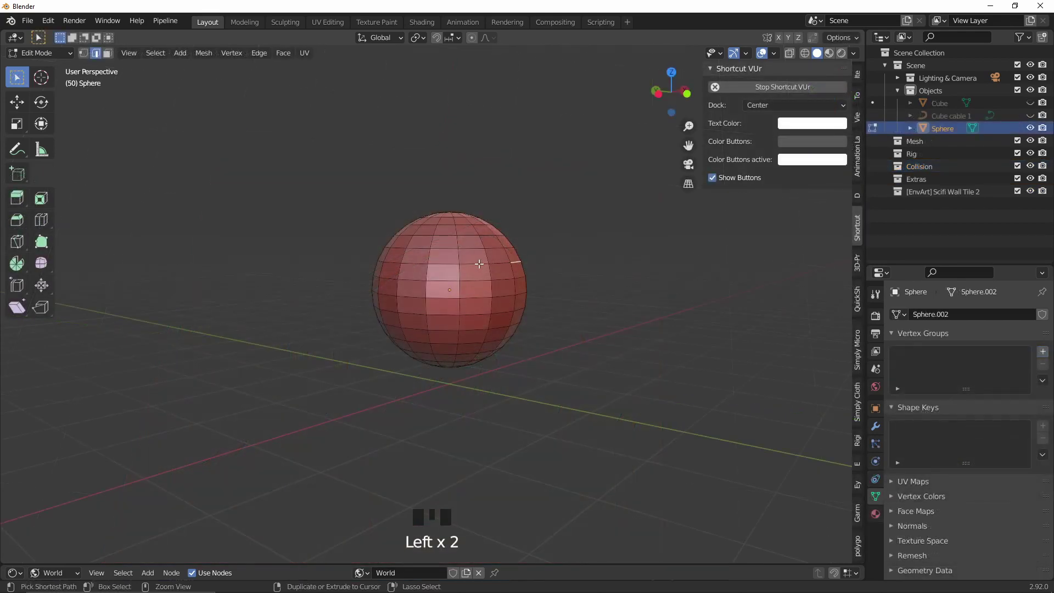
Select a stepped path of connected edges across the front of the sphere and generate a cable with Create from Edges.
{"action": "left_click", "coordinate": [479, 264], "text": "ctrl"}
{"action": "middle_click_drag", "start_coordinate": [467, 277], "coordinate": [400, 298]}
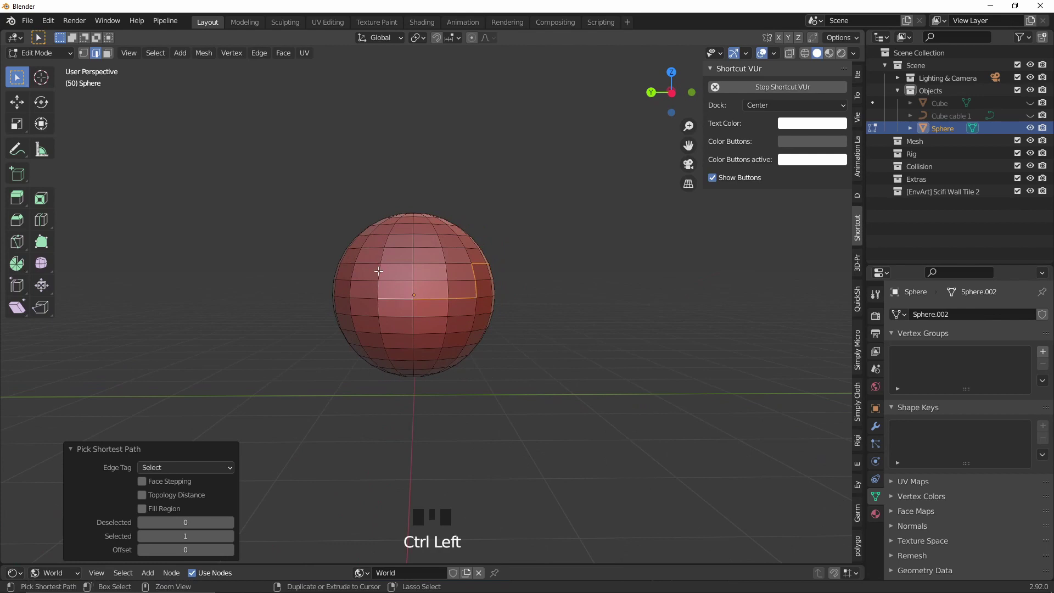
{"action": "left_click", "coordinate": [367, 357], "text": "ctrl"}
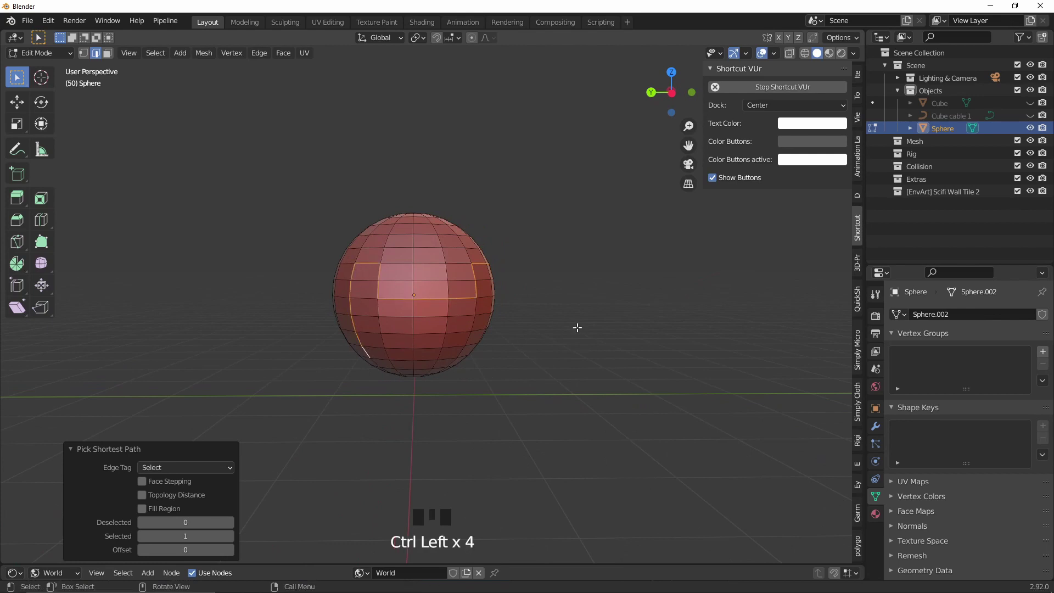
{"action": "middle_click_drag", "start_coordinate": [576, 324], "coordinate": [555, 330]}
{"action": "key", "text": "shift+alt+c"}
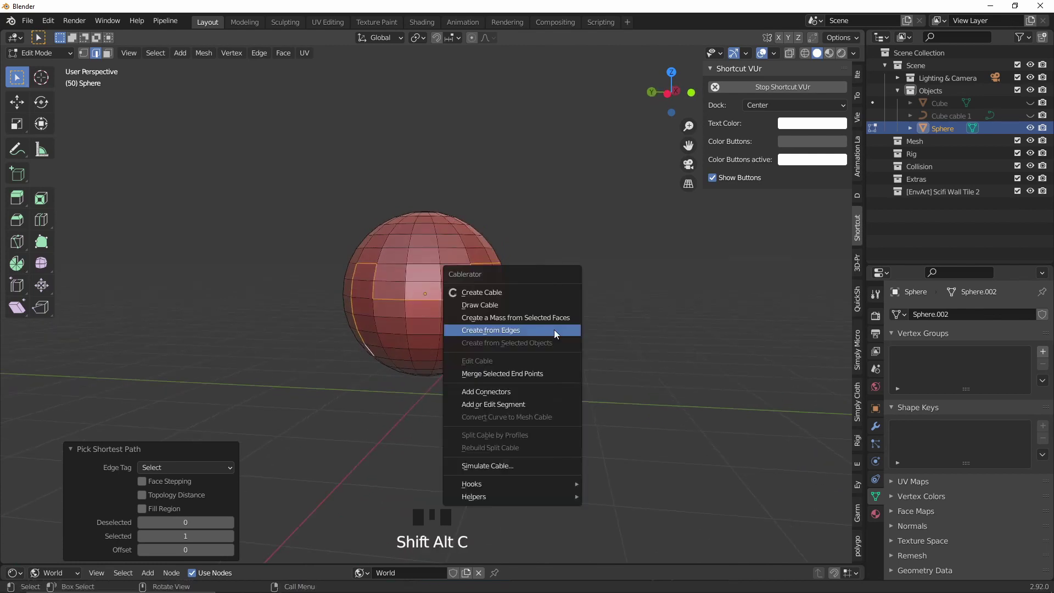
{"action": "left_click", "coordinate": [554, 330]}
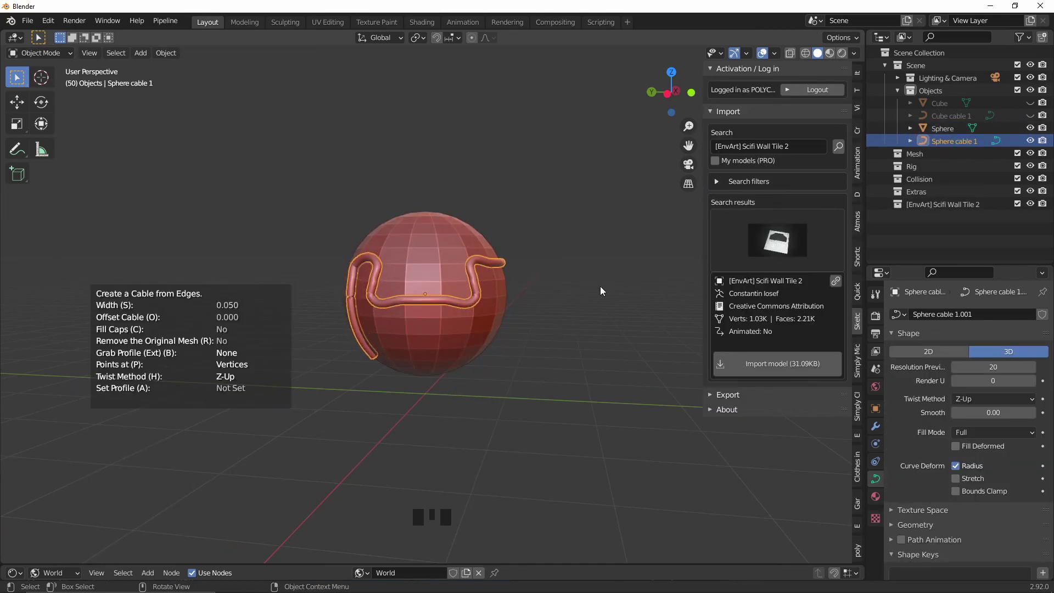
Set the sphere cable's twist method to Minimum and offset it about 0.892 from the surface.
{"action": "middle_click_drag", "start_coordinate": [601, 285], "coordinate": [490, 378]}
{"action": "key", "text": "o"}
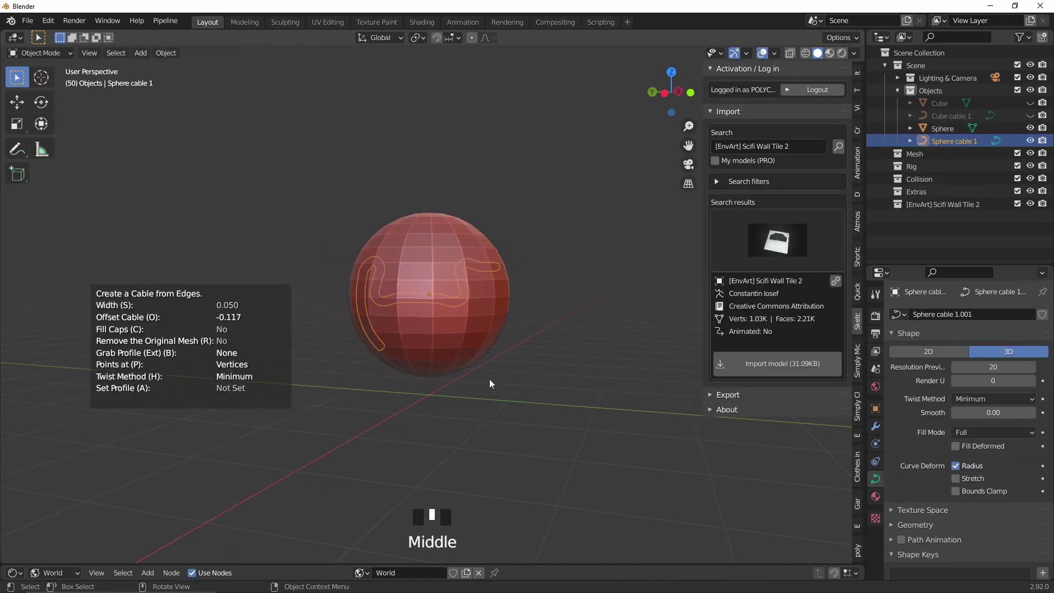
{"action": "middle_click_drag", "start_coordinate": [548, 363], "coordinate": [407, 396]}
{"action": "scroll", "coordinate": [489, 384], "scroll_direction": "down", "scroll_amount": 4}
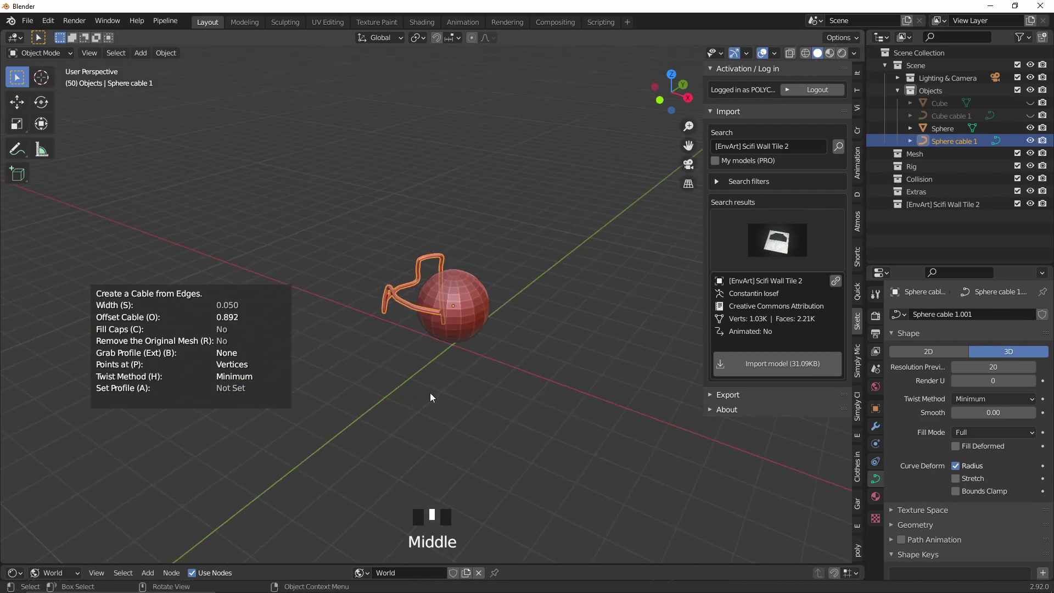
{"action": "middle_click_drag", "start_coordinate": [477, 366], "coordinate": [546, 371]}
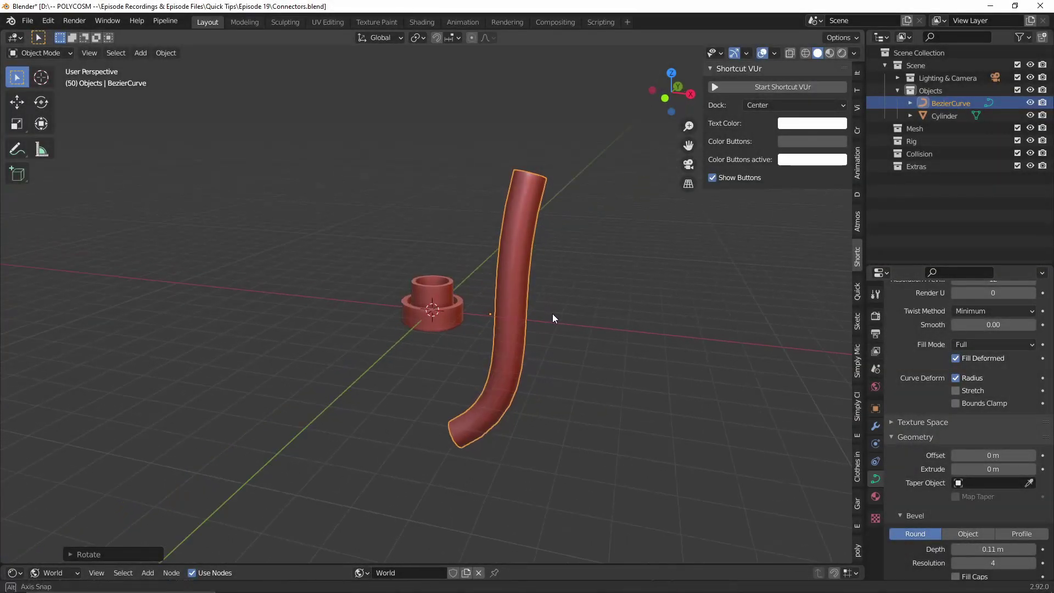
Save the Connectors.blend file and deselect the curved tube.
{"action": "key", "text": "ctrl+s"}
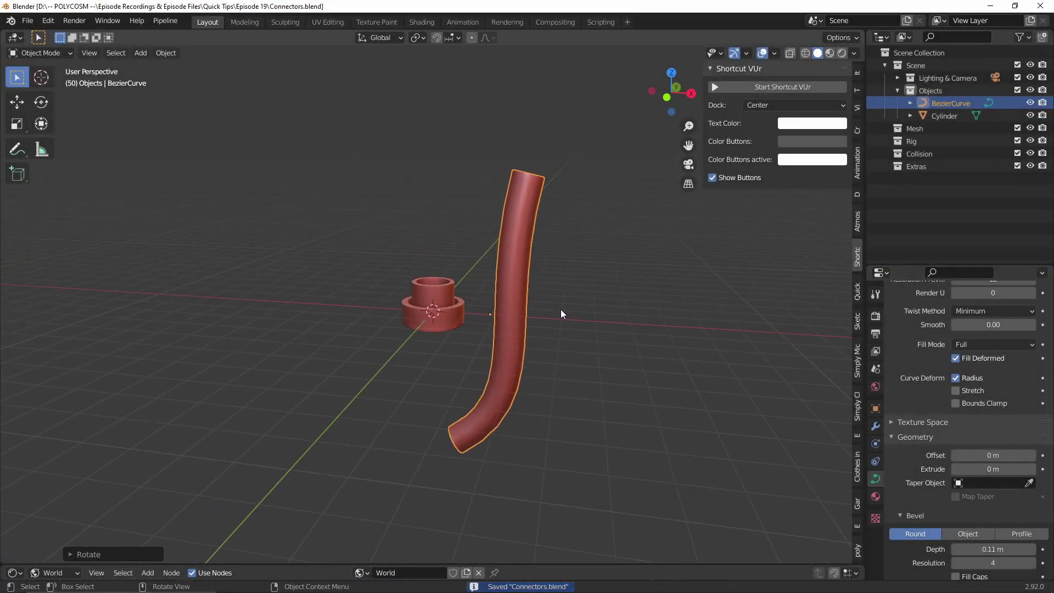
{"action": "left_click", "coordinate": [564, 304]}
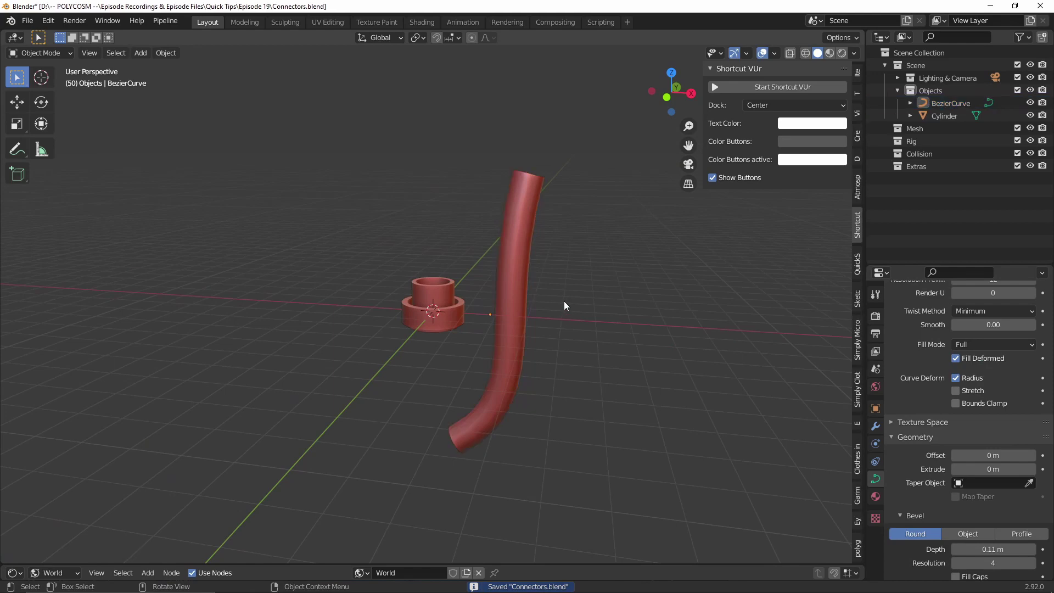
Add a cylinder, scale it, and flatten it along Z into a short disc.
{"action": "key", "text": "shift+a"}
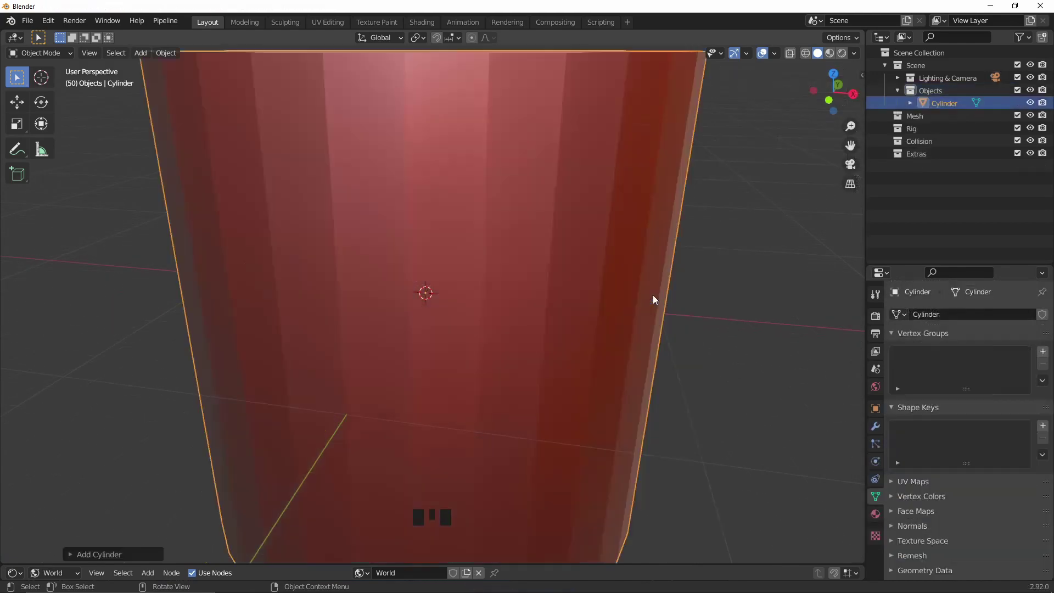
{"action": "key", "text": "s"}
{"action": "left_click", "coordinate": [541, 269]}
{"action": "key", "text": "s"}
{"action": "key", "text": "z"}
{"action": "left_click", "coordinate": [499, 297]}
Inset and extrude the cylinder's top face in Edit Mode to form a recessed ring with a raised hollow collar.
{"action": "key", "text": "Tab"}
{"action": "left_click", "coordinate": [441, 278]}
{"action": "key", "text": "i"}
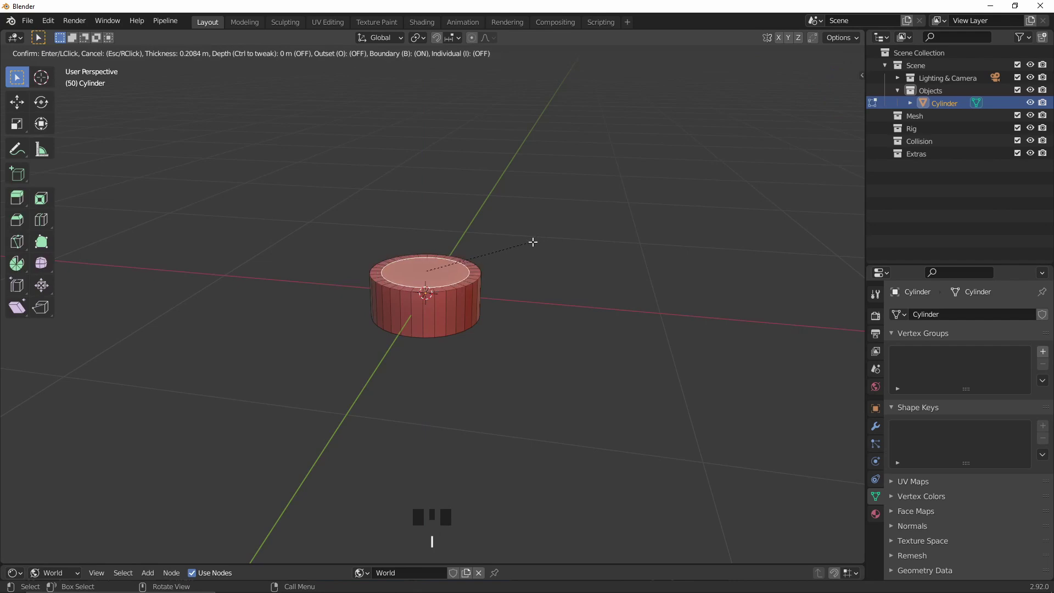
{"action": "left_click", "coordinate": [533, 242]}
{"action": "key", "text": "e"}
{"action": "left_click", "coordinate": [541, 255]}
{"action": "key", "text": "e"}
{"action": "left_click", "coordinate": [537, 214]}
{"action": "key", "text": "e"}
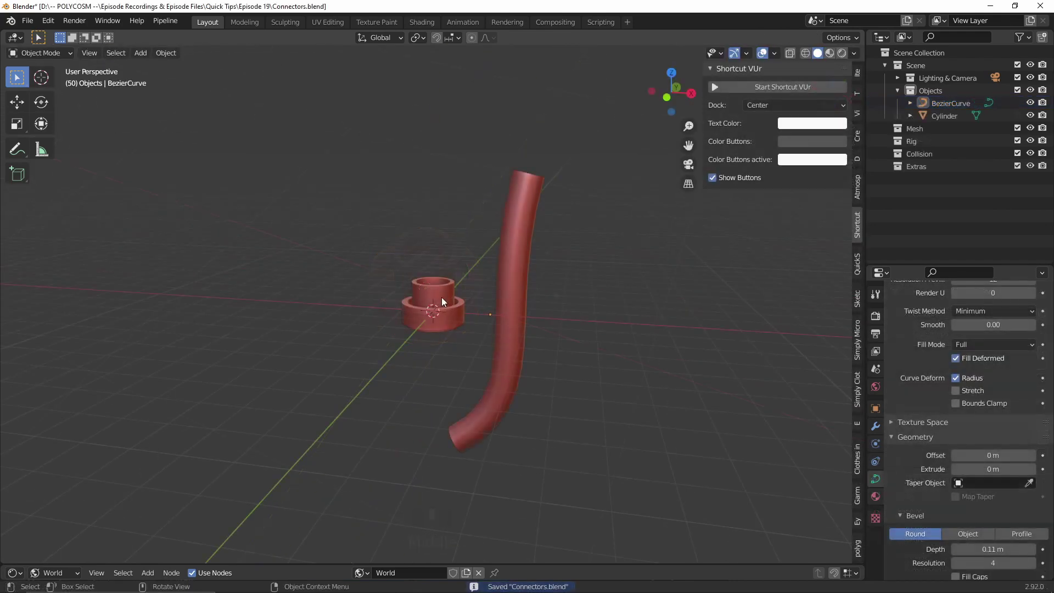
Select the connector and the curved tube, and in Edit Mode select the tube's upper end point.
{"action": "left_click", "coordinate": [442, 298]}
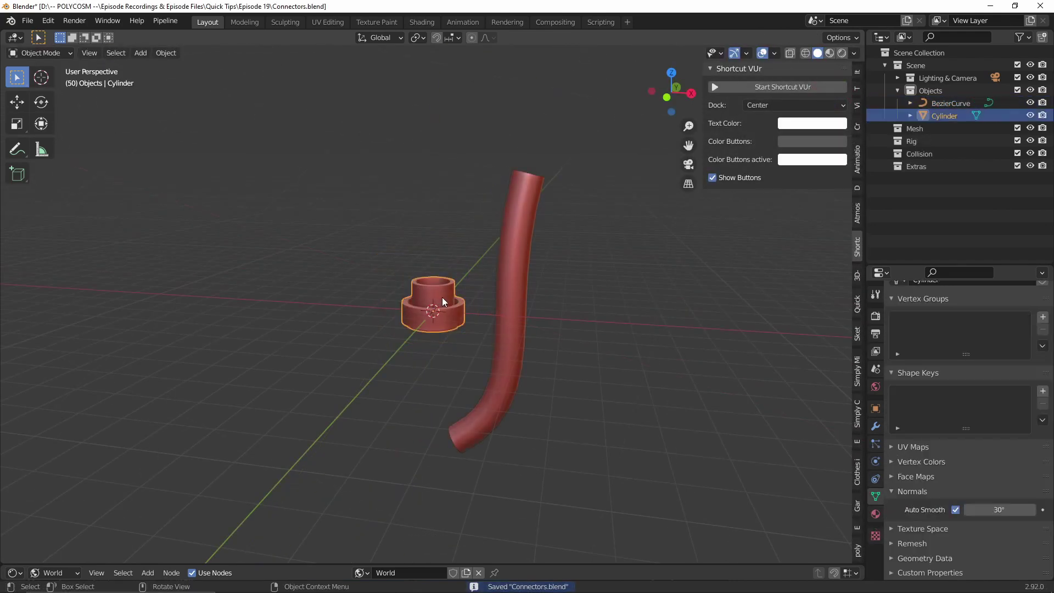
{"action": "left_click", "coordinate": [516, 255], "text": "shift"}
{"action": "key", "text": "Tab"}
{"action": "left_click_drag", "start_coordinate": [569, 149], "coordinate": [483, 201]}
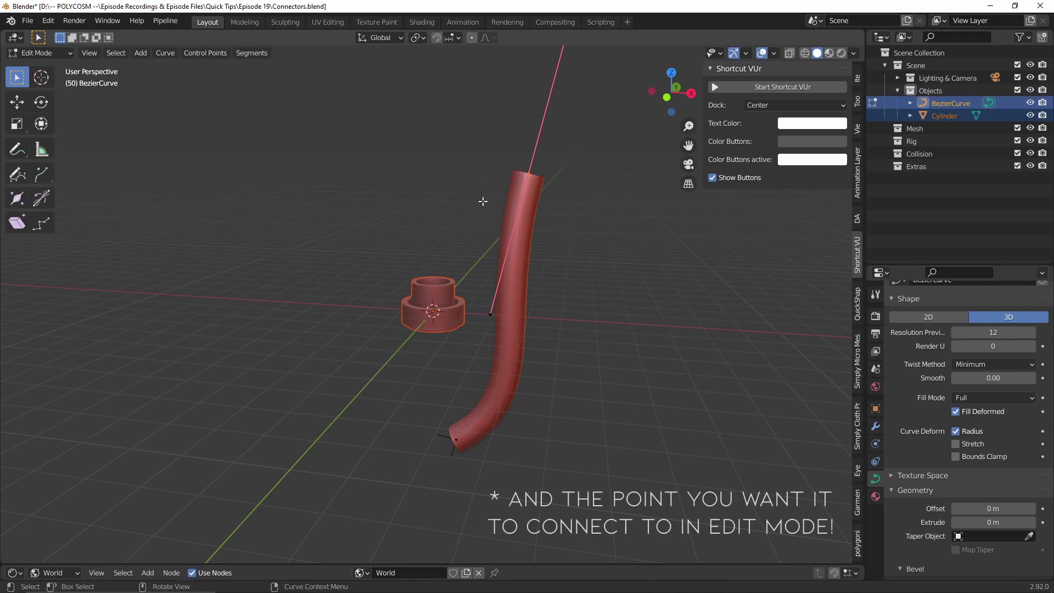
Attach the connector to the selected end point with Add Connectors and set Flip Direction to Yes.
{"action": "key", "text": "shift+alt+c"}
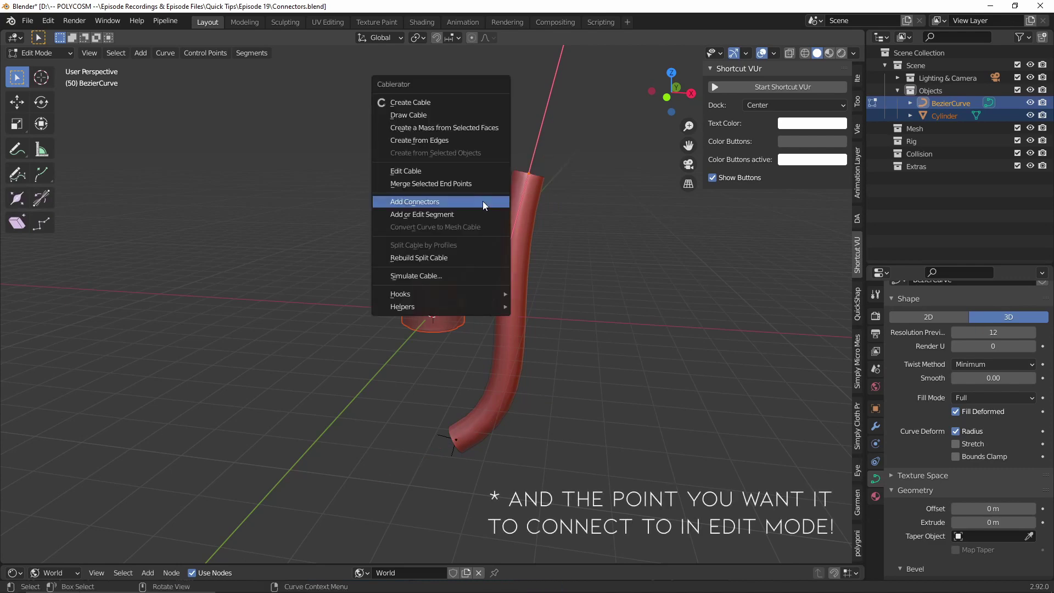
{"action": "left_click", "coordinate": [483, 201]}
{"action": "mouse_move", "coordinate": [618, 248]}
{"action": "middle_mouse_down"}
{"action": "mouse_move", "coordinate": [625, 252]}
{"action": "mouse_move", "coordinate": [605, 253]}
{"action": "middle_mouse_up"}
{"action": "key", "text": "a"}
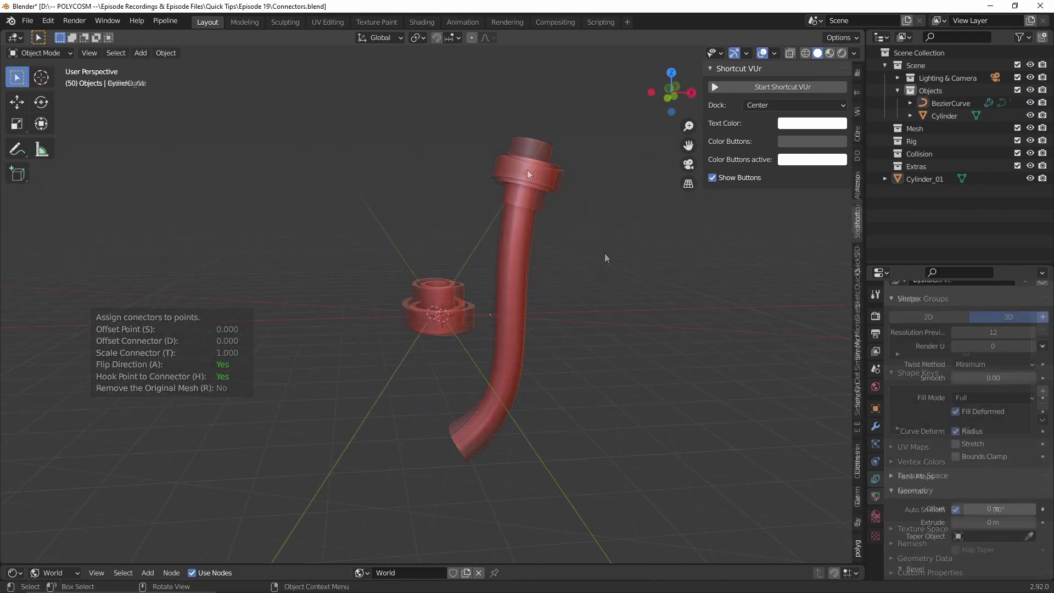
Move and rotate the attached connector so the hooked end of the tube follows it.
{"action": "left_click", "coordinate": [541, 181]}
{"action": "key", "text": "g"}
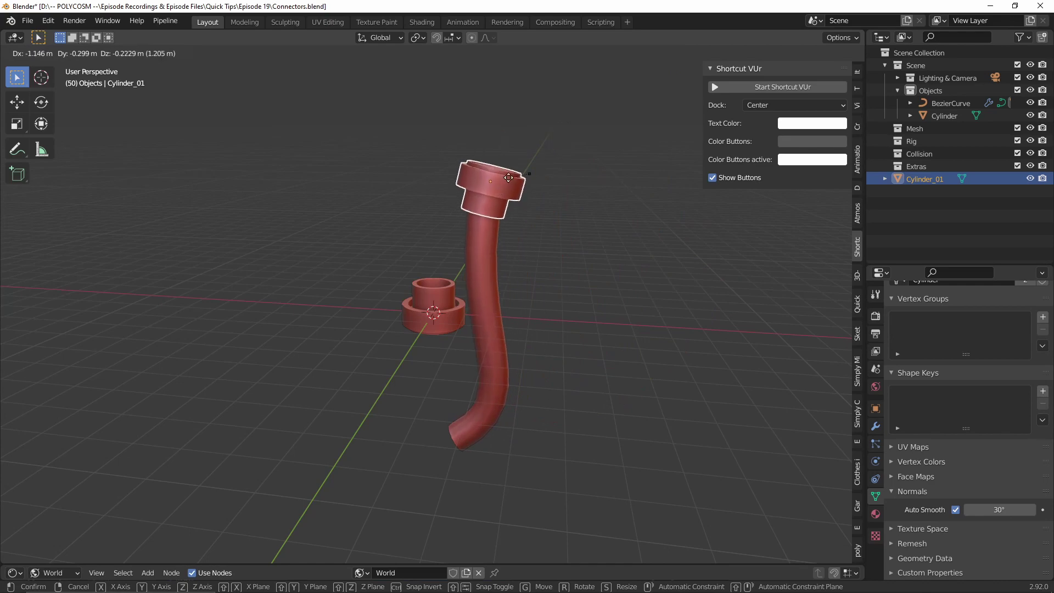
{"action": "left_click", "coordinate": [577, 165]}
{"action": "key", "text": "r"}
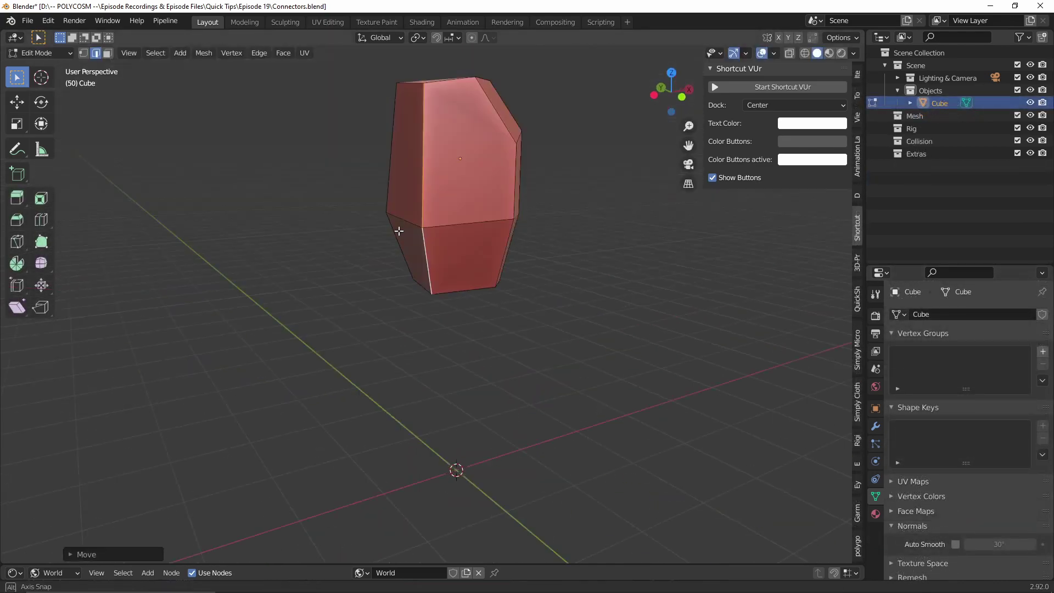
Bevel the selected edges of the cube mesh and leave Edit Mode.
{"action": "middle_click_drag", "start_coordinate": [398, 232], "coordinate": [505, 286]}
{"action": "key", "text": "ctrl+b"}
{"action": "left_click", "coordinate": [574, 237]}
{"action": "key", "text": "Tab"}
{"action": "middle_click_drag", "start_coordinate": [574, 238], "coordinate": [492, 275]}
{"action": "scroll", "coordinate": [492, 275], "scroll_direction": "down", "scroll_amount": 3}
{"action": "scroll", "coordinate": [495, 258], "scroll_direction": "up", "scroll_amount": 1}
Reopen the cube mesh in Edit Mode and bevel further elements on its upper part.
{"action": "key", "text": "Tab"}
{"action": "left_click", "coordinate": [502, 187]}
{"action": "left_click", "coordinate": [505, 223], "text": "shift"}
{"action": "middle_click_drag", "start_coordinate": [522, 195], "coordinate": [487, 196]}
{"action": "key", "text": "ctrl+b"}
{"action": "left_click", "coordinate": [538, 221]}
Move individual vertices on the upper part of the cube mesh to give it an irregular crystal shape.
{"action": "left_click", "coordinate": [498, 200]}
{"action": "key", "text": "g"}
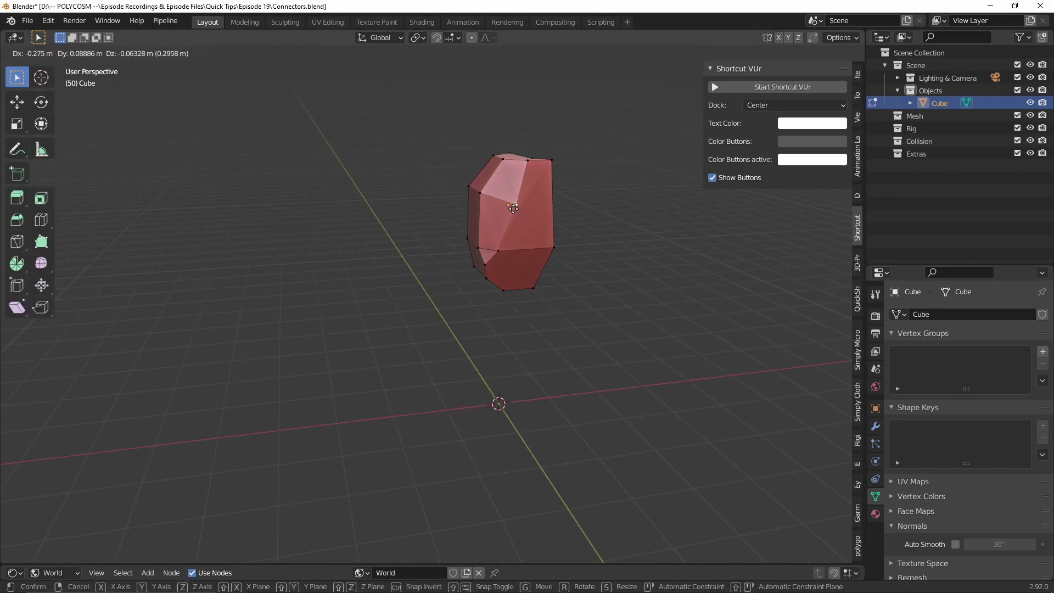
{"action": "left_click", "coordinate": [517, 193]}
{"action": "left_click", "coordinate": [542, 163]}
{"action": "key", "text": "g"}
{"action": "left_click", "coordinate": [535, 162]}
{"action": "left_click", "coordinate": [550, 246]}
{"action": "middle_click_drag", "start_coordinate": [552, 246], "coordinate": [477, 250]}
Cut a new edge across the side faces of the crystal mesh with the Knife tool.
{"action": "key", "text": "ctrl+r"}
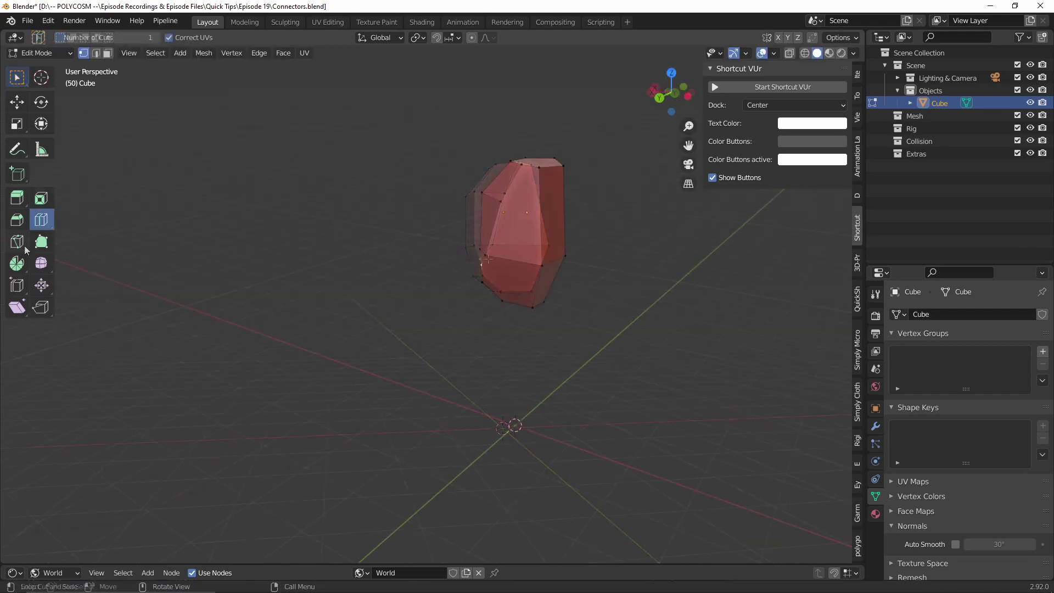
{"action": "key", "text": "k"}
{"action": "left_click", "coordinate": [495, 220]}
{"action": "middle_click_drag", "start_coordinate": [593, 213], "coordinate": [528, 273]}
{"action": "key", "text": "Return"}
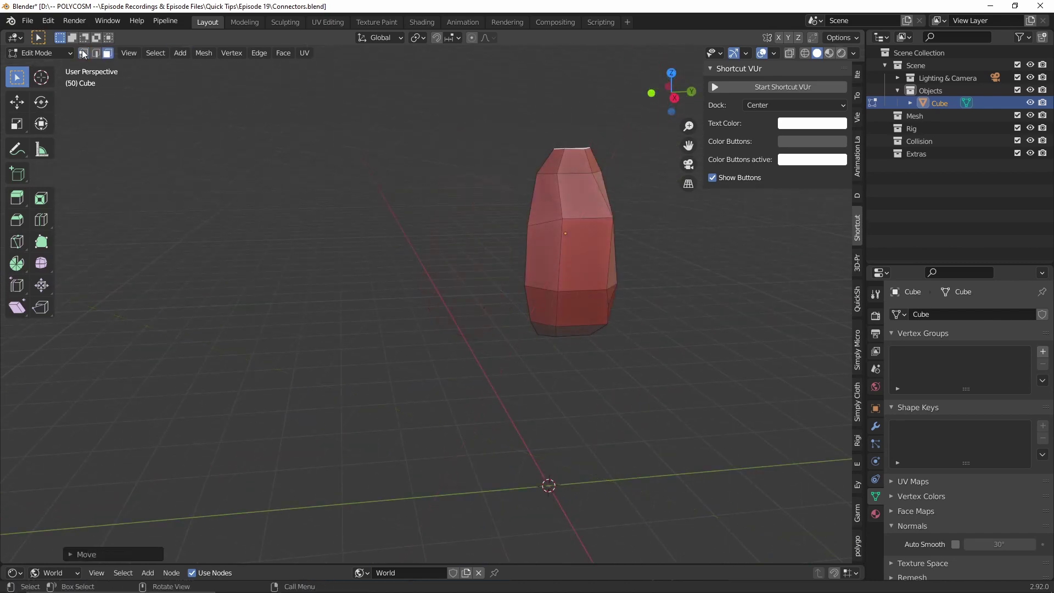
Switch to edge selection and bevel the chosen edges on the side of the crystal mesh.
{"action": "key", "text": "2"}
{"action": "middle_click_drag", "start_coordinate": [565, 252], "coordinate": [522, 214]}
{"action": "left_click", "coordinate": [524, 204]}
{"action": "left_click", "coordinate": [540, 247], "text": "ctrl"}
{"action": "key", "text": "ctrl+b"}
{"action": "left_click", "coordinate": [561, 239]}
{"action": "left_click", "coordinate": [632, 224]}
Bevel another set of edges on the crystal mesh and return to Object Mode.
{"action": "middle_click_drag", "start_coordinate": [444, 217], "coordinate": [588, 280]}
{"action": "left_click", "coordinate": [617, 266]}
{"action": "left_click", "coordinate": [643, 287], "text": "shift"}
{"action": "key", "text": "ctrl+b"}
{"action": "left_click", "coordinate": [670, 275]}
{"action": "key", "text": "Tab"}
{"action": "scroll", "coordinate": [707, 275], "scroll_direction": "down", "scroll_amount": 4}
{"action": "middle_click_drag", "start_coordinate": [707, 275], "coordinate": [550, 291]}
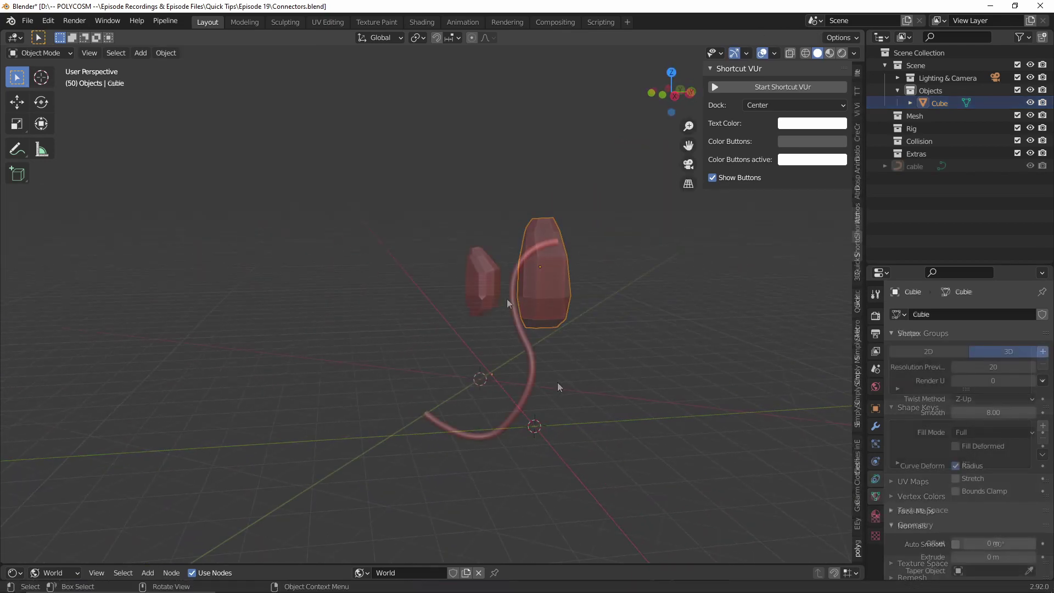
Select the S-shaped cable and the crystal mesh, and attach the mesh to the cable with Add or Edit Segment.
{"action": "left_click", "coordinate": [516, 298]}
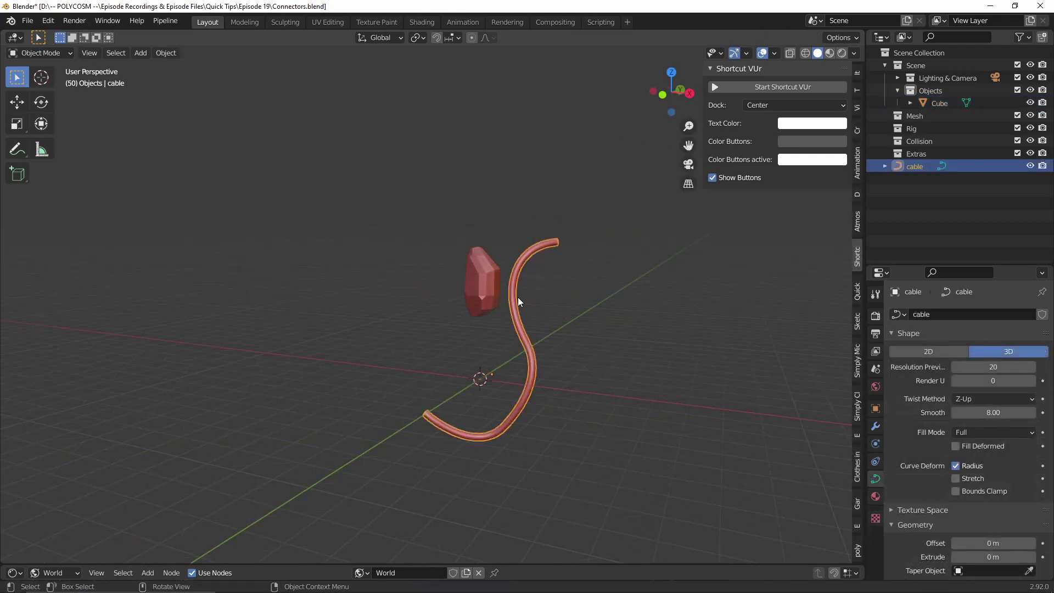
{"action": "left_click", "coordinate": [494, 292]}
{"action": "key", "text": "shift+alt+c"}
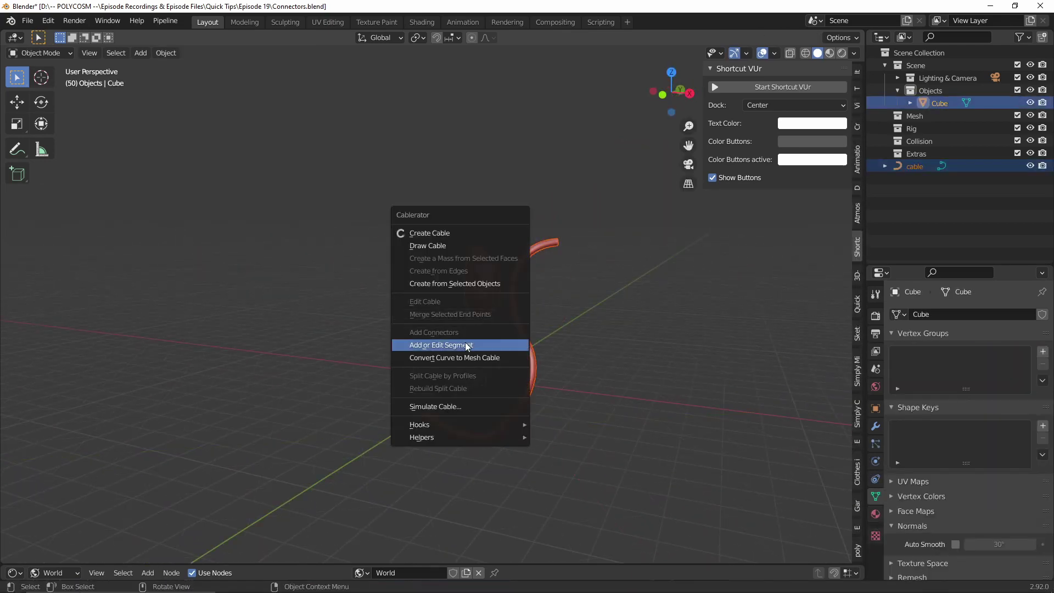
{"action": "left_click", "coordinate": [468, 345]}
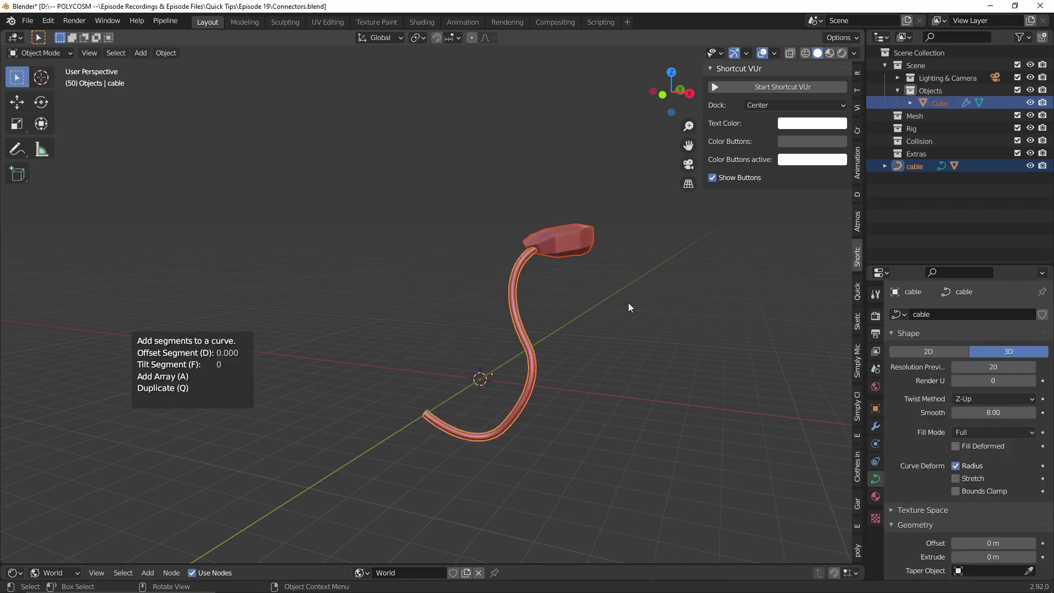
Slide the crystal segment along the S-shaped cable to a segment offset of 3.600.
{"action": "scroll", "coordinate": [608, 263], "scroll_direction": "up", "scroll_amount": 16}
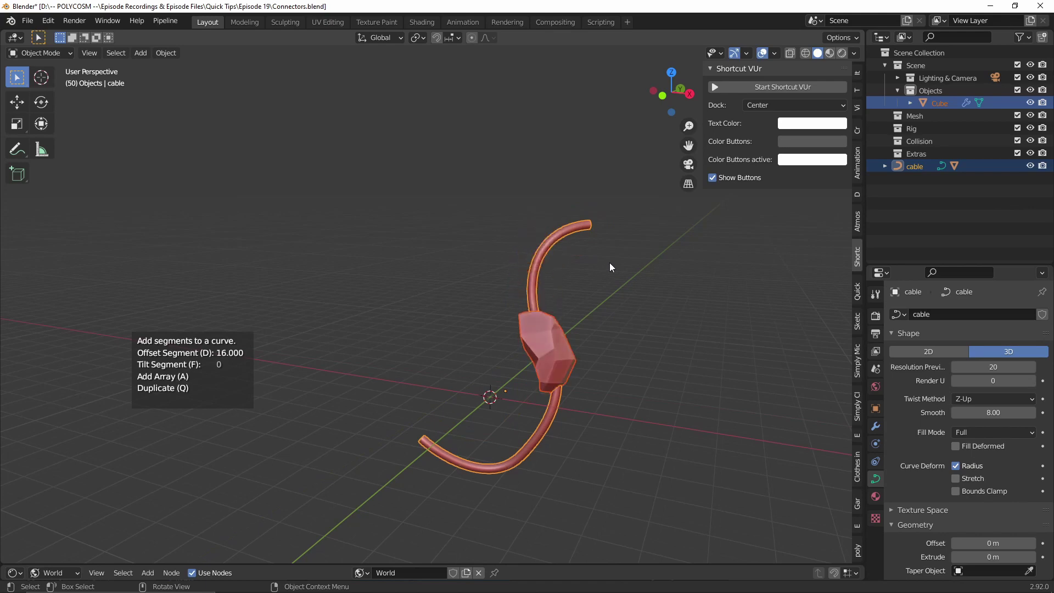
{"action": "scroll", "coordinate": [609, 263], "scroll_direction": "up", "scroll_amount": 4}
{"action": "scroll", "coordinate": [609, 263], "scroll_direction": "down", "scroll_amount": 14}
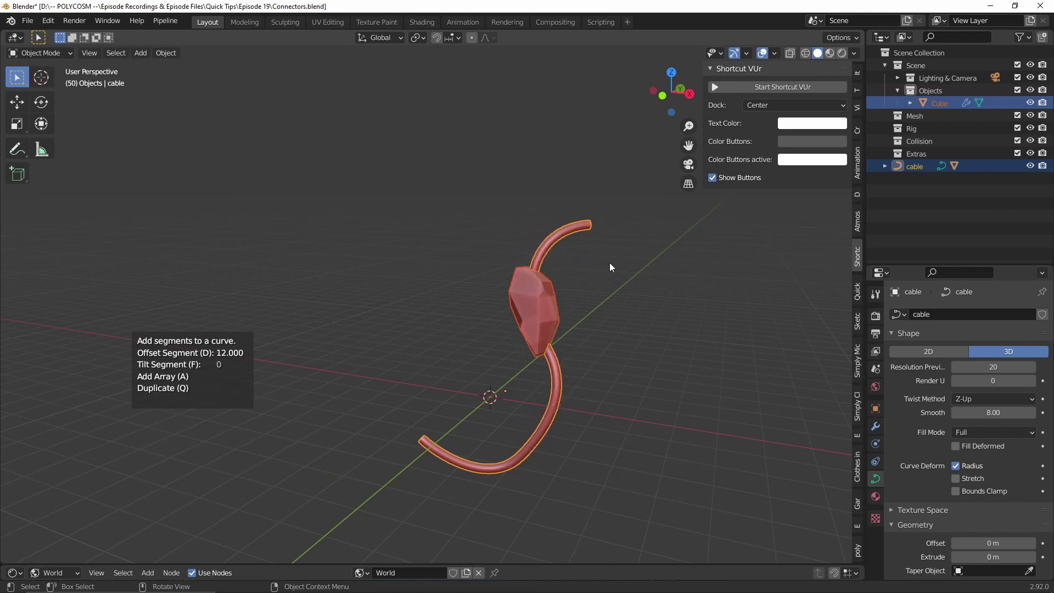
{"action": "scroll", "coordinate": [609, 266], "scroll_direction": "down", "scroll_amount": 3}
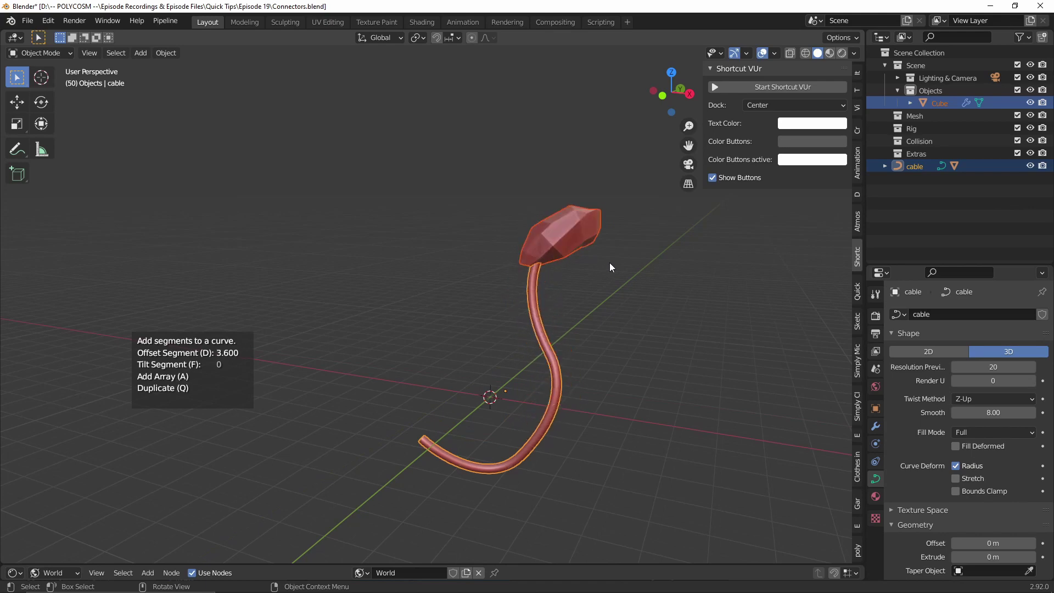
Array the crystal segment along the cable with a count of 4 and accept the segment settings.
{"action": "key", "text": "a"}
{"action": "scroll", "coordinate": [609, 267], "scroll_direction": "up", "scroll_amount": 2}
{"action": "scroll", "coordinate": [610, 267], "scroll_direction": "up", "scroll_amount": 1}
{"action": "scroll", "coordinate": [610, 268], "scroll_direction": "down", "scroll_amount": 1}
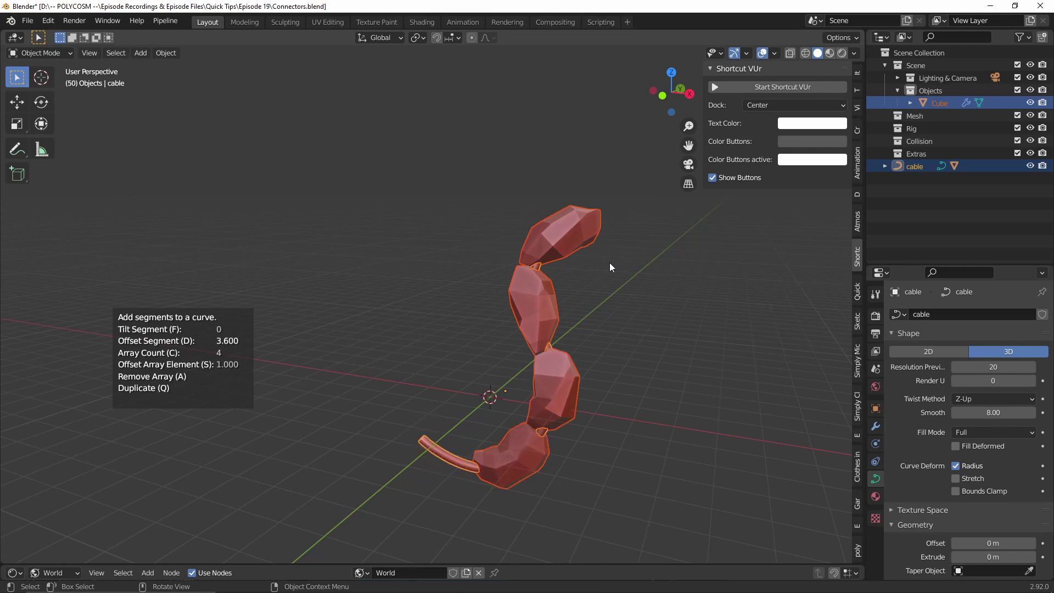
{"action": "left_click", "coordinate": [609, 267]}
Move the cable's upper control point in Edit Mode to reshape it together with its segments, and return to Object Mode.
{"action": "key", "text": "Tab"}
{"action": "key", "text": "g"}
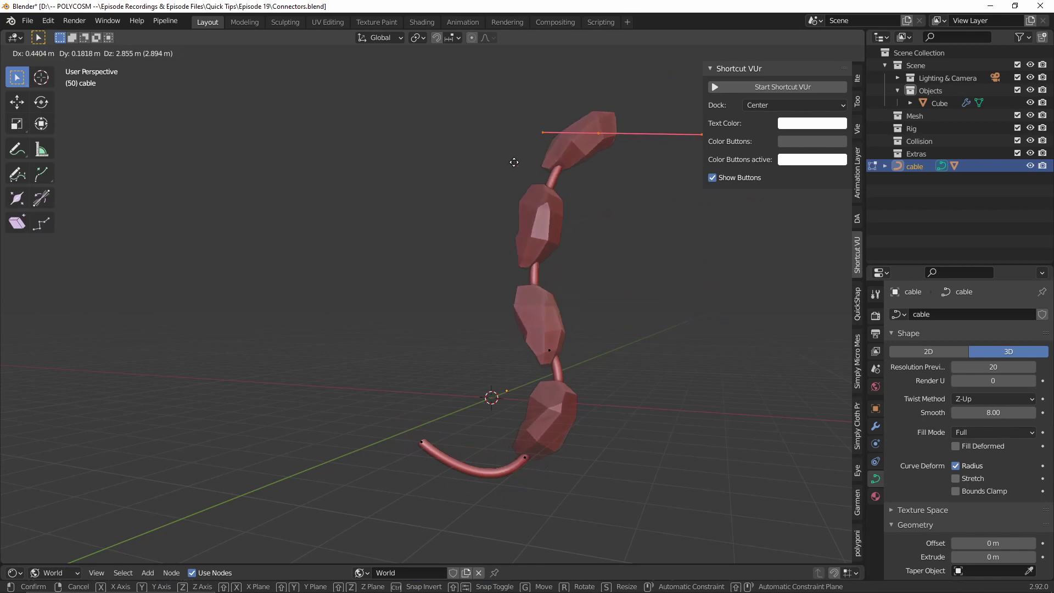
{"action": "right_click", "coordinate": [608, 227]}
{"action": "key", "text": "Tab"}
Select the arrayed crystal segments and start Add or Edit Segment on them.
{"action": "left_click", "coordinate": [598, 228]}
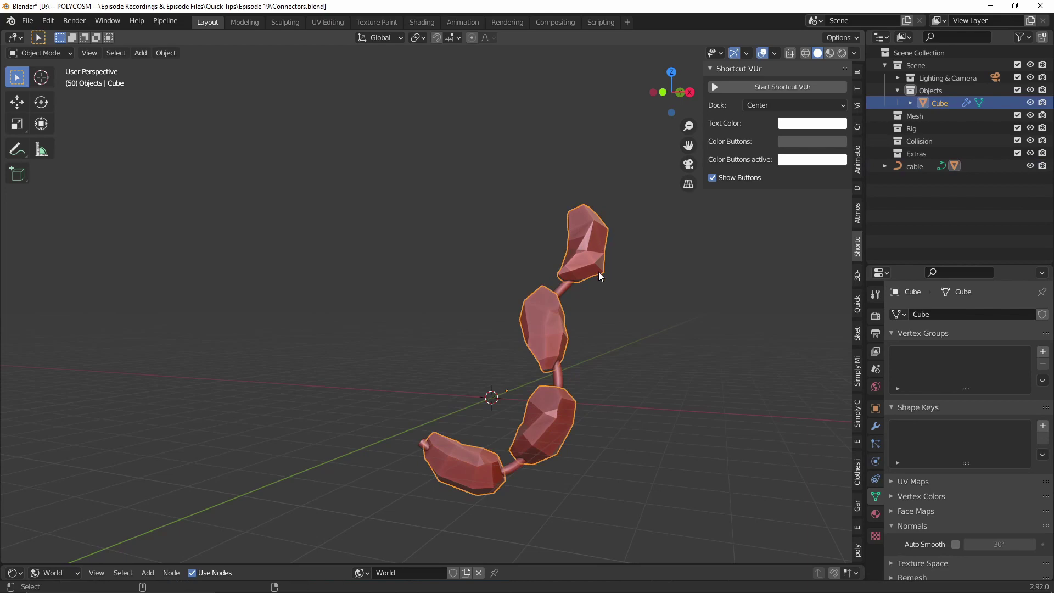
{"action": "key", "text": "shift+alt+c"}
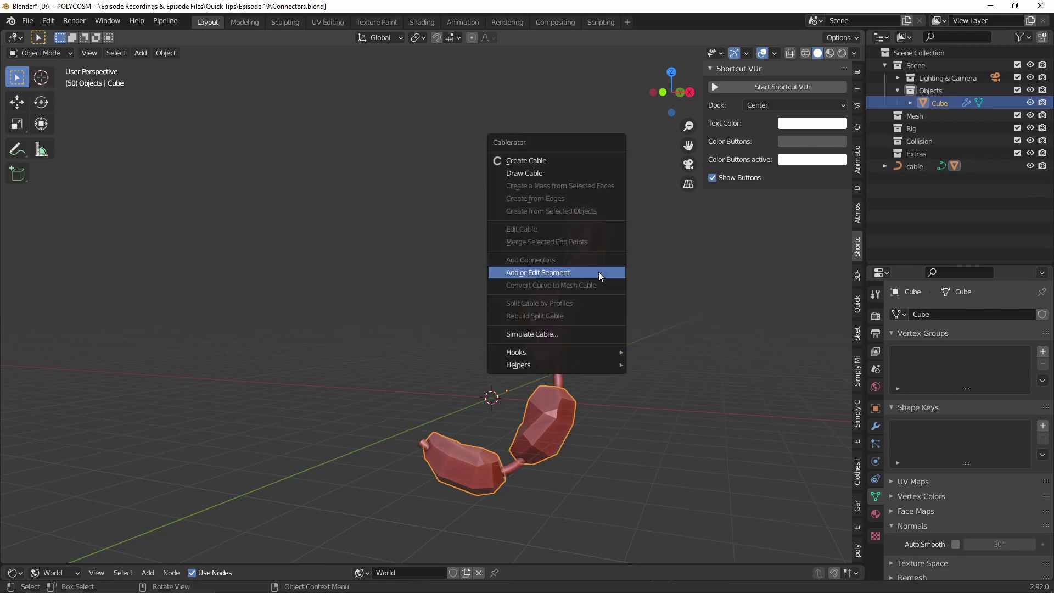
{"action": "left_click", "coordinate": [599, 272]}
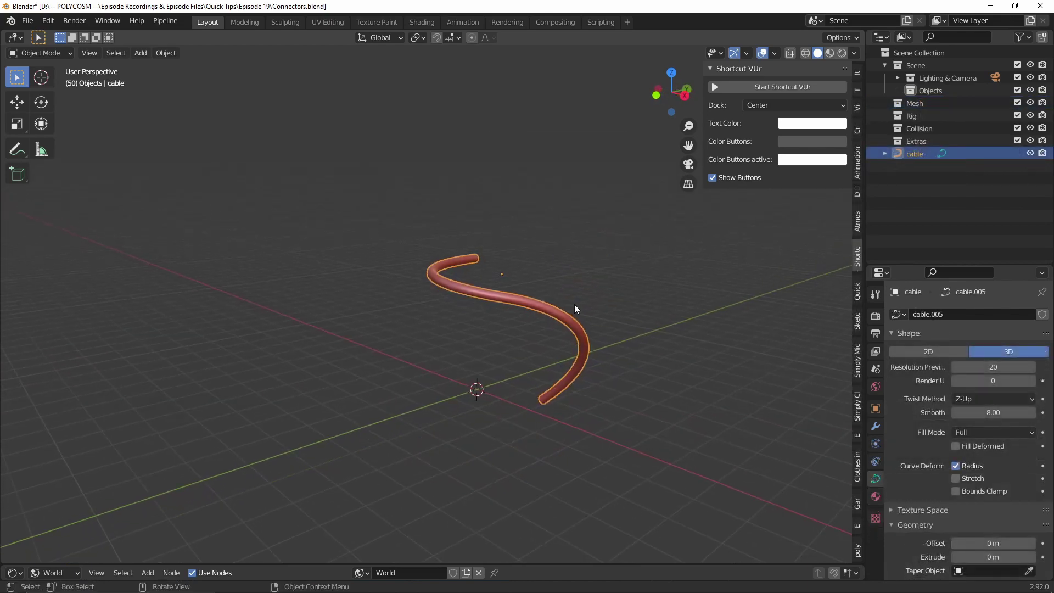
Start Edit Cable on the S-shaped cable, cycle through the external grab profiles and apply oval_thing.
{"action": "key", "text": "shift+alt+c"}
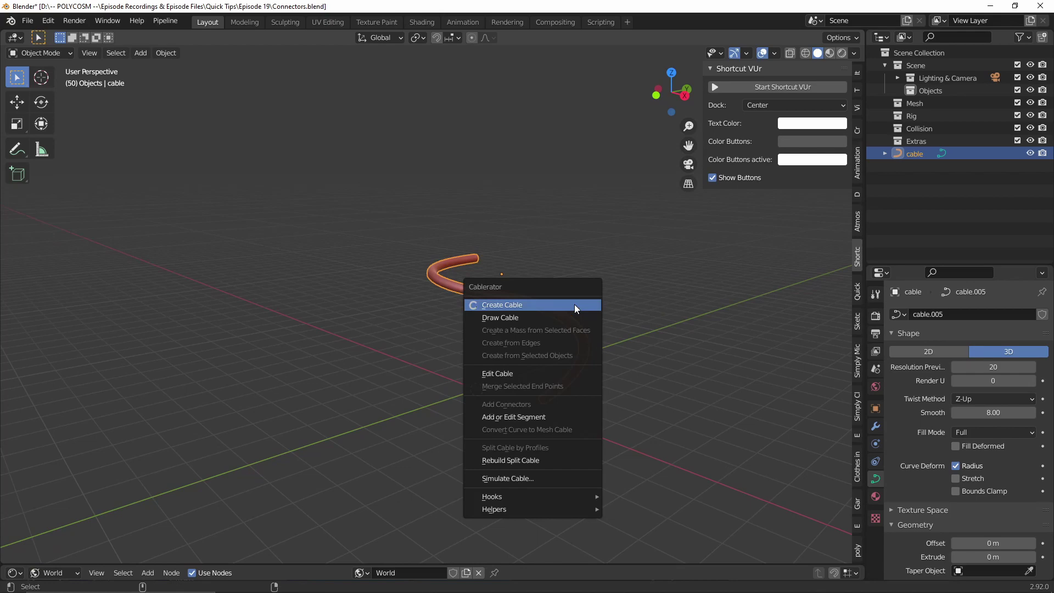
{"action": "left_click", "coordinate": [553, 375]}
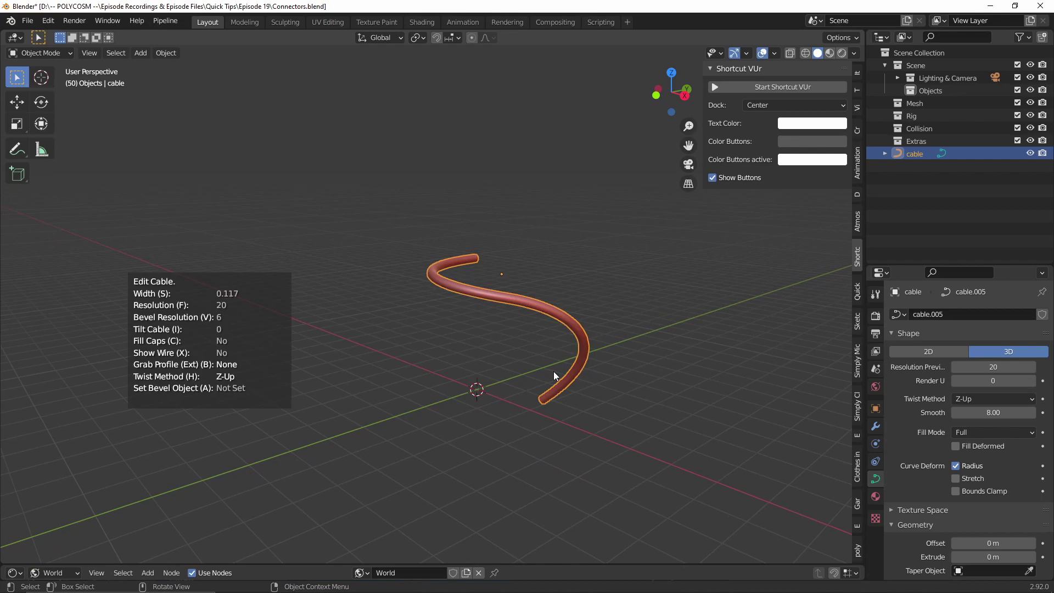
{"action": "key", "text": "b"}
{"action": "key", "text": "b"}
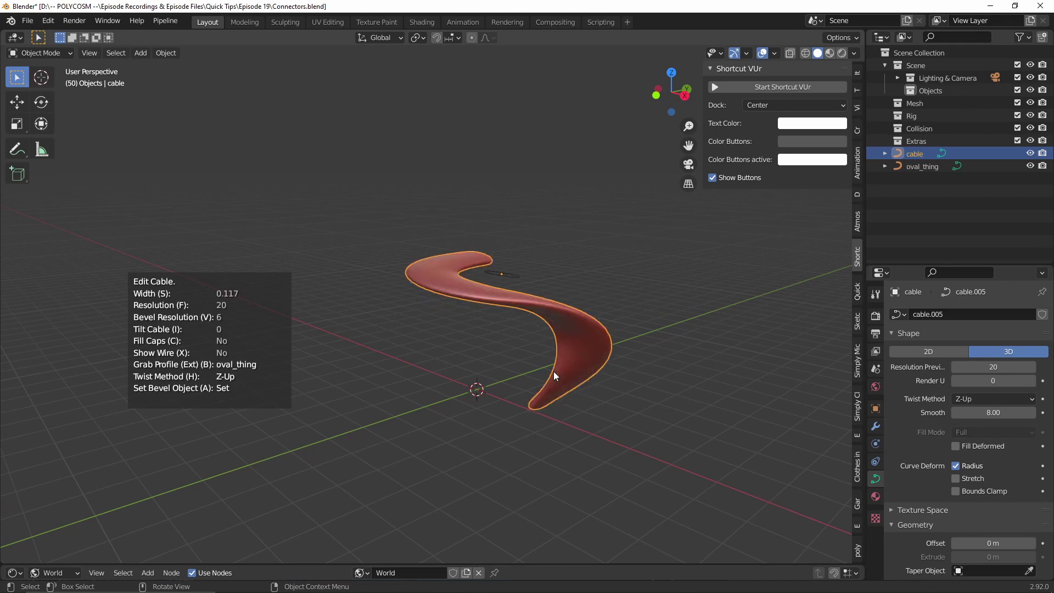
{"action": "key", "text": "b"}
{"action": "key", "text": "b"}
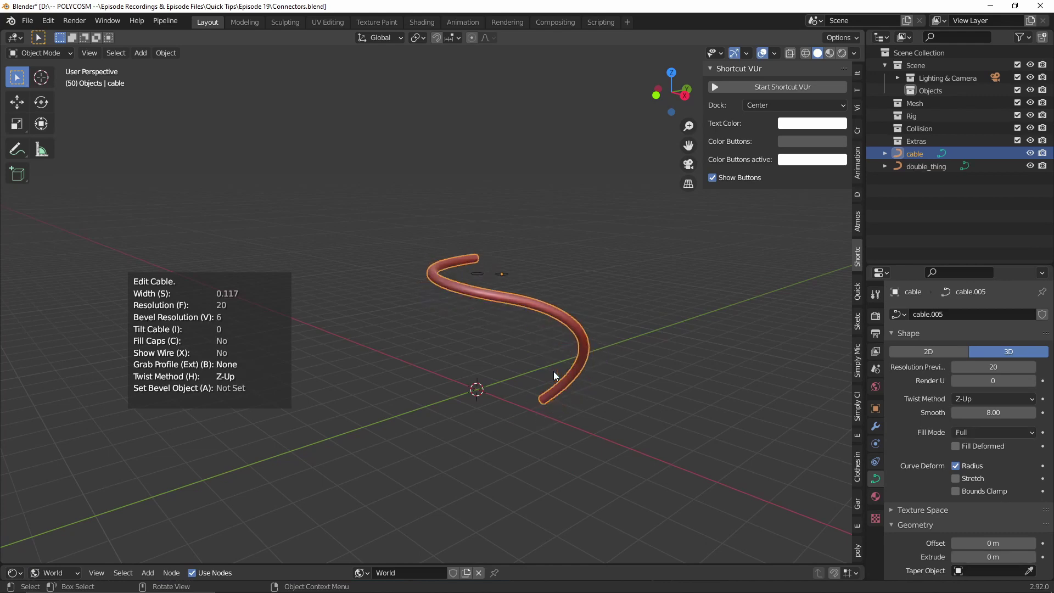
{"action": "key", "text": "b"}
{"action": "key", "text": "b"}
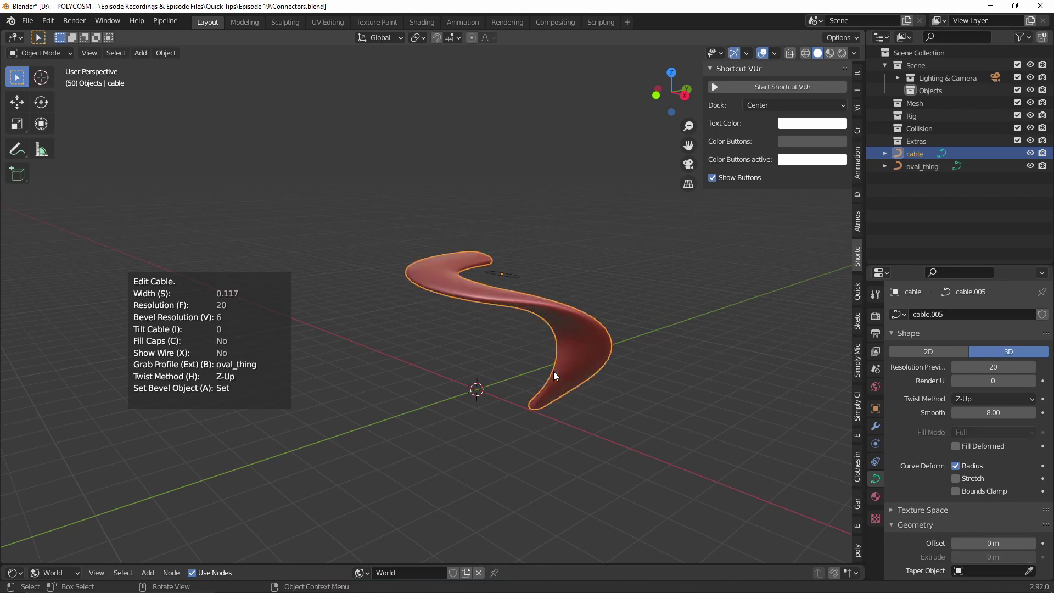
{"action": "key", "text": "b"}
{"action": "key", "text": "b"}
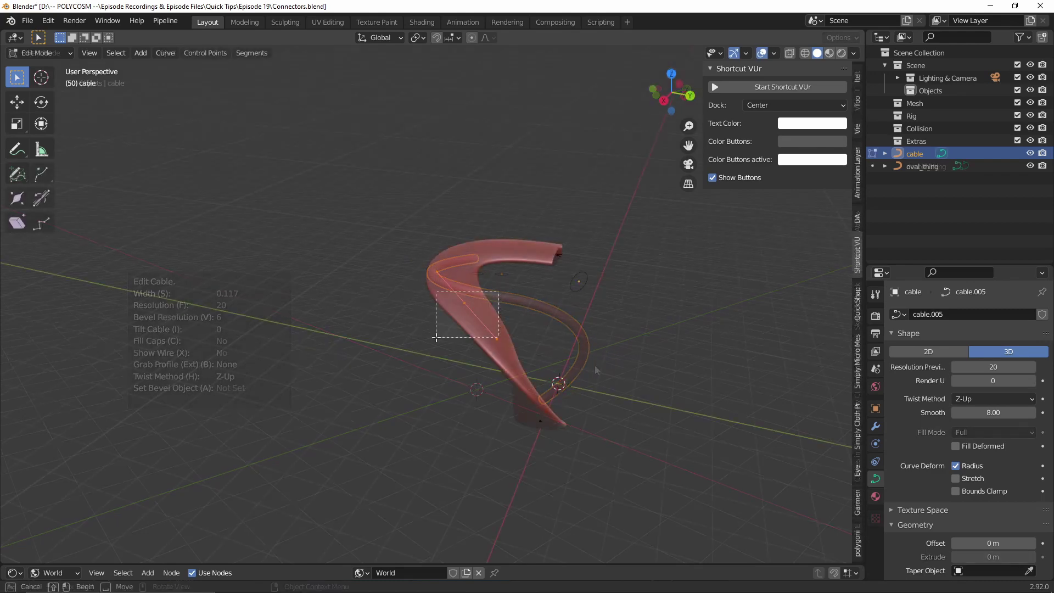
Move and freely rotate the middle control point of the oval-profile cable in Edit Mode.
{"action": "middle_click_drag", "start_coordinate": [596, 369], "coordinate": [546, 302]}
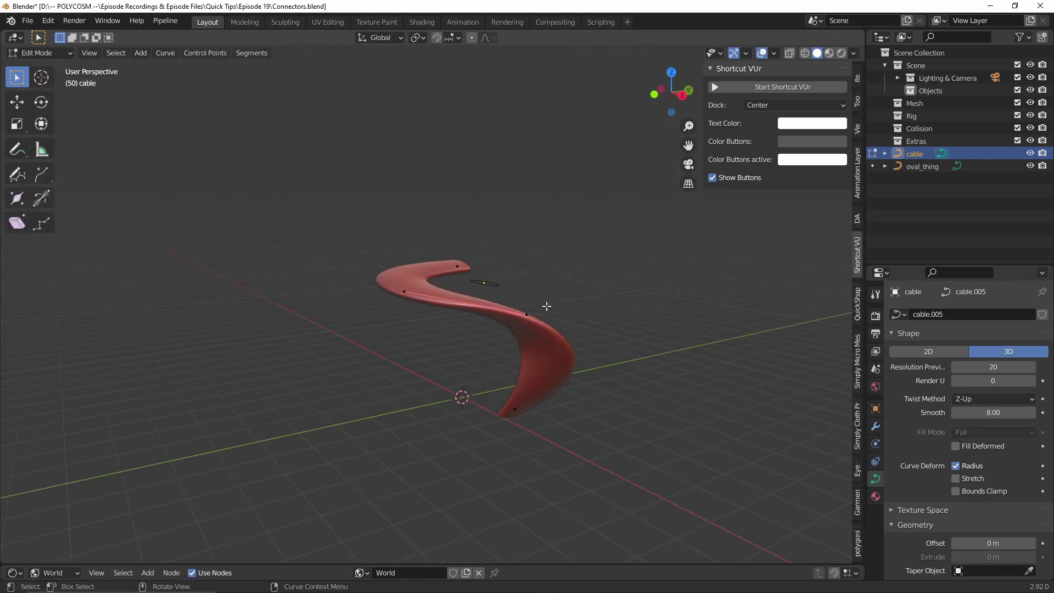
{"action": "key", "text": "g"}
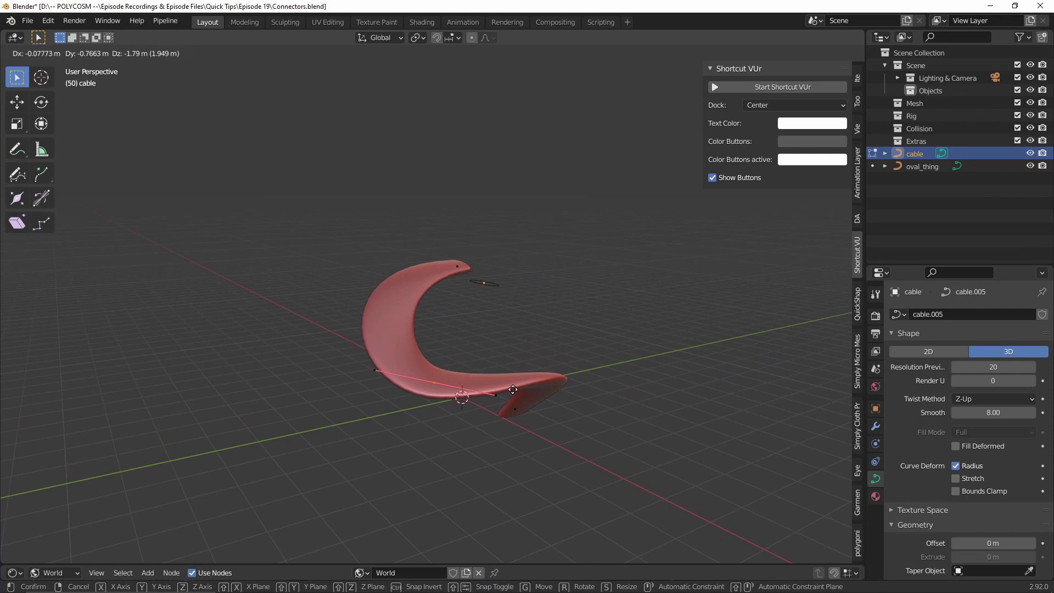
{"action": "right_click", "coordinate": [513, 389]}
{"action": "middle_click_drag", "start_coordinate": [630, 328], "coordinate": [498, 349]}
{"action": "key", "text": "r"}
{"action": "key", "text": "r"}
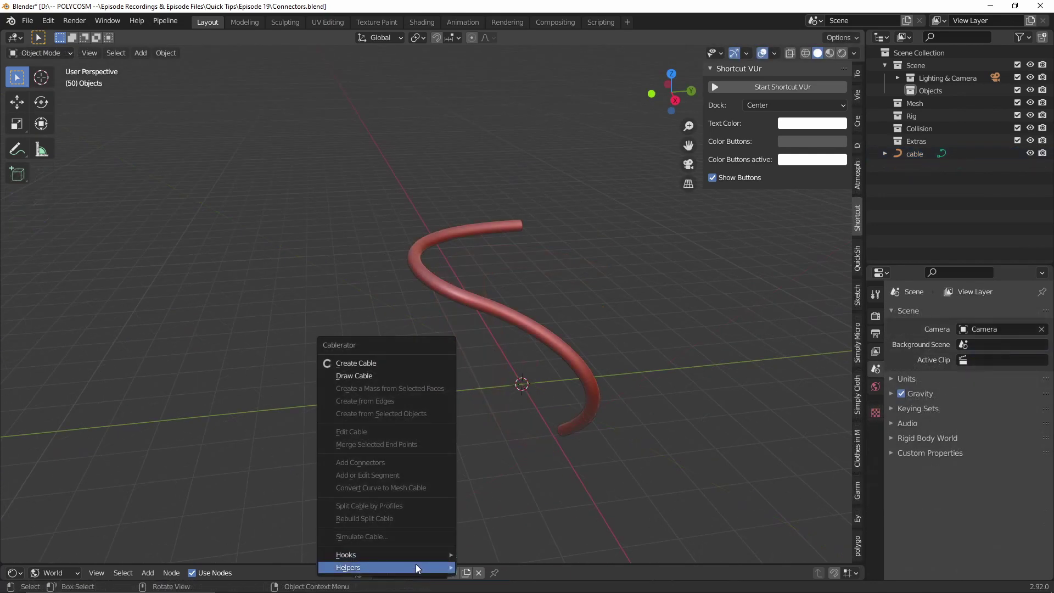
Add a Polycurve Circle at the 3D cursor with a radius of 0.100 and 17 points.
{"action": "mouse_move", "coordinate": [417, 566]}
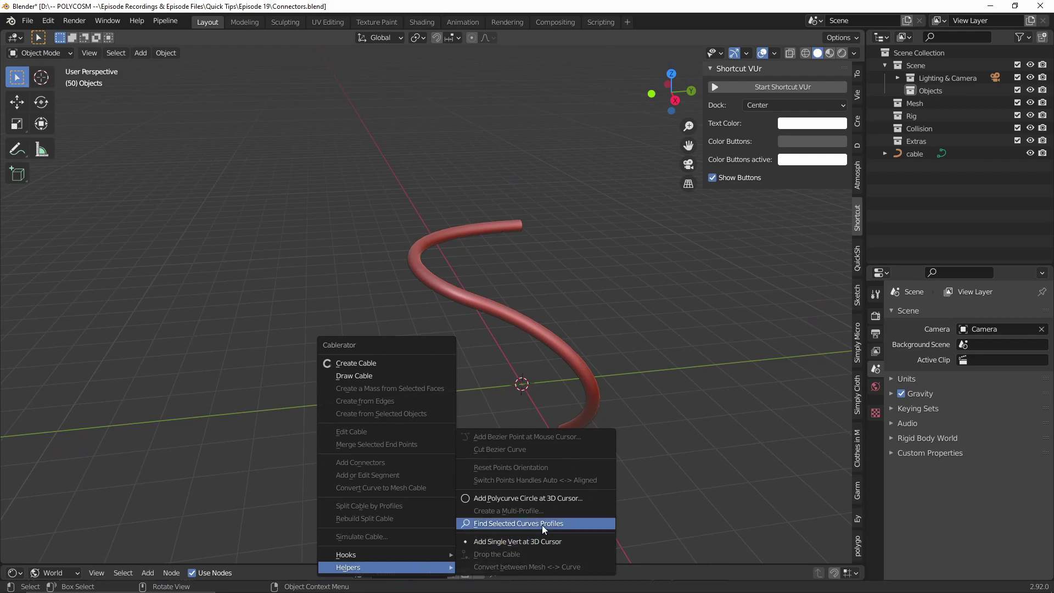
{"action": "left_click", "coordinate": [549, 498]}
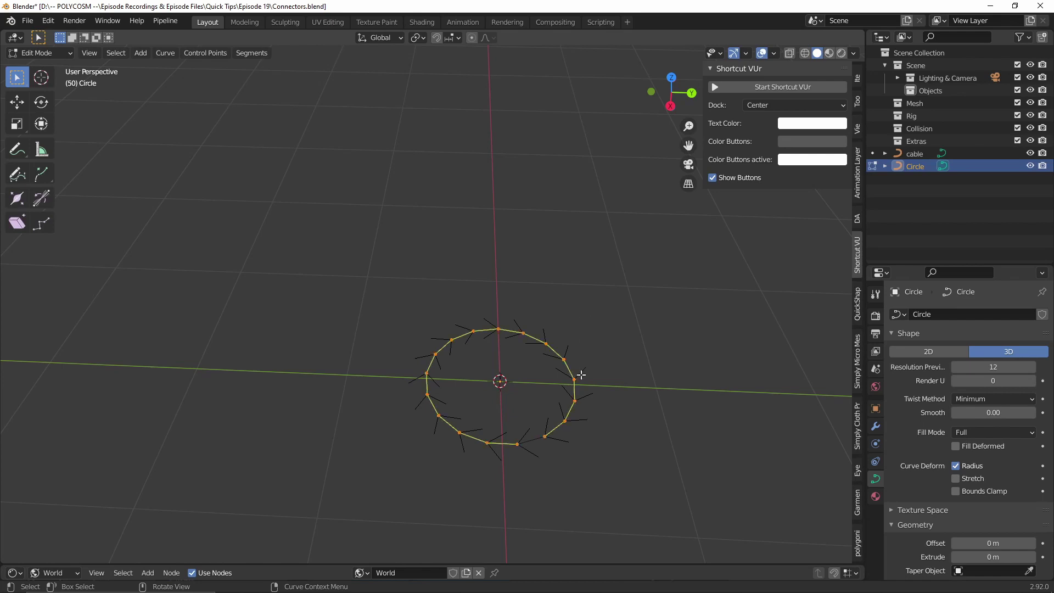
Duplicate the circle in Edit Mode, shift the copy along Y and scale it down beside the original.
{"action": "key", "text": "shift+d"}
{"action": "key", "text": "x"}
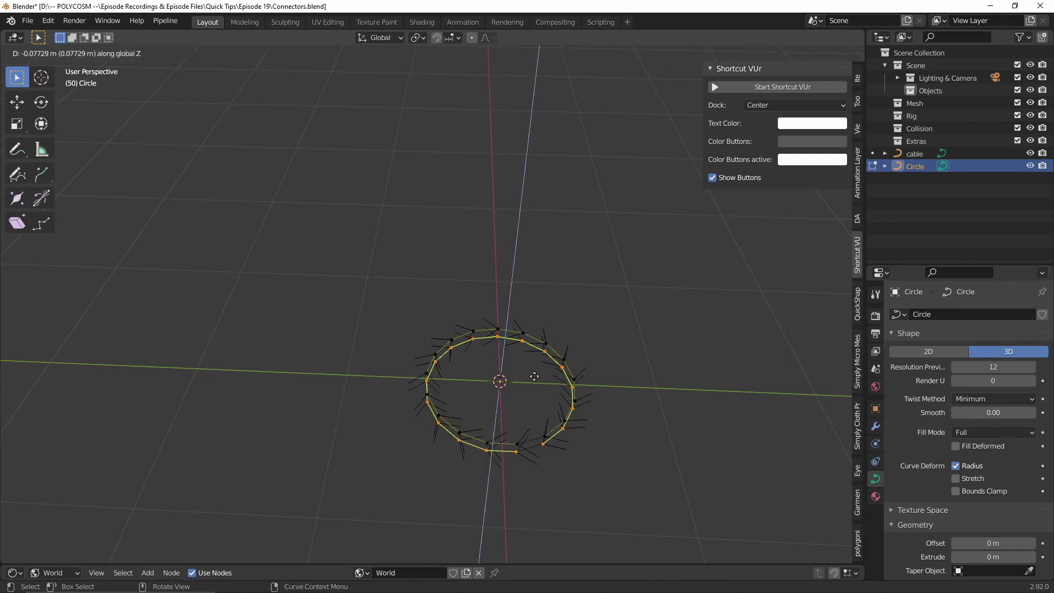
{"action": "key", "text": "Escape"}
{"action": "key", "text": "g"}
{"action": "key", "text": "y"}
{"action": "left_click", "coordinate": [369, 392]}
{"action": "key", "text": "s"}
{"action": "left_click", "coordinate": [437, 387]}
{"action": "key", "text": "g"}
{"action": "key", "text": "y"}
{"action": "left_click", "coordinate": [464, 399]}
Make a third, even smaller circle within the same curve and place it beside the other two.
{"action": "key", "text": "g"}
{"action": "key", "text": "x"}
{"action": "left_click", "coordinate": [487, 334]}
{"action": "key", "text": "g"}
{"action": "key", "text": "y"}
{"action": "left_click", "coordinate": [513, 333]}
{"action": "key", "text": "s"}
{"action": "left_click", "coordinate": [509, 318]}
{"action": "key", "text": "g"}
{"action": "key", "text": "z"}
{"action": "key", "text": "z"}
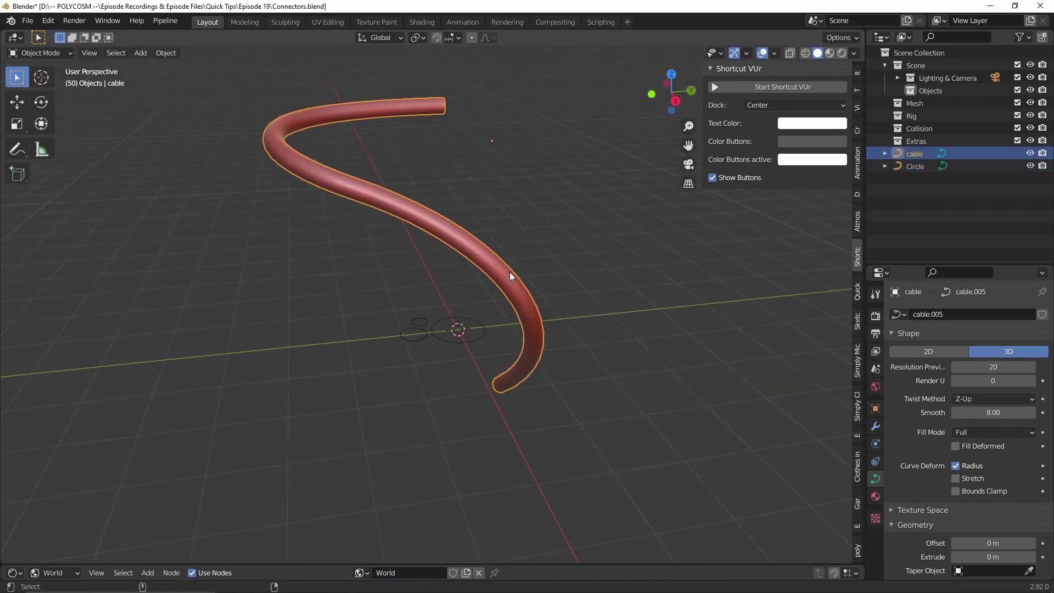
Start Edit Cable on the S-shaped cable and set the three-circle curve as its bevel object.
{"action": "key", "text": "shift+alt+c"}
{"action": "mouse_move", "coordinate": [510, 273]}
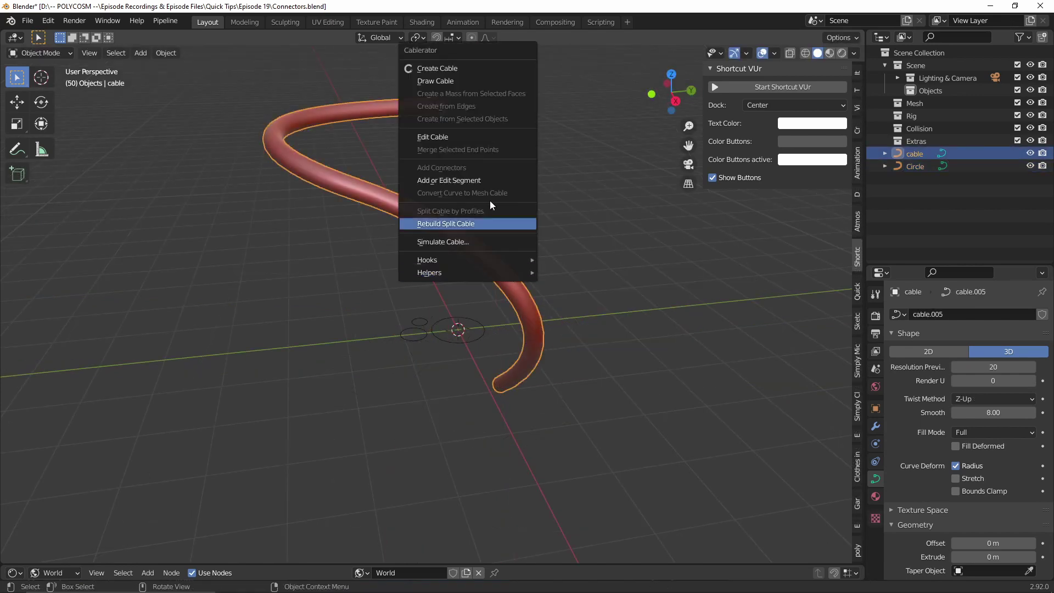
{"action": "left_click", "coordinate": [489, 138]}
{"action": "key", "text": "a"}
{"action": "left_click", "coordinate": [432, 335]}
Move and freely rotate a control point of the three-strand cable to reshape it.
{"action": "middle_click_drag", "start_coordinate": [434, 335], "coordinate": [681, 305]}
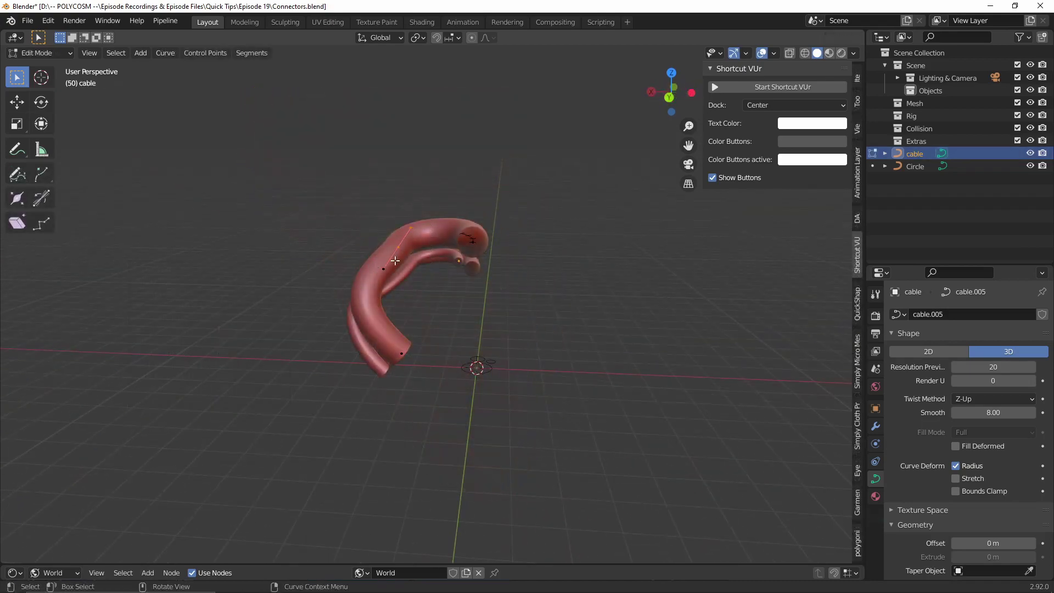
{"action": "key", "text": "r"}
{"action": "key", "text": "r"}
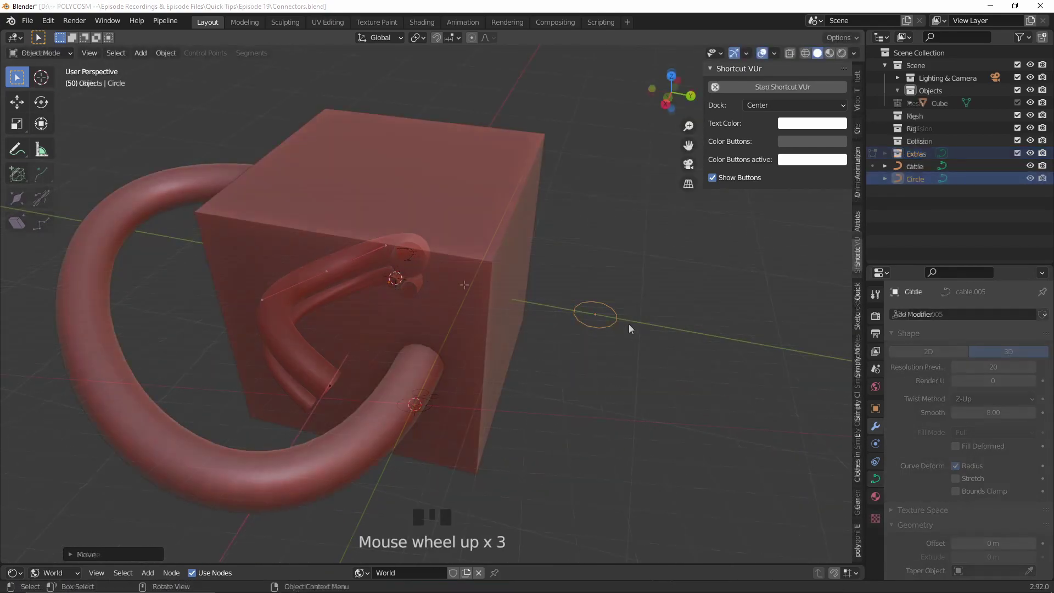
Create a Multi-Profile from the circle beside the cube with 6 clones and an offset of 0.389.
{"action": "mouse_move", "coordinate": [628, 324]}
{"action": "middle_mouse_down"}
{"action": "mouse_move", "coordinate": [639, 350]}
{"action": "mouse_move", "coordinate": [626, 331]}
{"action": "middle_mouse_up"}
{"action": "scroll", "coordinate": [640, 350], "scroll_direction": "down", "scroll_amount": 1}
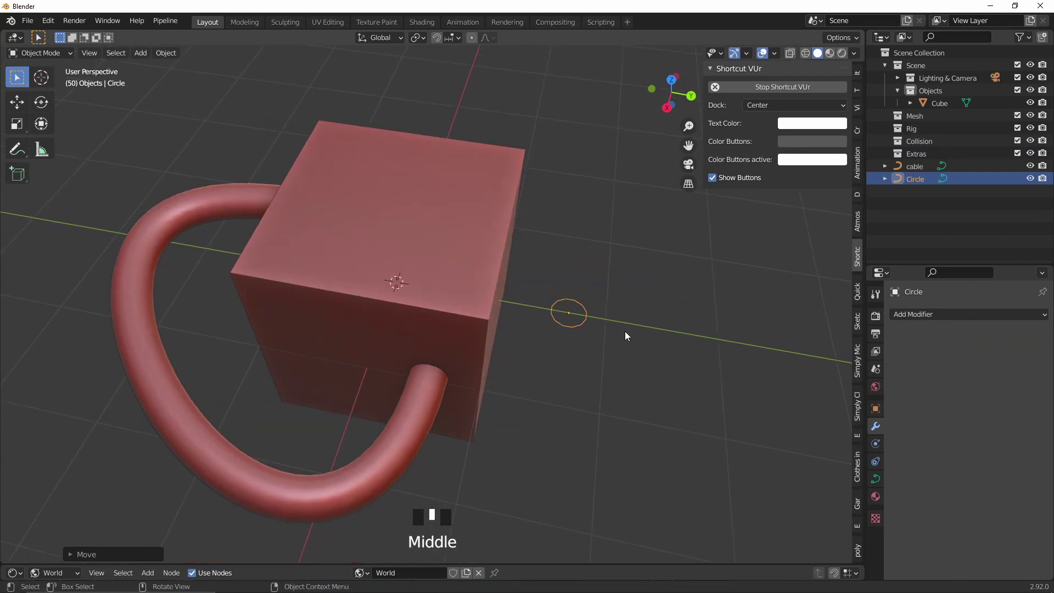
{"action": "key", "text": "shift+alt+c"}
{"action": "mouse_move", "coordinate": [626, 332]}
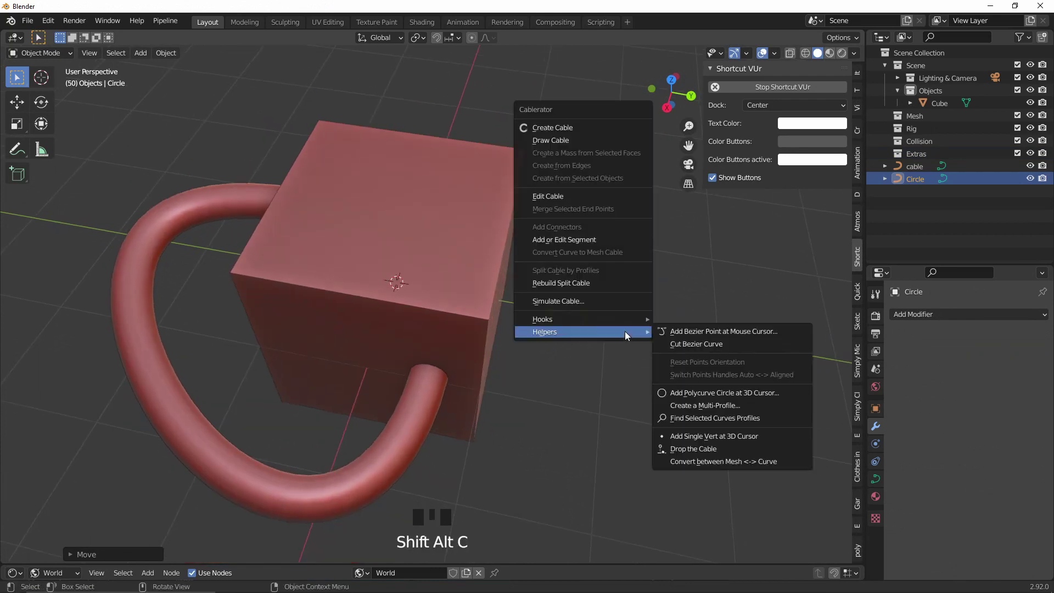
{"action": "left_click", "coordinate": [679, 410]}
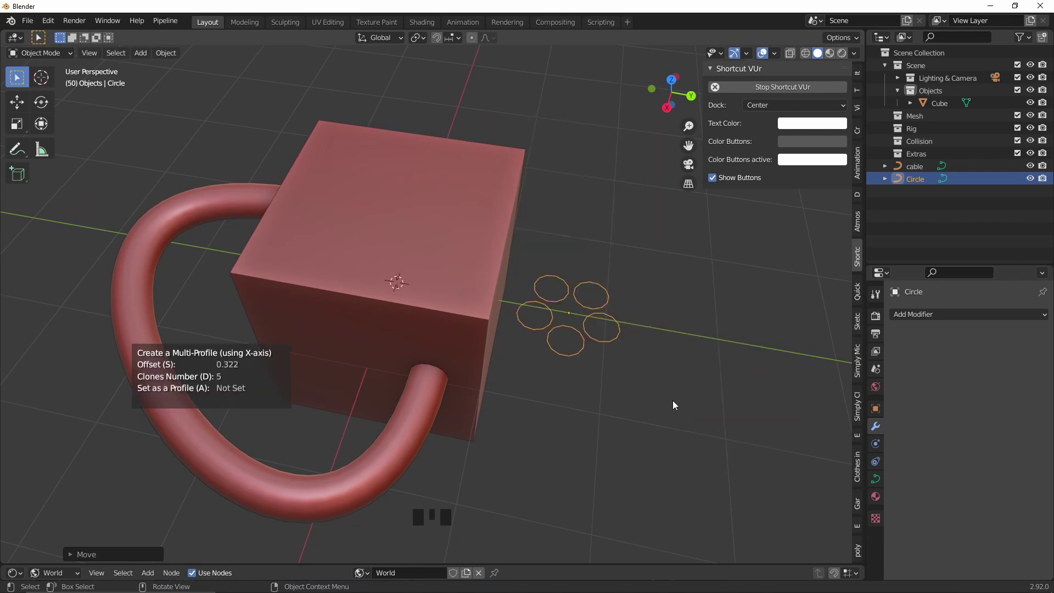
{"action": "scroll", "coordinate": [673, 388], "scroll_direction": "down", "scroll_amount": 1}
{"action": "scroll", "coordinate": [673, 387], "scroll_direction": "up", "scroll_amount": 2}
{"action": "key", "text": "s"}
{"action": "middle_click_drag", "start_coordinate": [701, 364], "coordinate": [590, 314]}
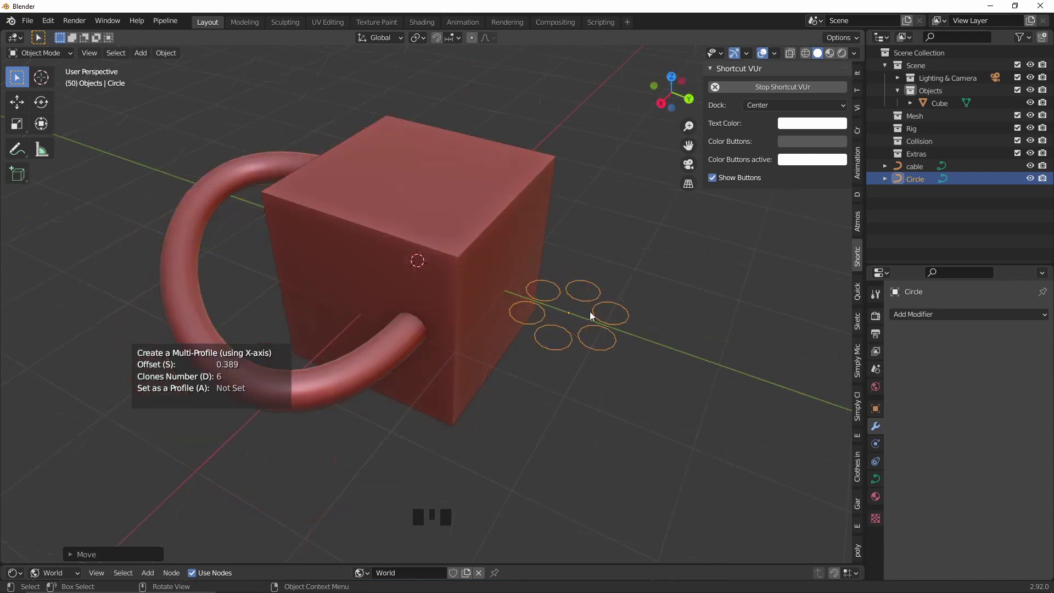
Set the six-circle multi-profile as the profile of the cable attached to the cube.
{"action": "left_click", "coordinate": [354, 368]}
{"action": "mouse_move", "coordinate": [365, 363]}
{"action": "middle_mouse_down"}
{"action": "mouse_move", "coordinate": [514, 341]}
{"action": "mouse_move", "coordinate": [433, 348]}
{"action": "mouse_move", "coordinate": [404, 370]}
{"action": "middle_mouse_up"}
{"action": "scroll", "coordinate": [417, 357], "scroll_direction": "down", "scroll_amount": 2}
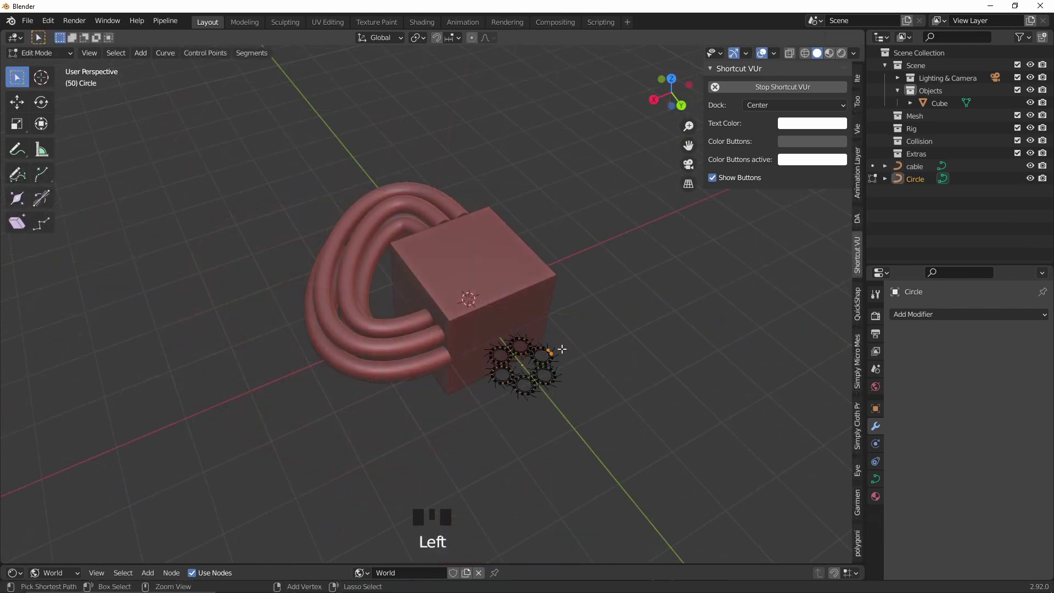
Scale individual circles of the multi-profile in Edit Mode to give the cable strands different thicknesses.
{"action": "key", "text": "ctrl+l"}
{"action": "key", "text": "s"}
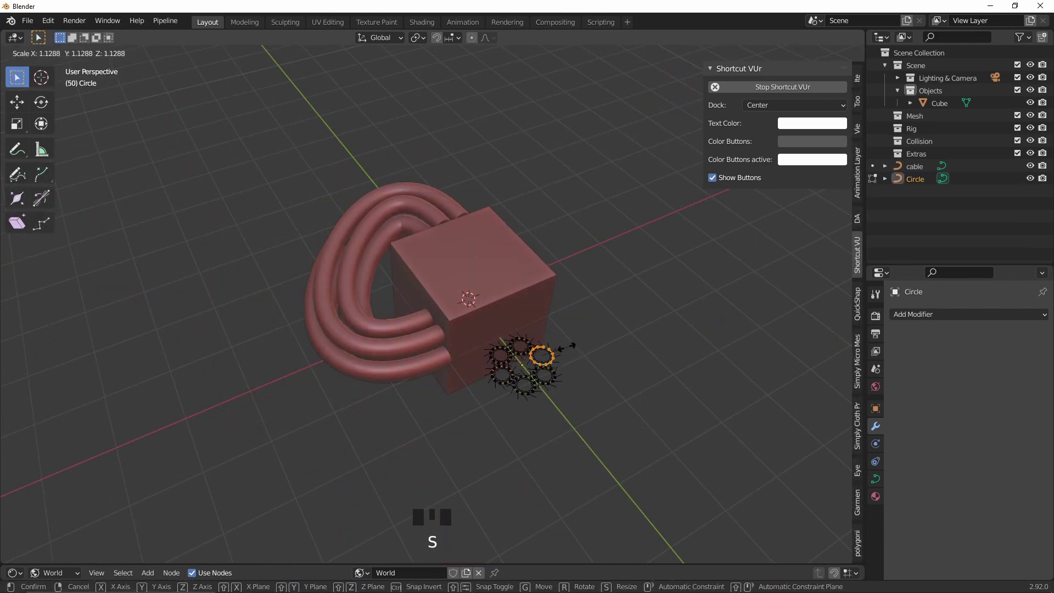
{"action": "left_click", "coordinate": [481, 382]}
{"action": "left_click", "coordinate": [481, 381]}
{"action": "key", "text": "ctrl+l"}
{"action": "key", "text": "s"}
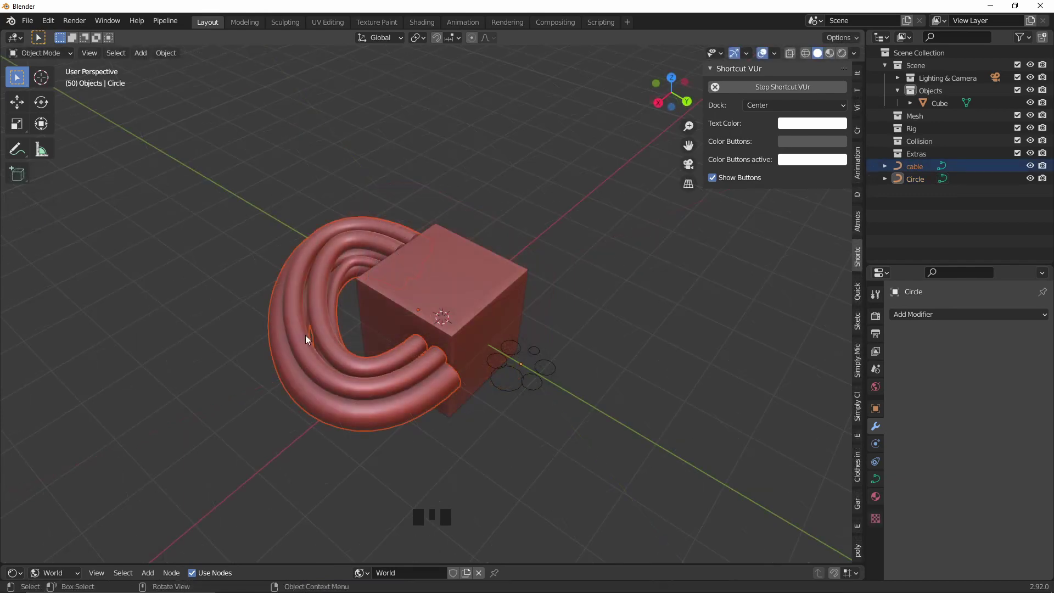
Split the multi-strand cable by its profiles and move the outermost strand's control point away from the others.
{"action": "left_click", "coordinate": [306, 335]}
{"action": "key", "text": "shift+alt+c"}
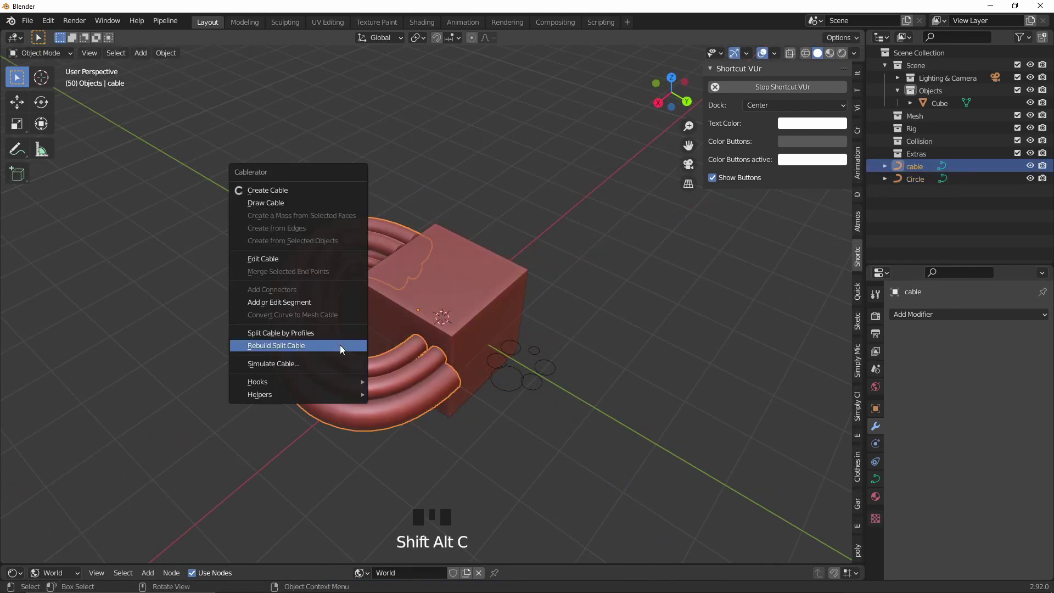
{"action": "left_click", "coordinate": [342, 334]}
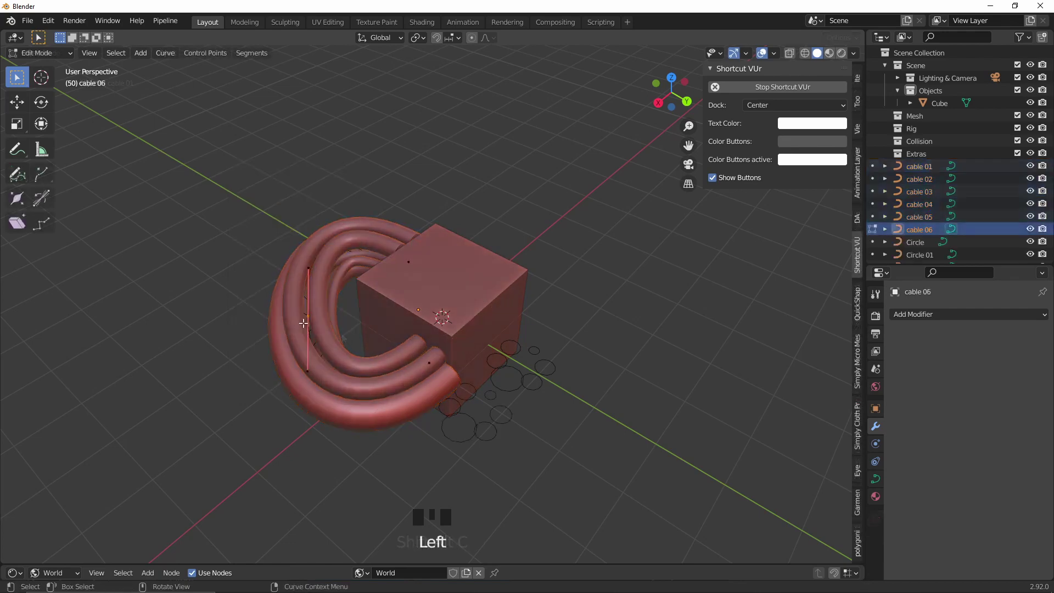
{"action": "key", "text": "g"}
{"action": "left_click", "coordinate": [294, 310]}
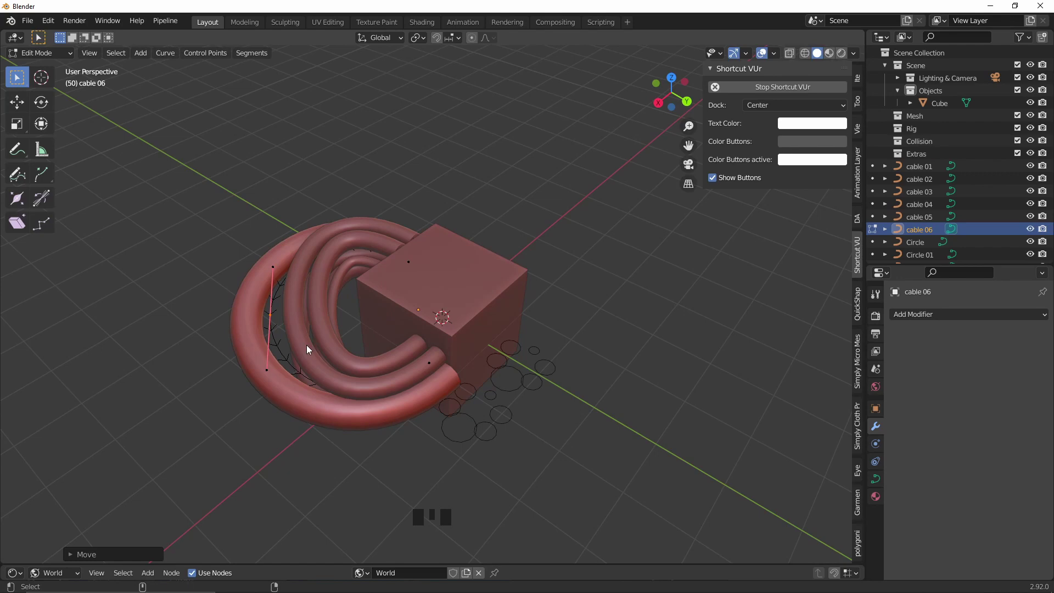
Add a Bezier point to the outermost split strand with the Add Bezier Point helper and pull it outward.
{"action": "key", "text": "shift+alt+c"}
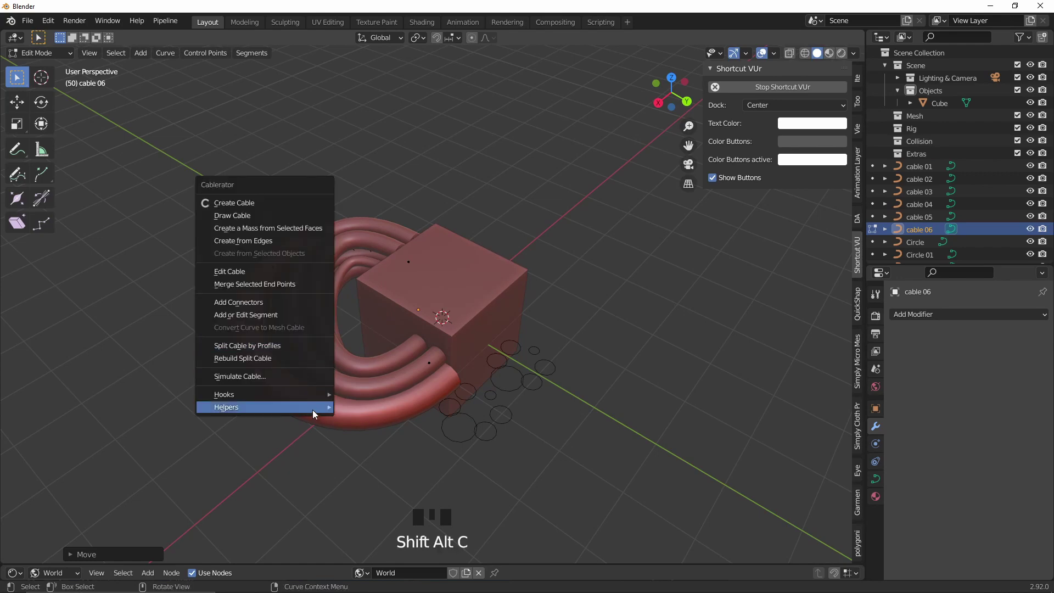
{"action": "mouse_move", "coordinate": [312, 409]}
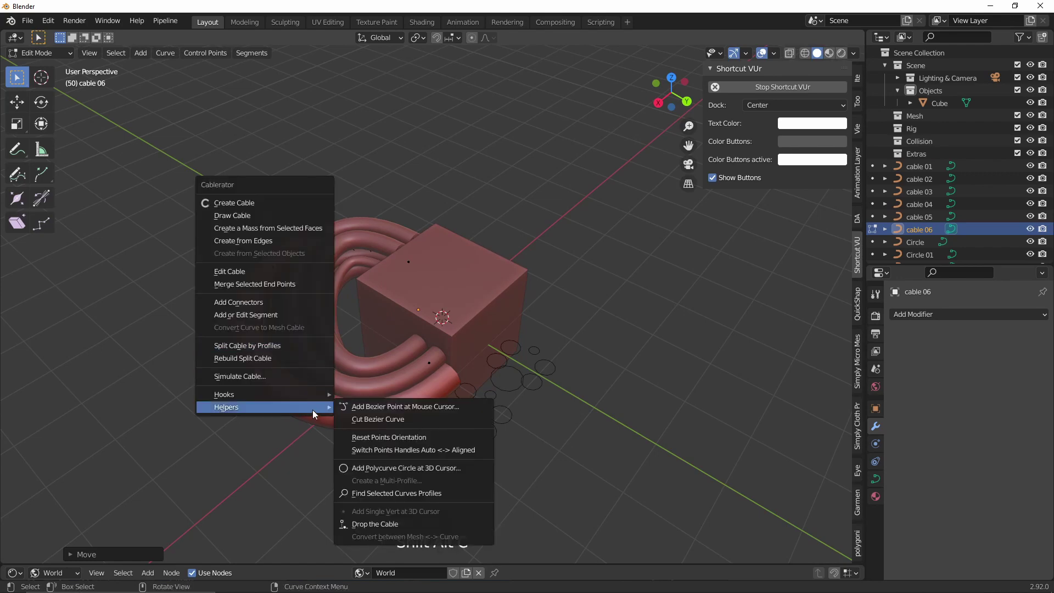
{"action": "left_click", "coordinate": [360, 407]}
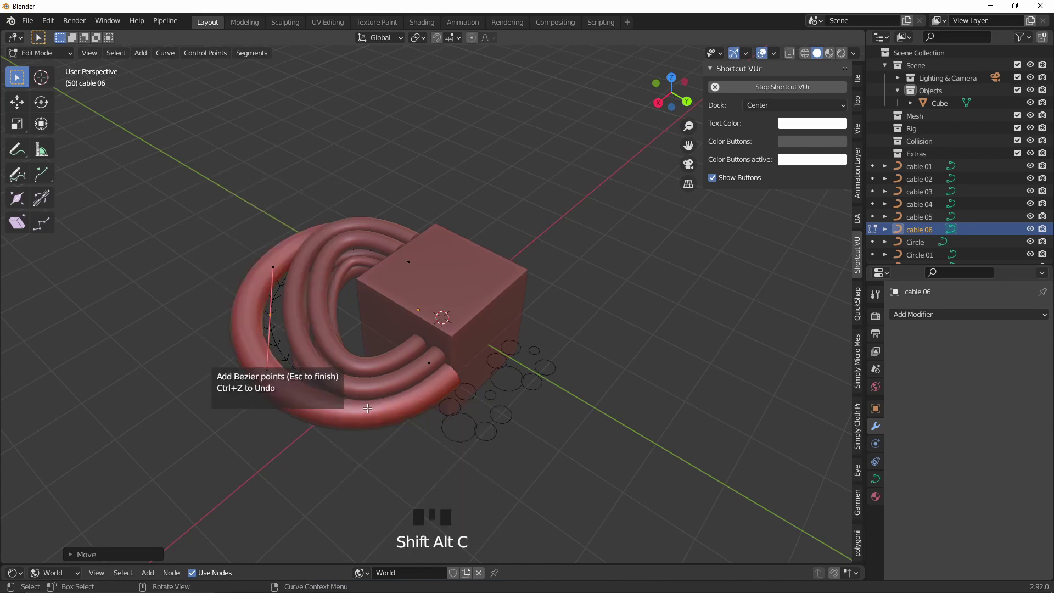
{"action": "left_click_drag", "start_coordinate": [273, 321], "coordinate": [139, 361]}
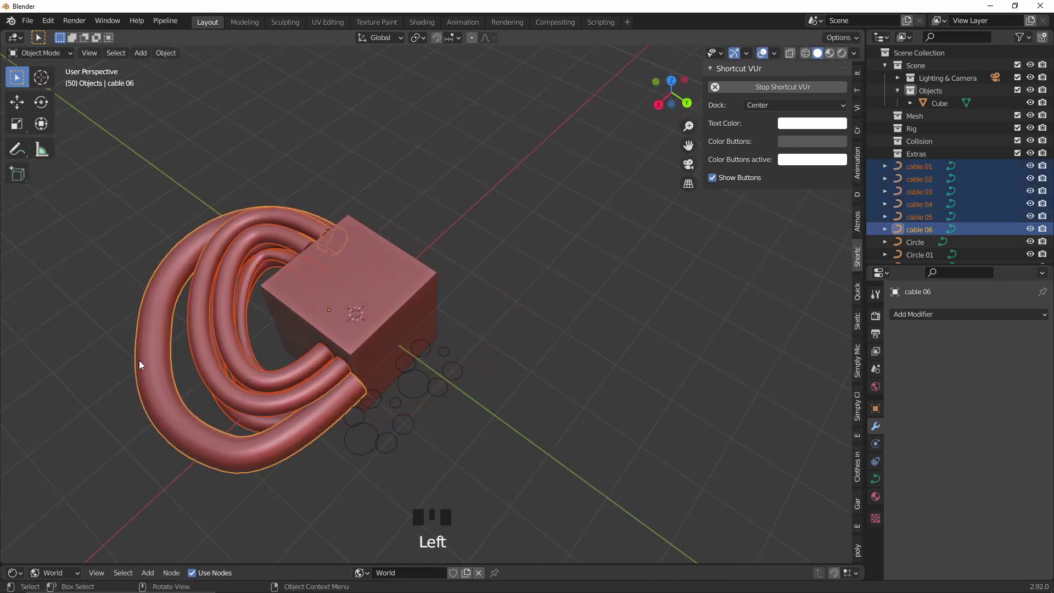
Rebuild the six selected split strands into one cable with Rebuild Split Cable.
{"action": "key", "text": "shift+alt+c"}
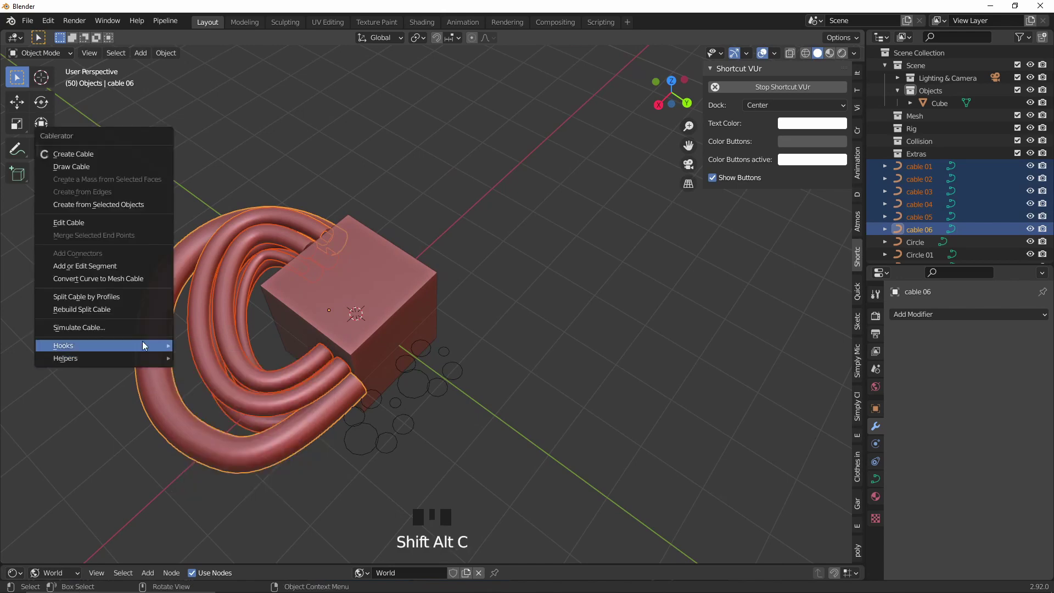
{"action": "left_click", "coordinate": [127, 309]}
{"action": "middle_click_drag", "start_coordinate": [129, 313], "coordinate": [612, 311]}
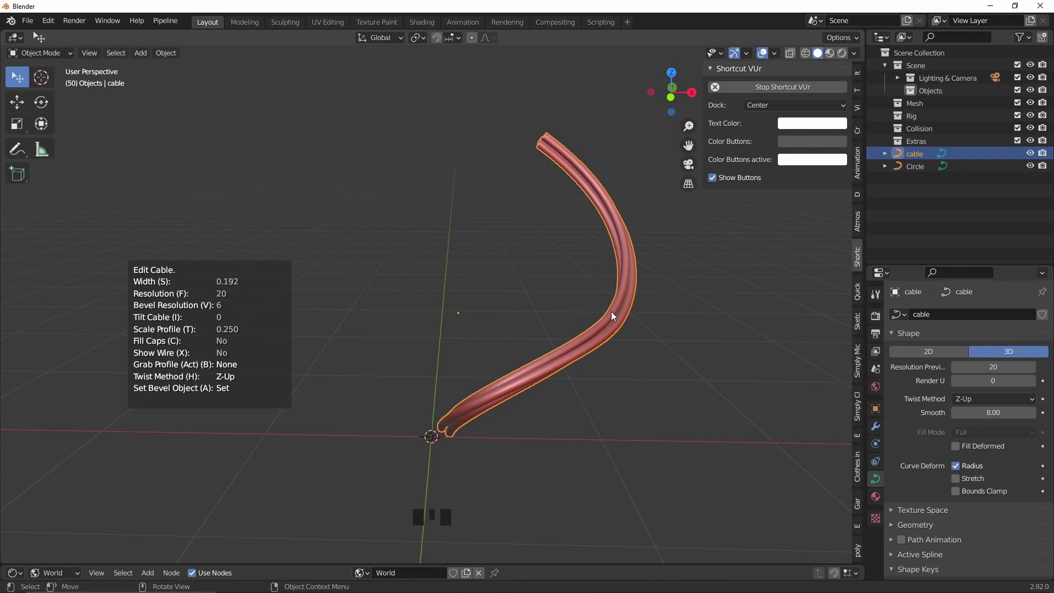
Twist the profiled cable into a rope by setting its tilt to 3455 and its resolution to 47.
{"action": "key", "text": "i"}
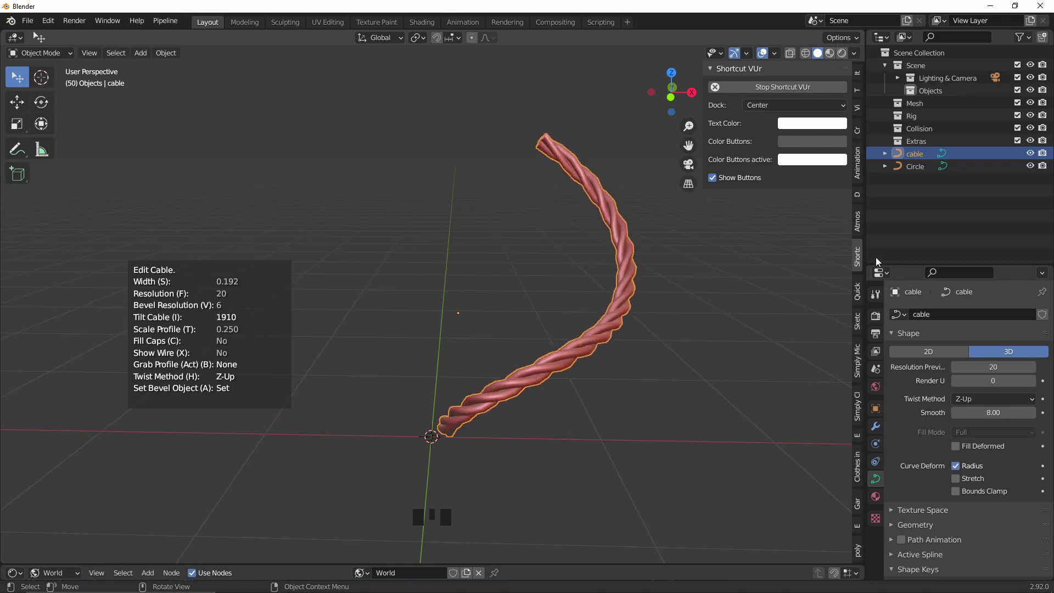
{"action": "key", "text": "f"}
{"action": "scroll", "coordinate": [815, 259], "scroll_direction": "up", "scroll_amount": 10}
{"action": "scroll", "coordinate": [815, 259], "scroll_direction": "up", "scroll_amount": 17}
{"action": "middle_click_drag", "start_coordinate": [815, 260], "coordinate": [724, 285]}
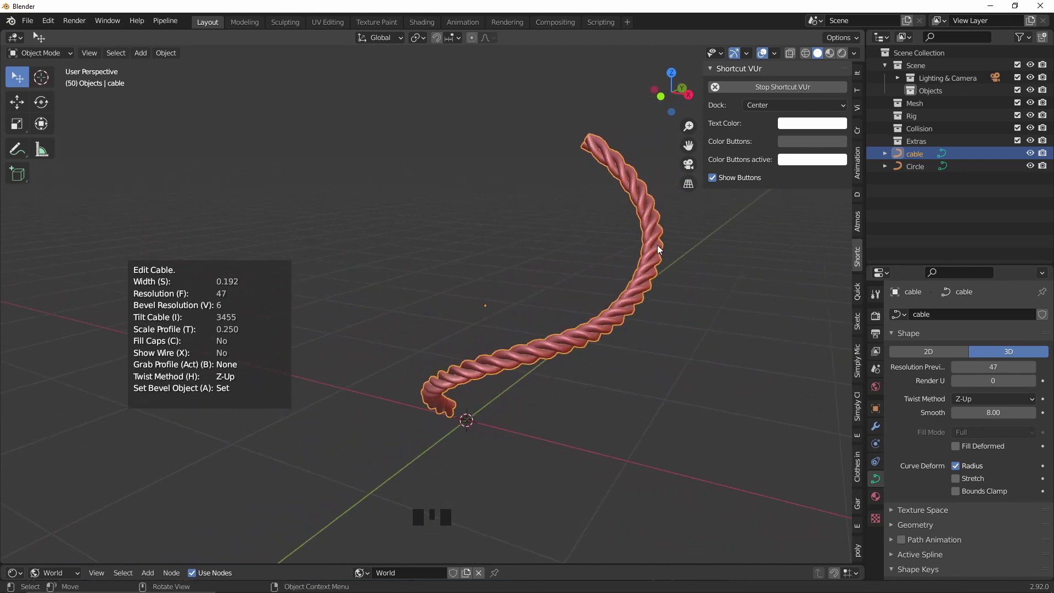
{"action": "left_click", "coordinate": [652, 213]}
Try moving, scaling and trackball-rotating the middle control point of the twisted cable in Edit Mode.
{"action": "key", "text": "Tab"}
{"action": "left_click", "coordinate": [569, 347]}
{"action": "key", "text": "g"}
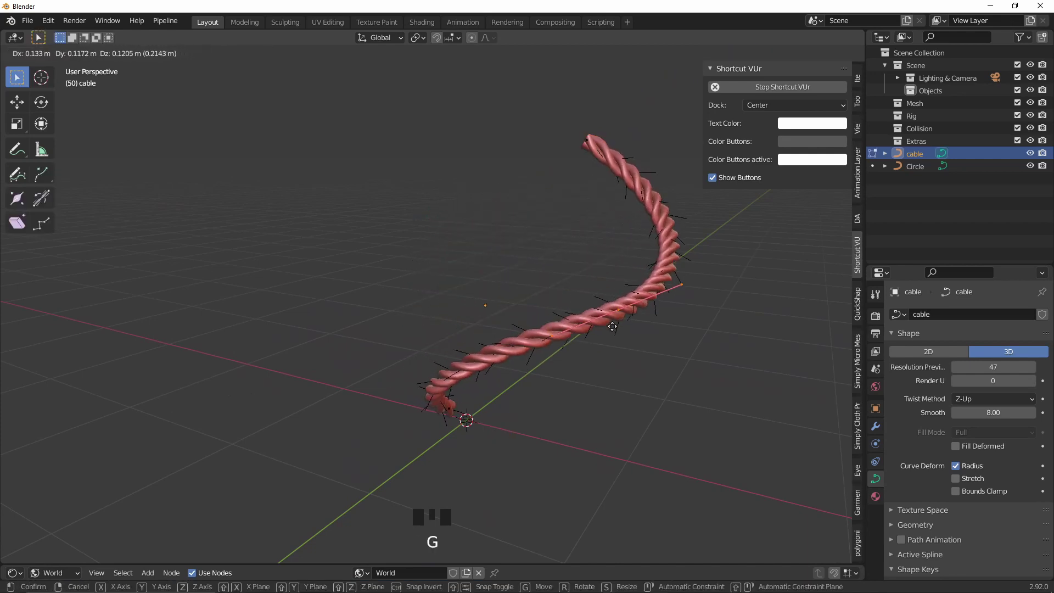
{"action": "key", "text": "s"}
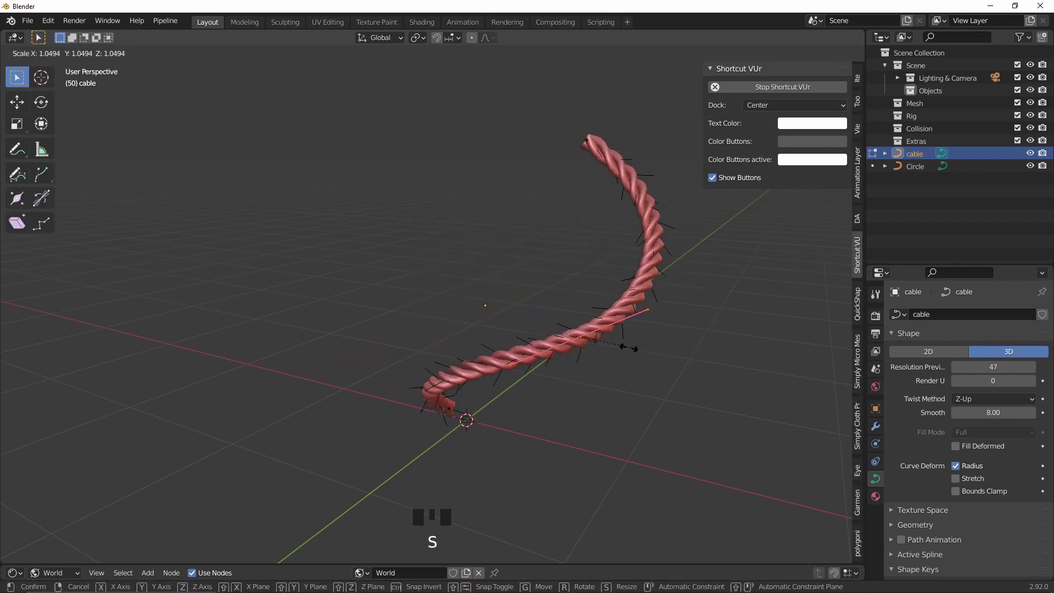
{"action": "left_click", "coordinate": [598, 354]}
{"action": "key", "text": "r"}
{"action": "key", "text": "r"}
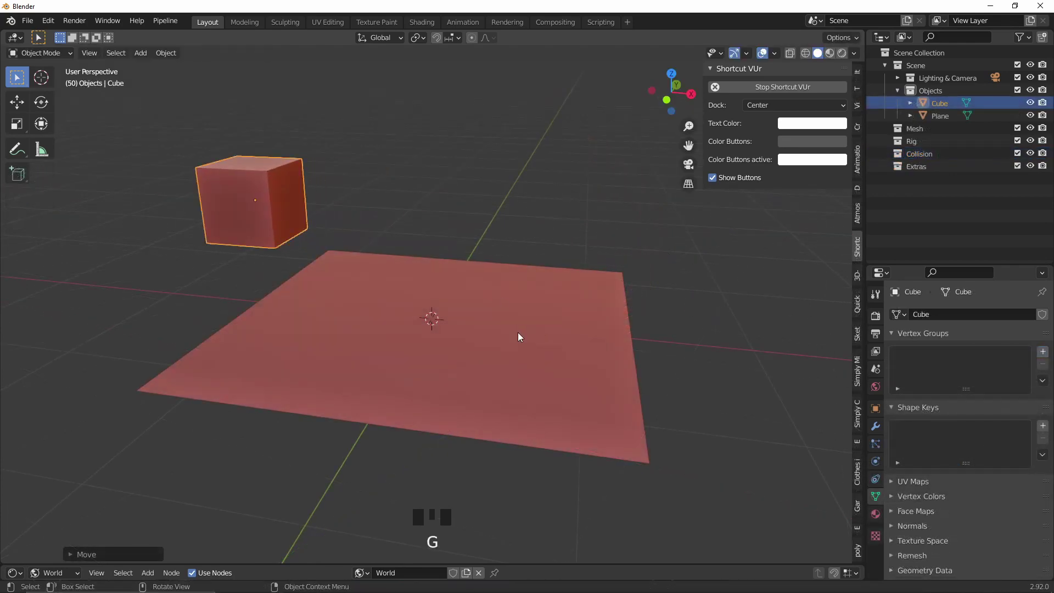
Duplicate the cube along global X to the opposite side of the plane.
{"action": "key", "text": "shift+d"}
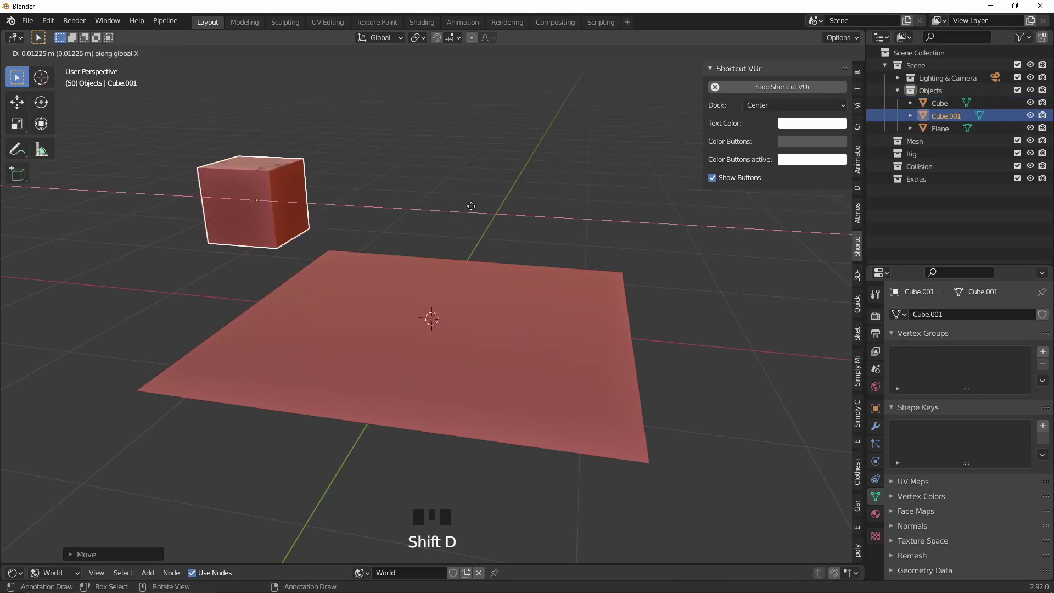
{"action": "left_click", "coordinate": [68, 273]}
{"action": "middle_click_drag", "start_coordinate": [527, 257], "coordinate": [557, 248]}
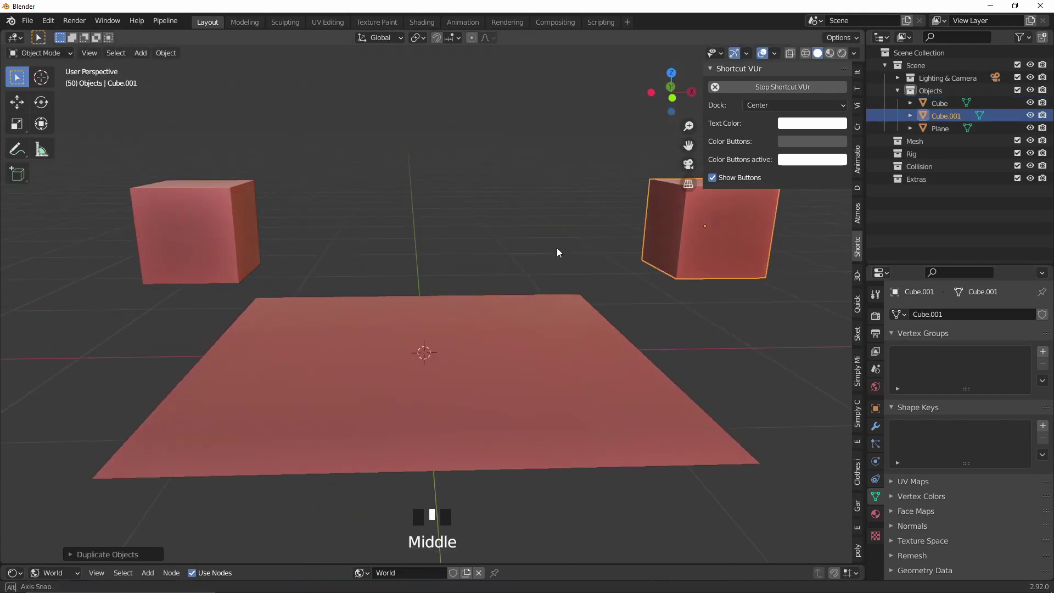
Create a cable from the two selected cubes with a width of 0.100 and a tension of 2.834.
{"action": "left_click", "coordinate": [239, 249], "text": "shift"}
{"action": "key", "text": "shift+alt+c"}
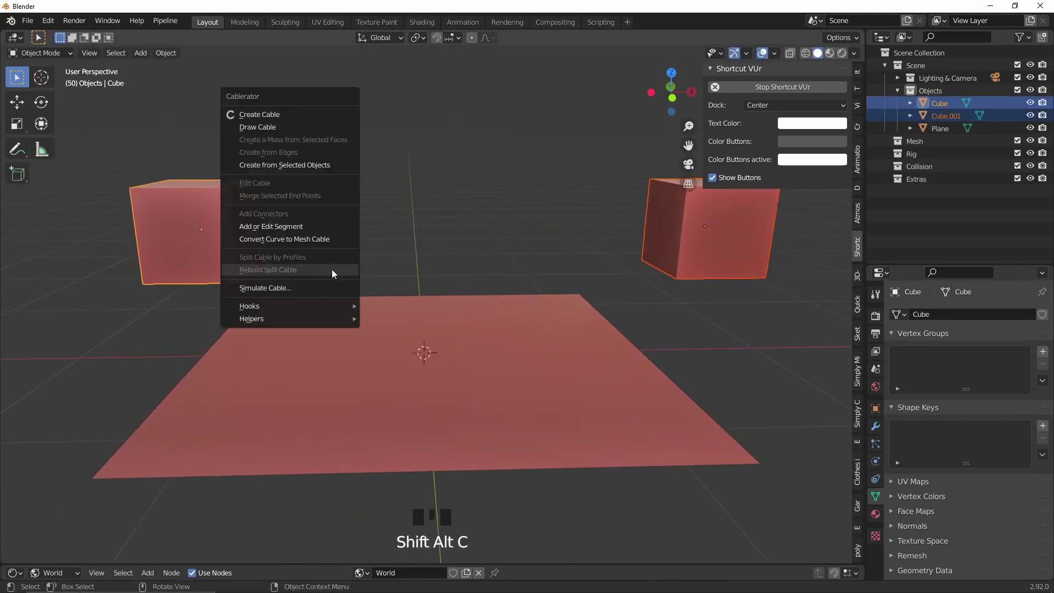
{"action": "left_click", "coordinate": [312, 166]}
{"action": "scroll", "coordinate": [309, 168], "scroll_direction": "down", "scroll_amount": 3}
{"action": "scroll", "coordinate": [308, 168], "scroll_direction": "down", "scroll_amount": 1}
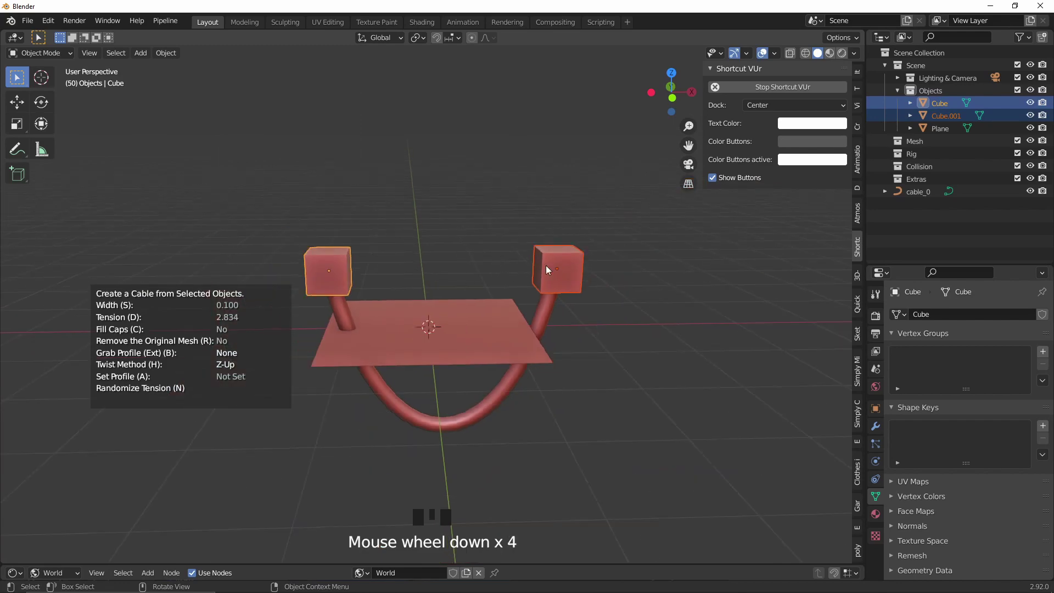
{"action": "left_click", "coordinate": [548, 300]}
Select the hanging cable together with both cubes and move them up above the plane.
{"action": "left_click", "coordinate": [548, 304]}
{"action": "left_click", "coordinate": [549, 277], "text": "shift"}
{"action": "left_click", "coordinate": [334, 258], "text": "shift"}
{"action": "key", "text": "g"}
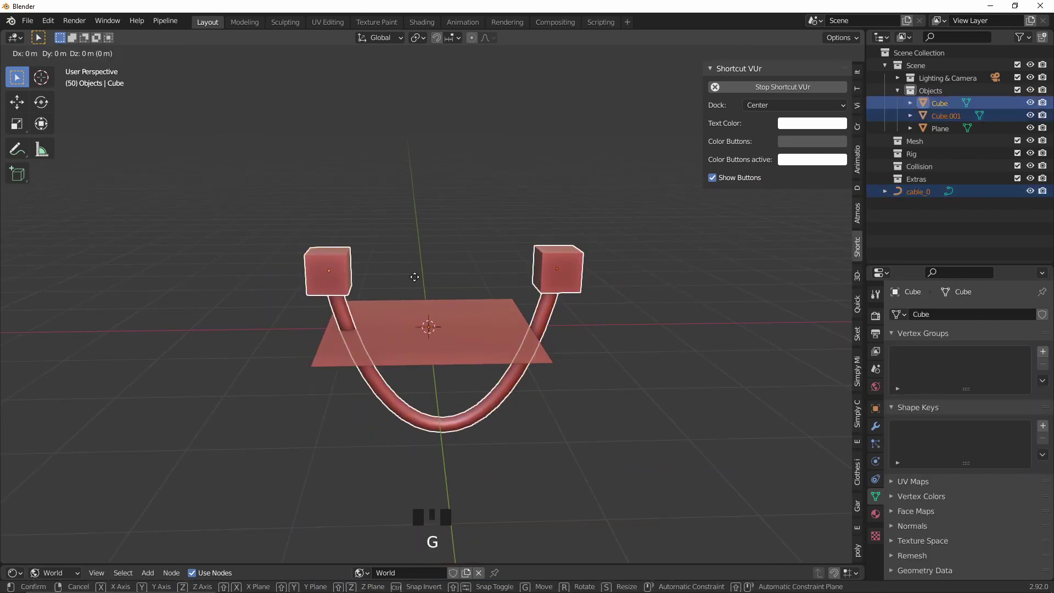
{"action": "left_click", "coordinate": [444, 105]}
{"action": "middle_click_drag", "start_coordinate": [443, 105], "coordinate": [496, 220], "text": "shift"}
Select both end points of the hanging cable in Edit Mode and scale them with the pivot set to Individual Origins.
{"action": "left_click", "coordinate": [438, 333]}
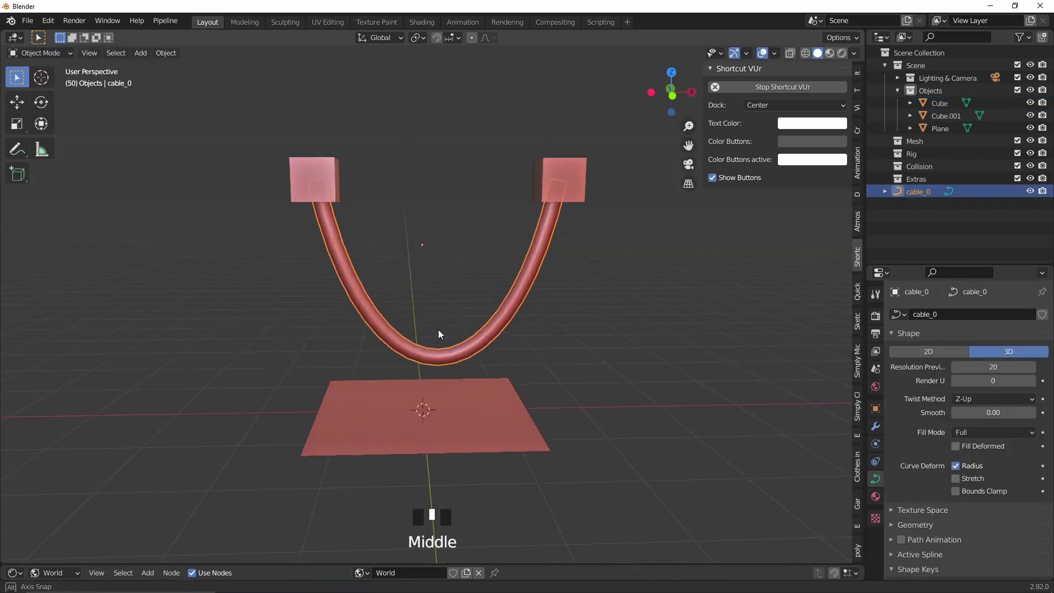
{"action": "middle_click_drag", "start_coordinate": [439, 332], "coordinate": [463, 324]}
{"action": "key", "text": "Tab"}
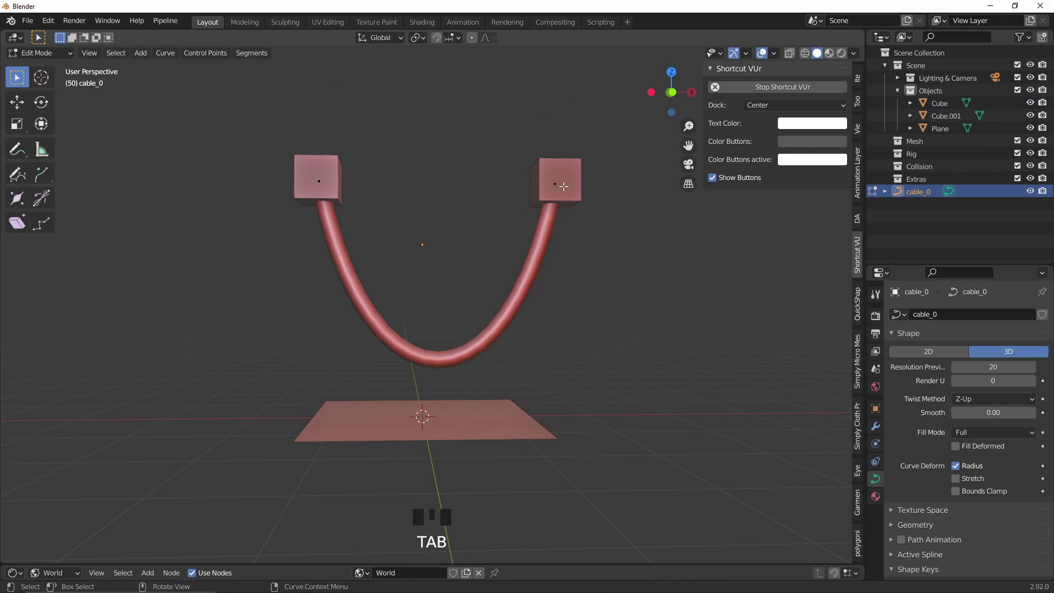
{"action": "middle_click_drag", "start_coordinate": [563, 186], "coordinate": [543, 178]}
{"action": "left_click", "coordinate": [330, 187], "text": "shift"}
{"action": "left_click", "coordinate": [417, 37]}
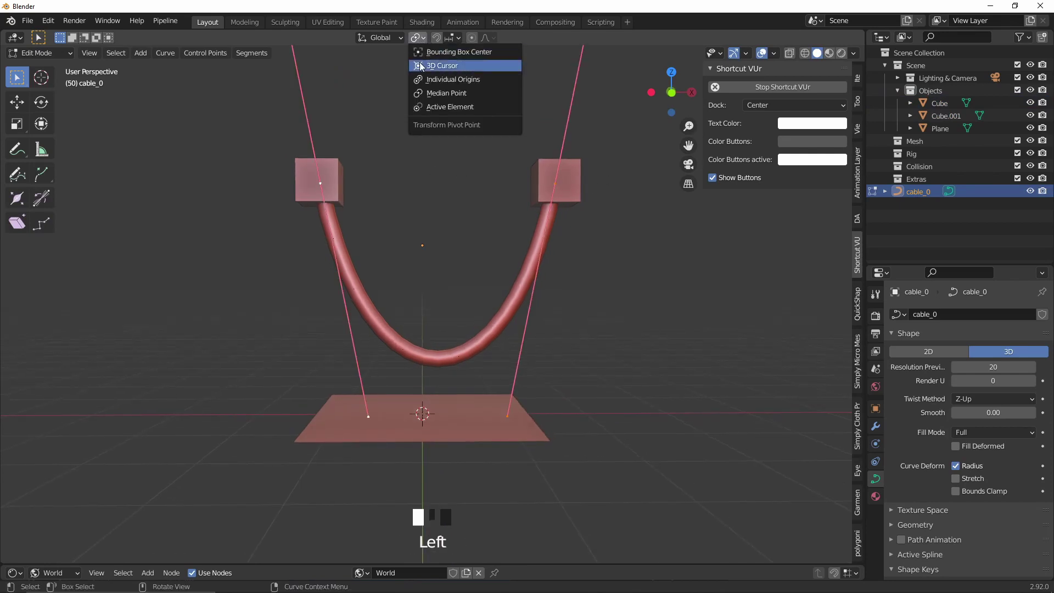
{"action": "left_click", "coordinate": [434, 79]}
{"action": "key", "text": "s"}
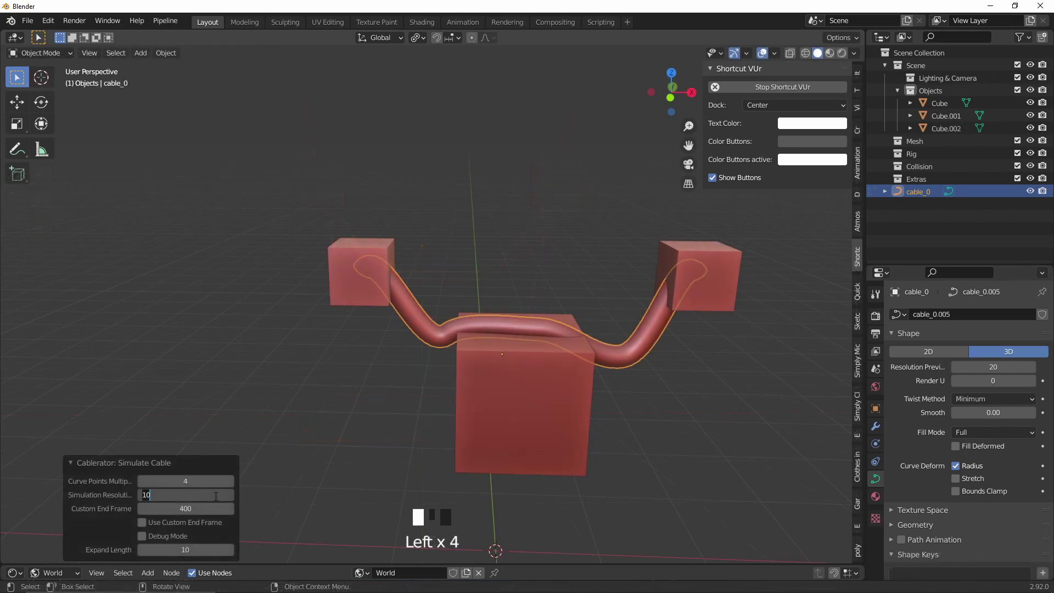
Set the cable simulation's resolution to 16 and its Expand Length to 9.
{"action": "key", "text": "Return"}
{"action": "middle_click_drag", "start_coordinate": [542, 389], "coordinate": [693, 374]}
{"action": "left_click", "coordinate": [141, 549]}
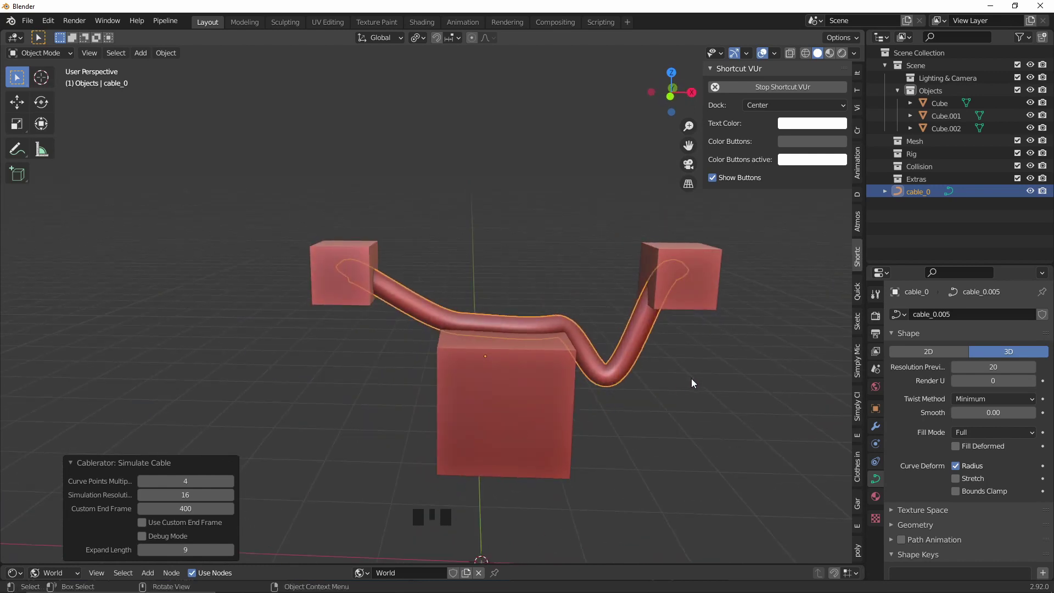
Hide the cubes and their cable, and draw an S-shaped cable freehand on the plane's surface with Draw Cable.
{"action": "key", "text": "h"}
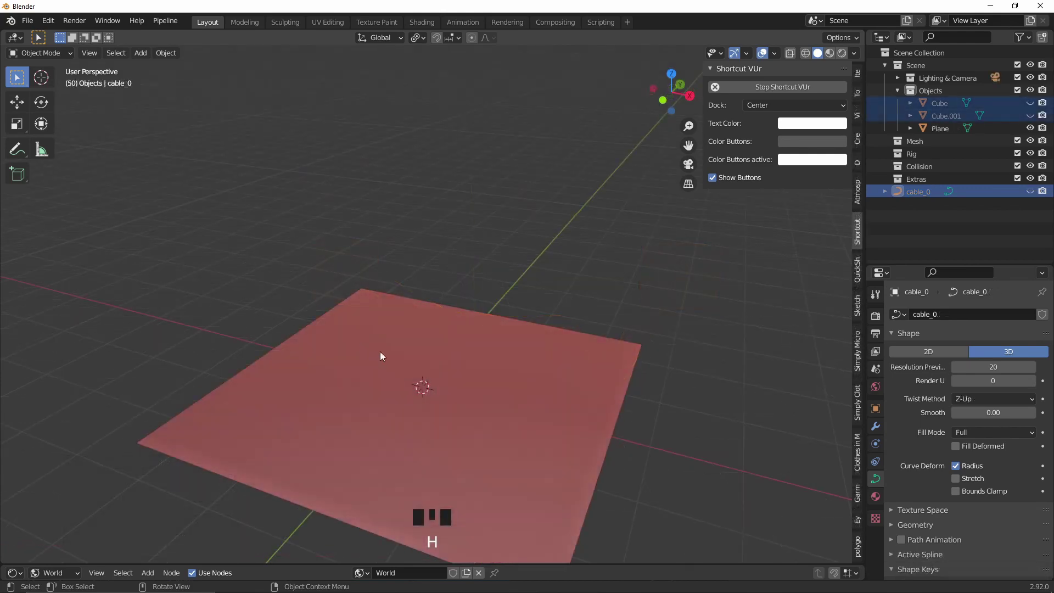
{"action": "middle_click_drag", "start_coordinate": [380, 351], "coordinate": [378, 361]}
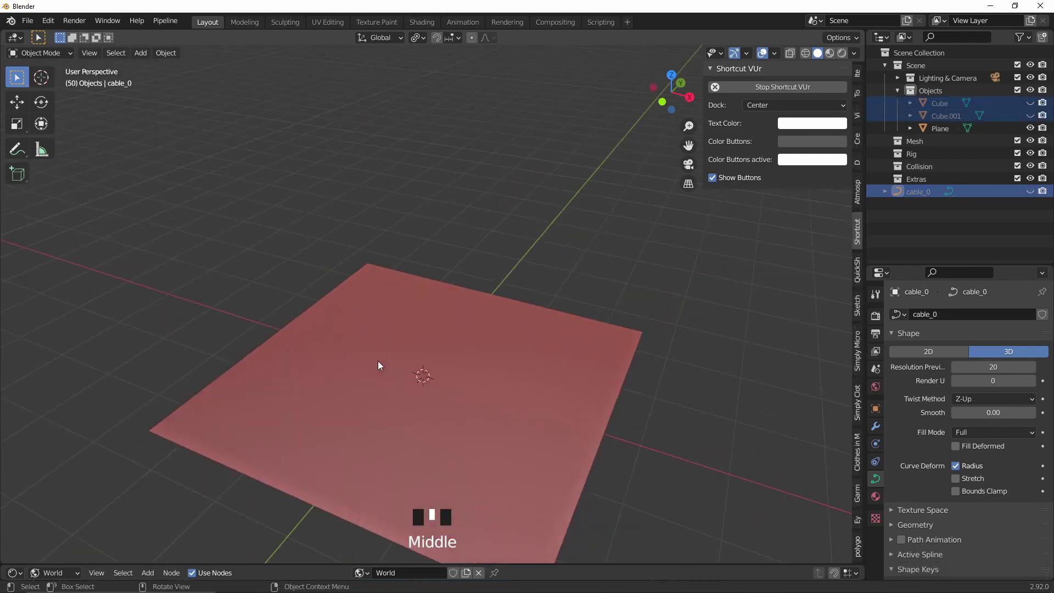
{"action": "key", "text": "shift+alt+c"}
{"action": "left_click", "coordinate": [351, 325]}
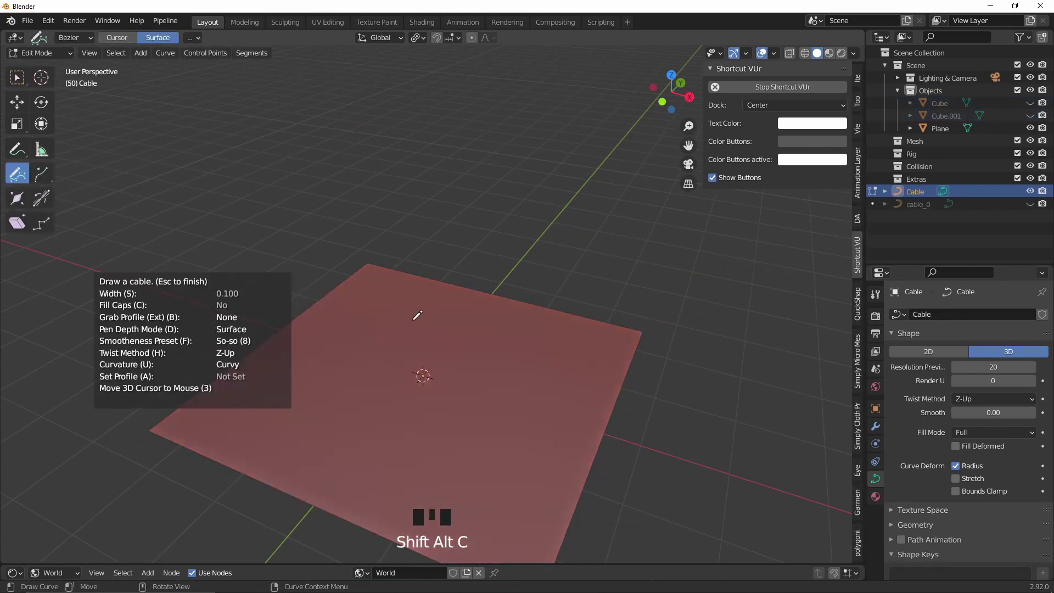
{"action": "mouse_move", "coordinate": [415, 314]}
{"action": "left_mouse_down"}
{"action": "mouse_move", "coordinate": [338, 365]}
{"action": "mouse_move", "coordinate": [483, 450]}
{"action": "left_mouse_up"}
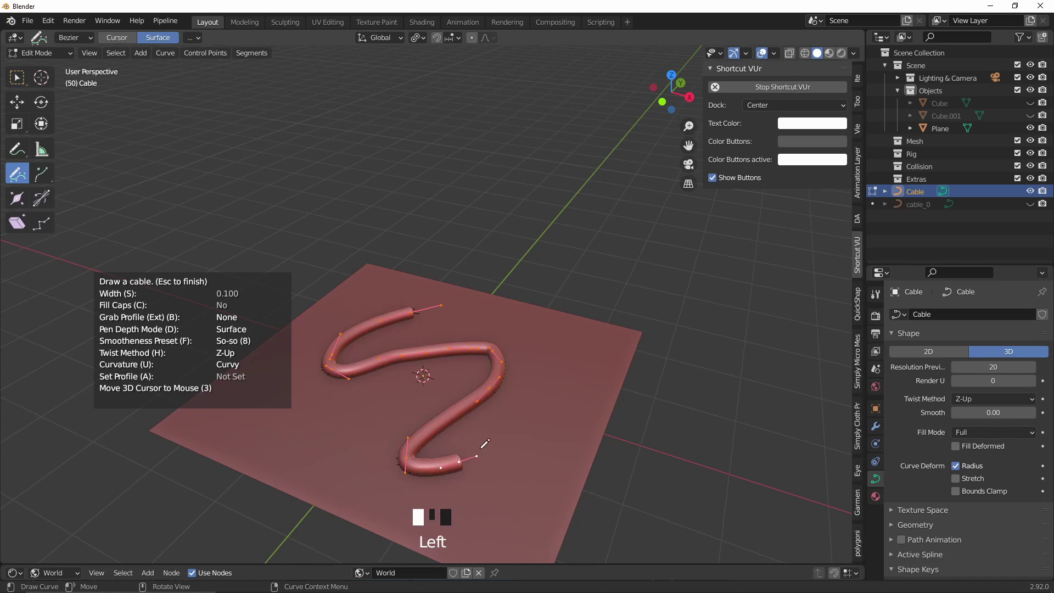
{"action": "key", "text": "Escape"}
Raise the drawn cable along Z above the plane and tilt it with a trackball rotation.
{"action": "key", "text": "g"}
{"action": "key", "text": "z"}
{"action": "left_click", "coordinate": [515, 215]}
{"action": "key", "text": "r"}
{"action": "key", "text": "r"}
{"action": "left_click", "coordinate": [524, 180]}
{"action": "middle_click_drag", "start_coordinate": [524, 180], "coordinate": [505, 196]}
Drop the whole raised cable onto the plane with the Drop the Cable helper.
{"action": "key", "text": "shift+alt+c"}
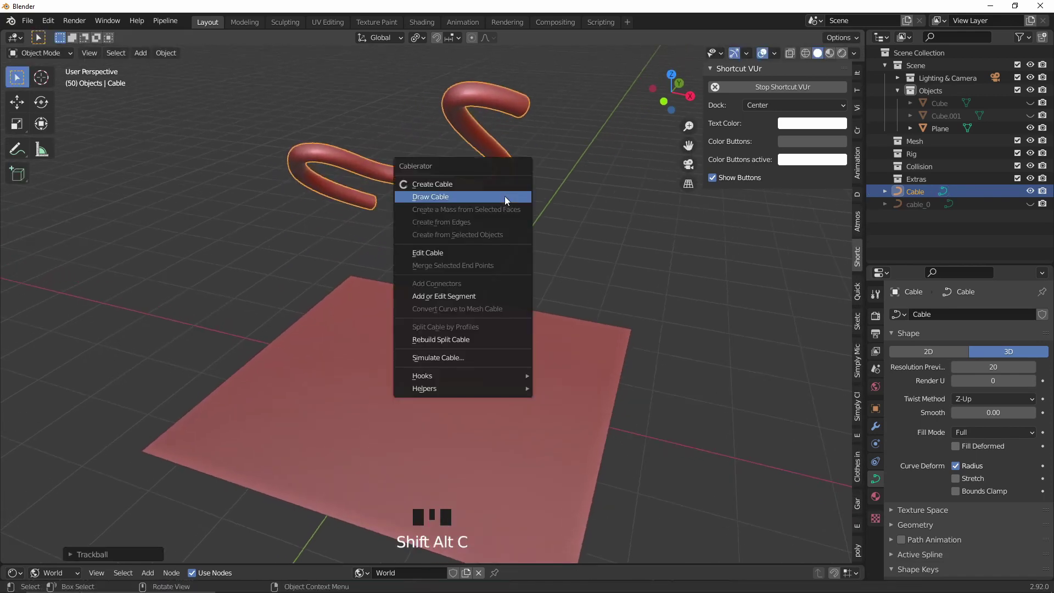
{"action": "mouse_move", "coordinate": [456, 393]}
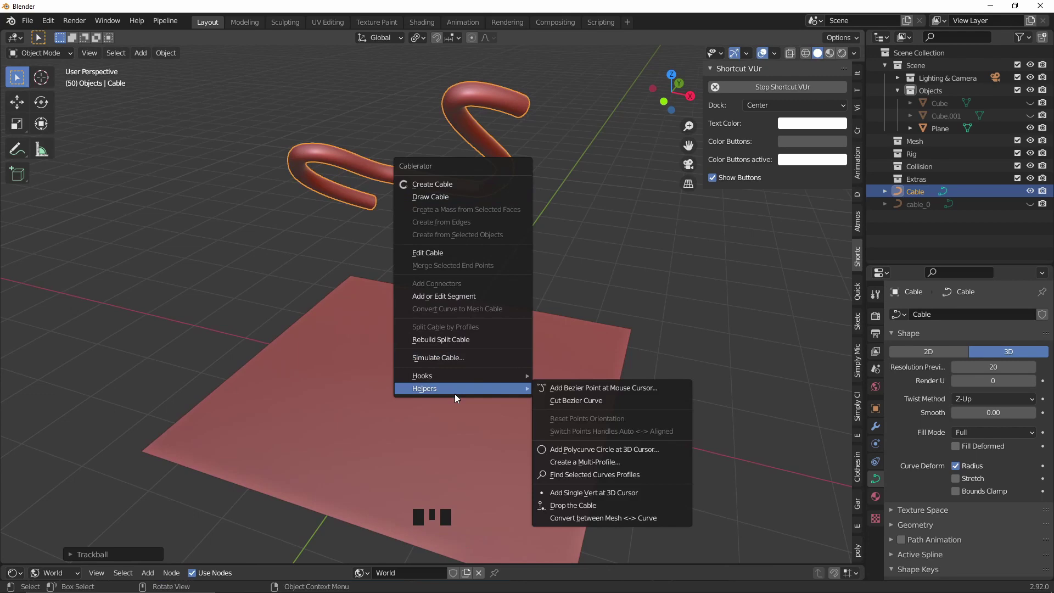
{"action": "left_click", "coordinate": [592, 505]}
{"action": "middle_click_drag", "start_coordinate": [586, 495], "coordinate": [573, 413]}
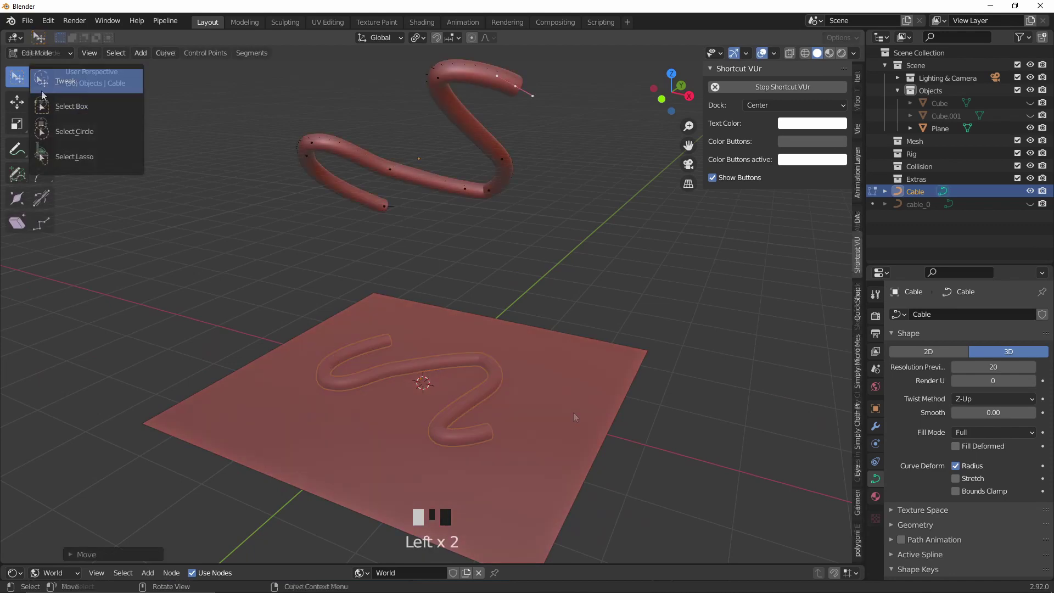
Undo the drop, select only the end and middle control points in Edit Mode and drop them onto the plane.
{"action": "left_click", "coordinate": [54, 106]}
{"action": "left_click_drag", "start_coordinate": [535, 64], "coordinate": [486, 106]}
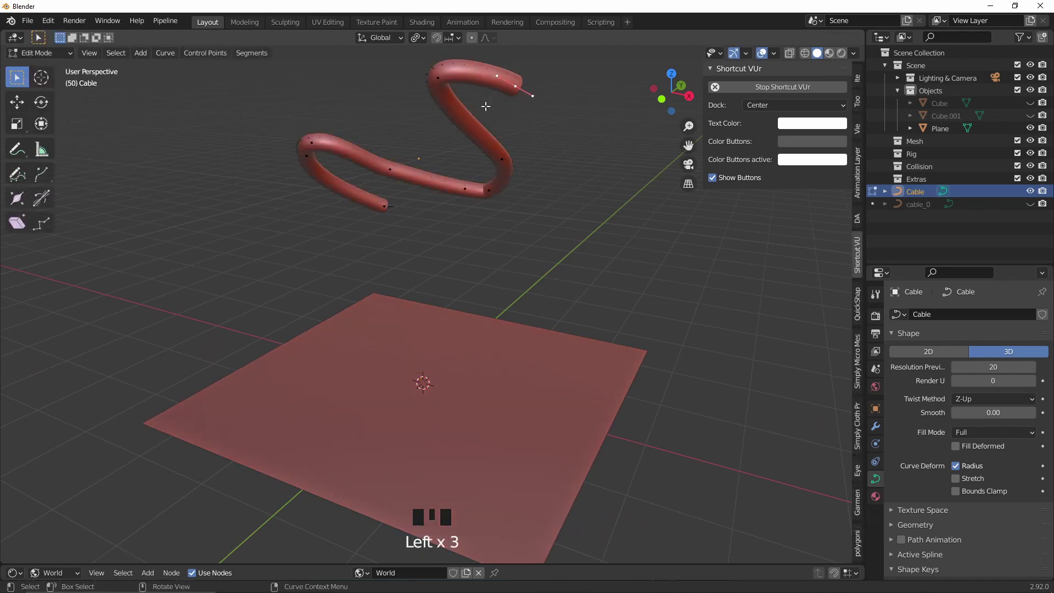
{"action": "left_click_drag", "start_coordinate": [468, 185], "coordinate": [434, 216], "text": "shift"}
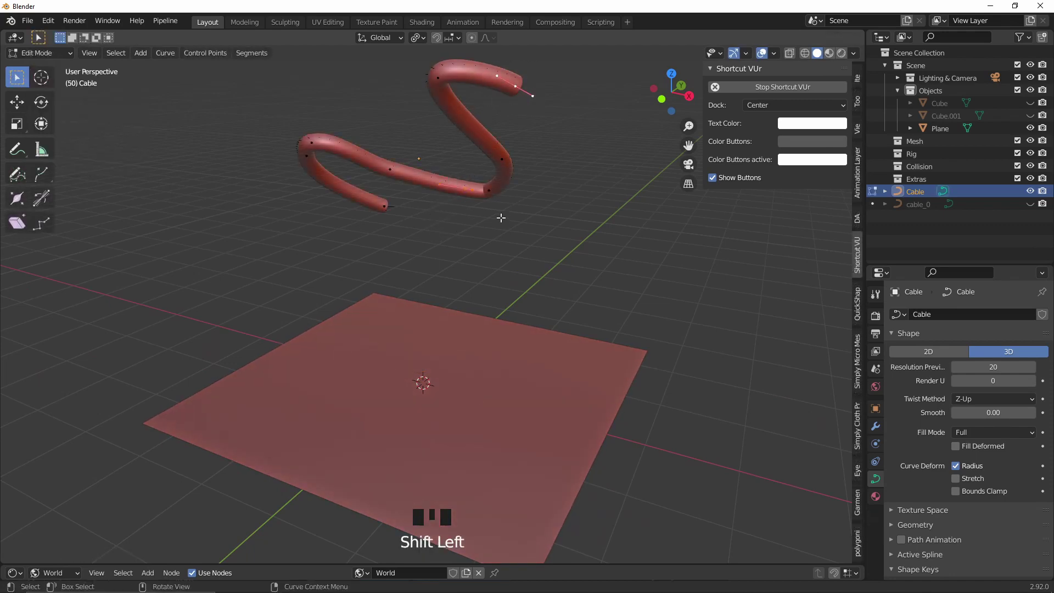
{"action": "key", "text": "shift+alt+c"}
{"action": "mouse_move", "coordinate": [472, 238]}
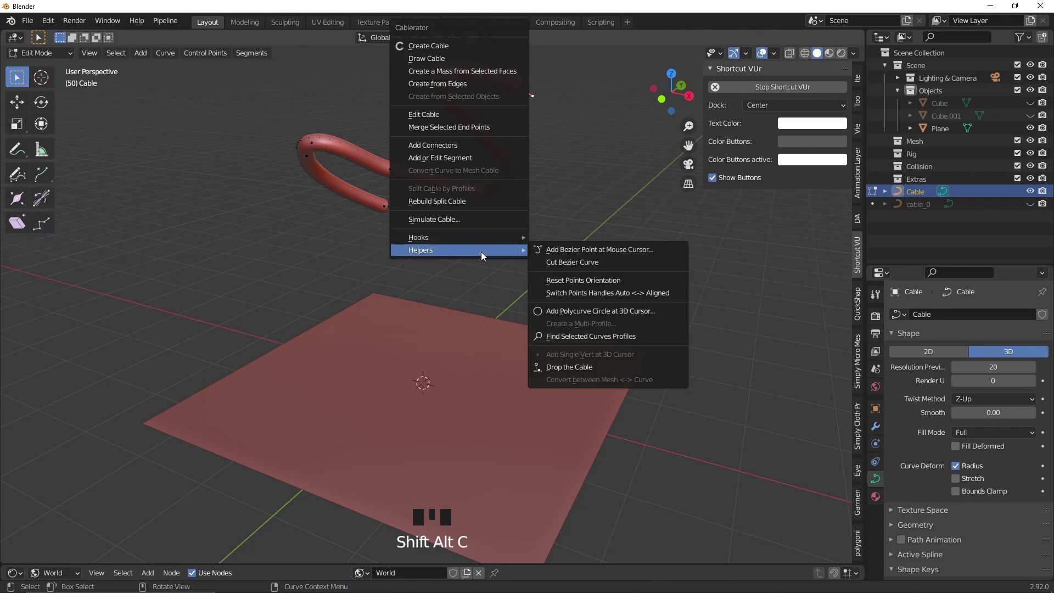
{"action": "left_click", "coordinate": [563, 364]}
{"action": "middle_click_drag", "start_coordinate": [563, 365], "coordinate": [453, 348]}
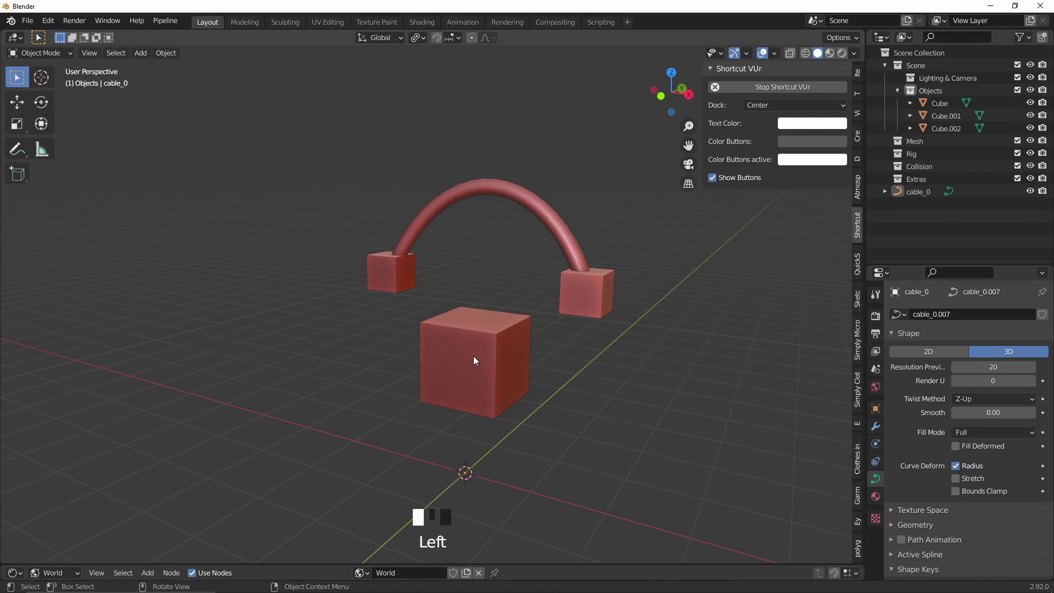
Select the large cube together with the arched cable and, in Edit Mode, select the cable's two end points.
{"action": "left_click", "coordinate": [474, 360]}
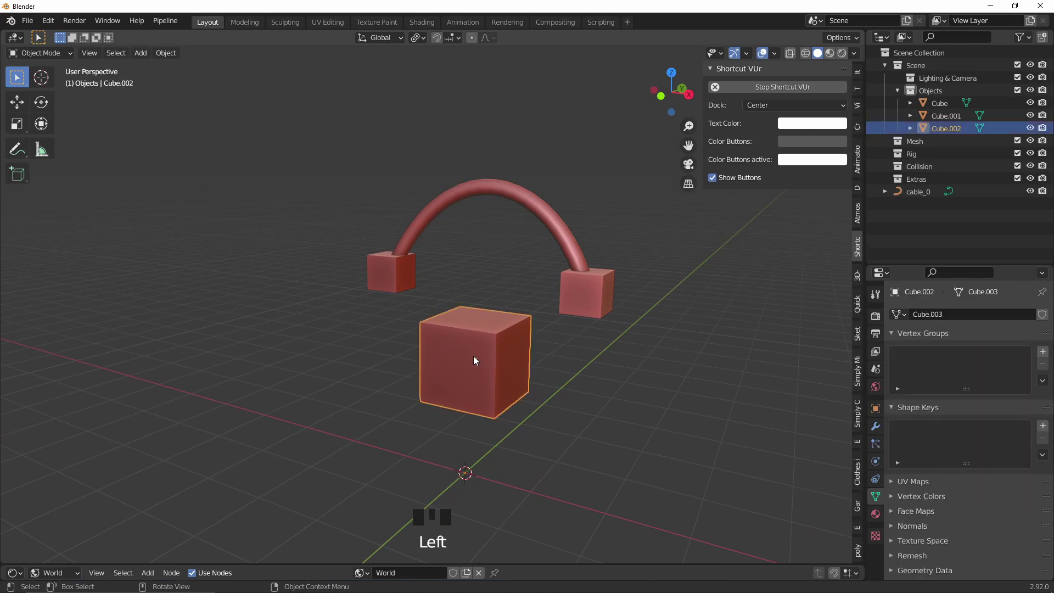
{"action": "left_click", "coordinate": [529, 204], "text": "shift"}
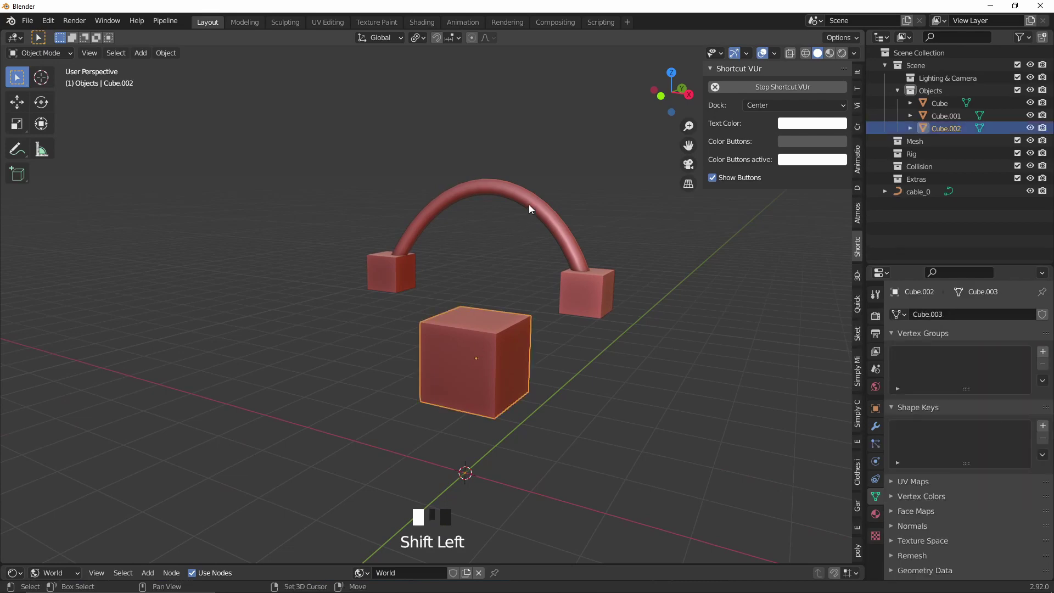
{"action": "key", "text": "Tab"}
{"action": "left_click", "coordinate": [383, 274]}
{"action": "left_click", "coordinate": [591, 286], "text": "shift"}
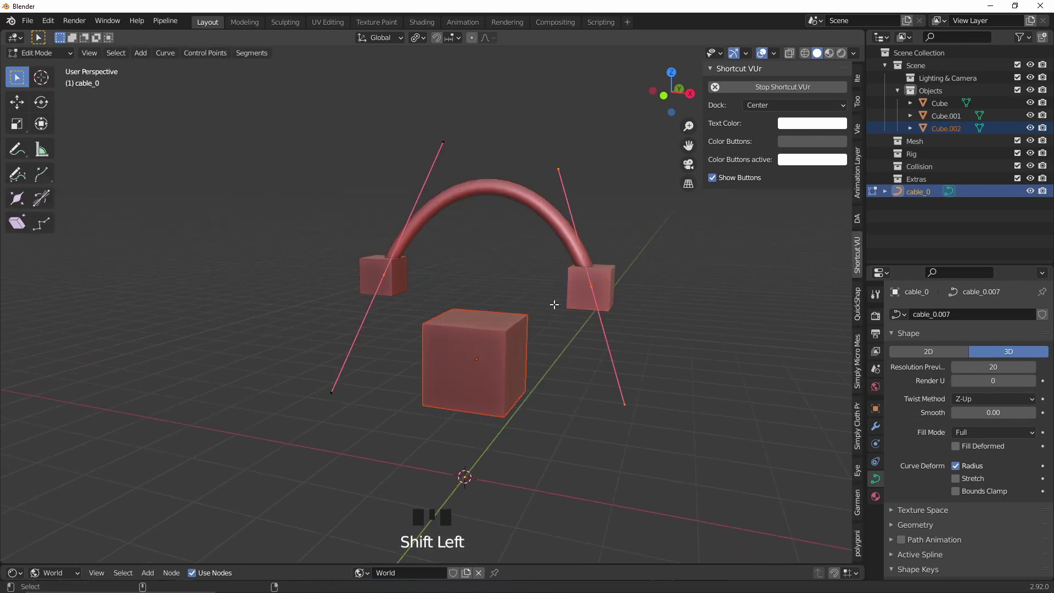
Run Simulate Cable on the arched cable, held at both end points, with an Expand Length of 5.
{"action": "key", "text": "shift+alt+c"}
{"action": "left_click", "coordinate": [549, 428]}
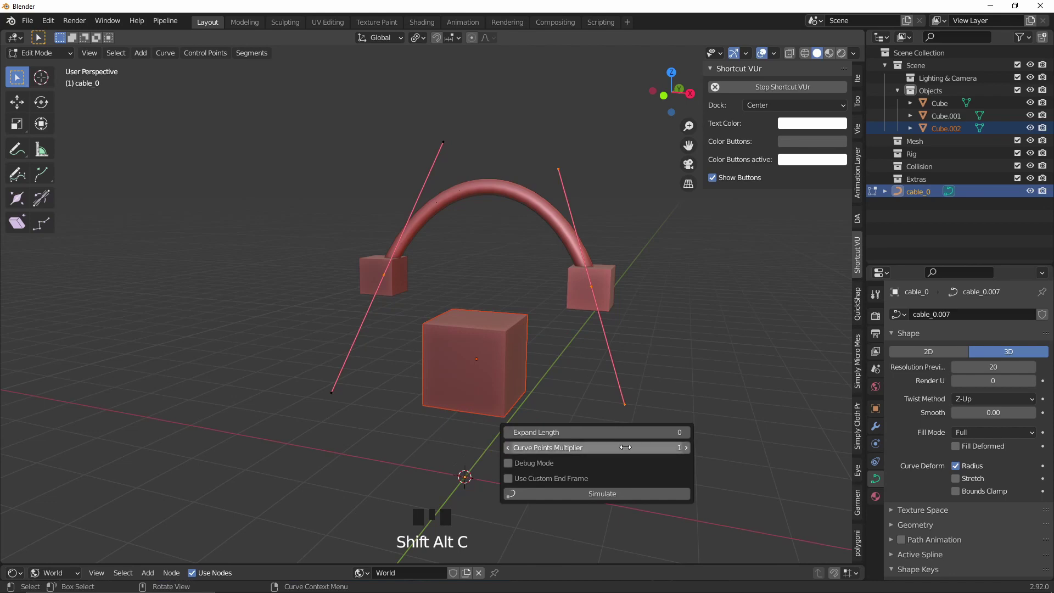
{"action": "left_click", "coordinate": [686, 432]}
{"action": "left_click", "coordinate": [686, 432]}
{"action": "left_click", "coordinate": [619, 498]}
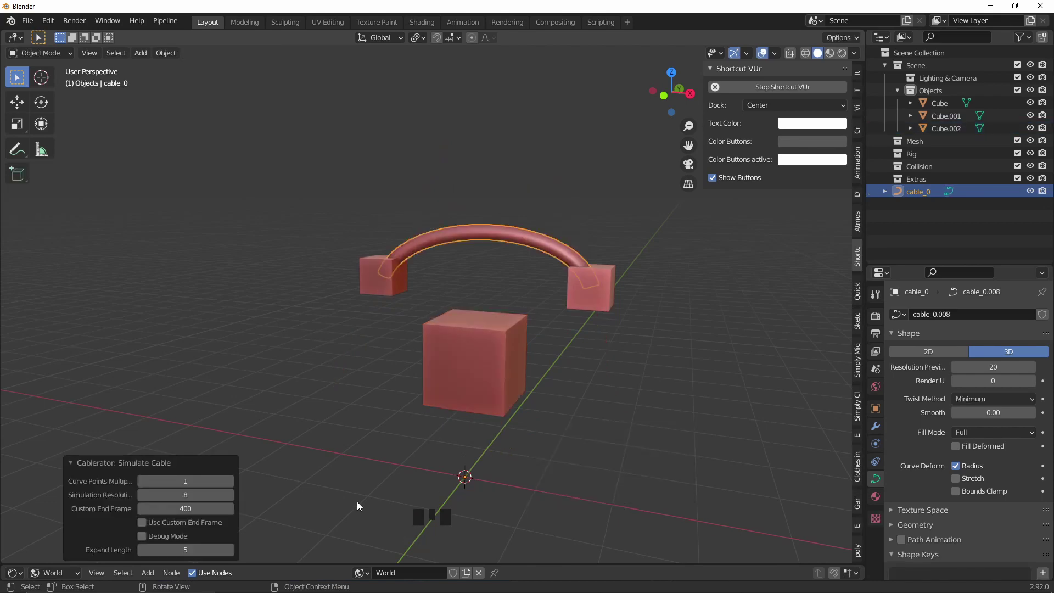
Set the simulation's Curve Points Multiplier to 2 and its Simulation Resolution to 12.
{"action": "left_click", "coordinate": [230, 495]}
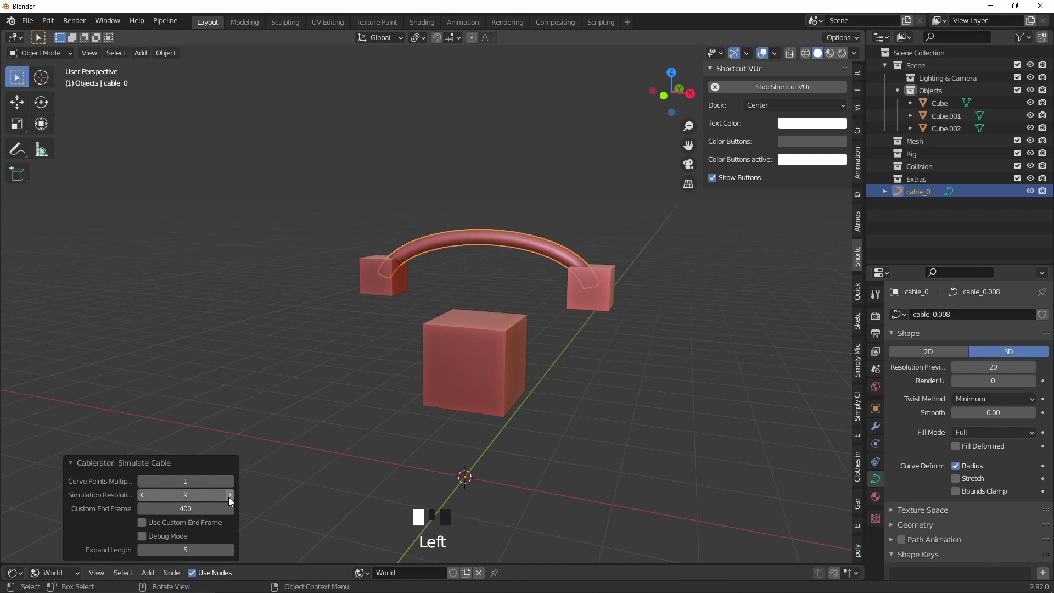
{"action": "left_click", "coordinate": [231, 481]}
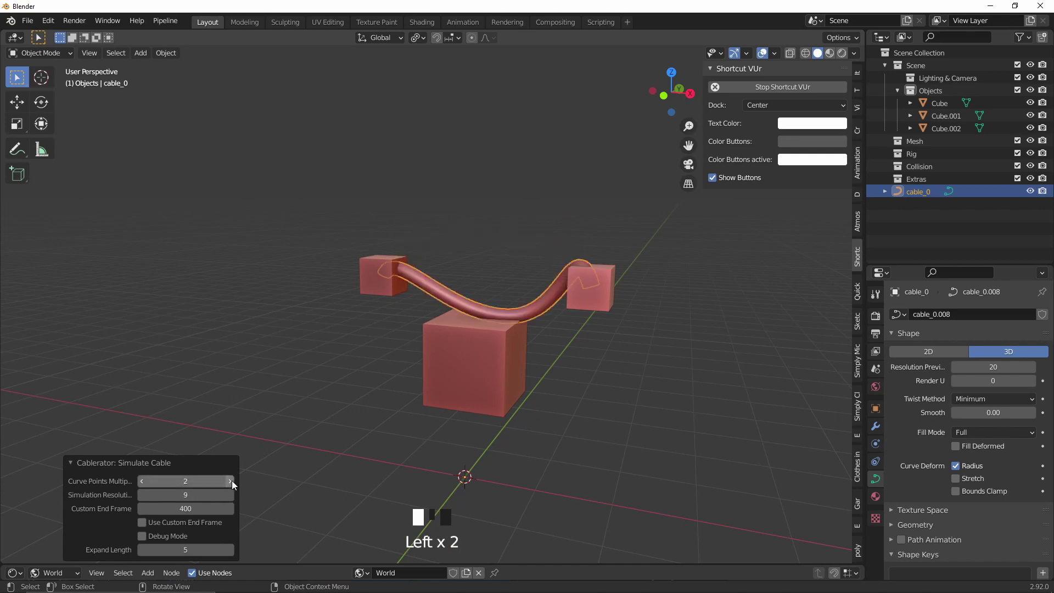
{"action": "left_click", "coordinate": [230, 494]}
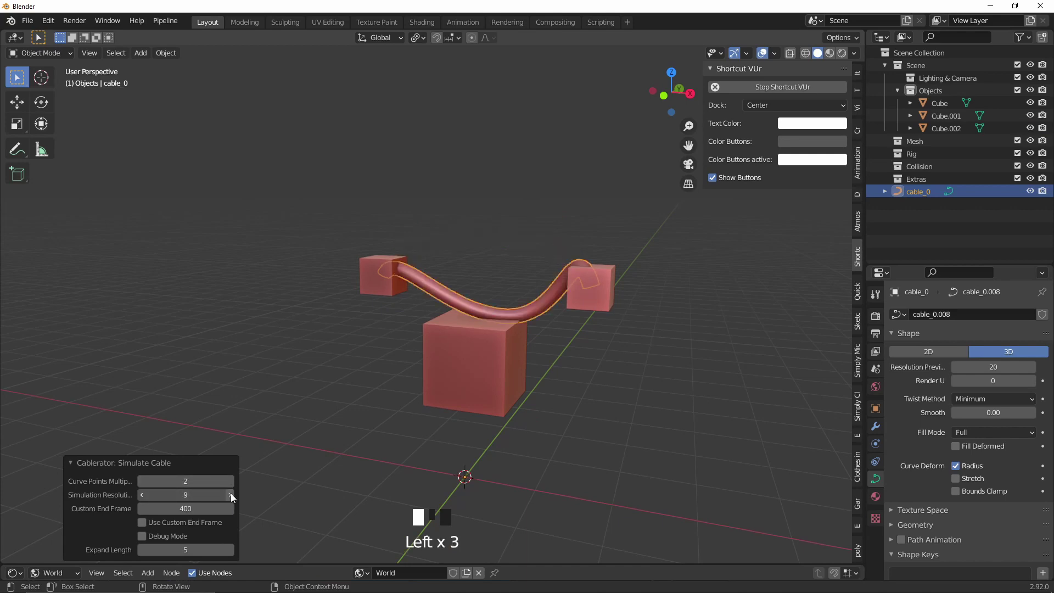
{"action": "left_click", "coordinate": [231, 494]}
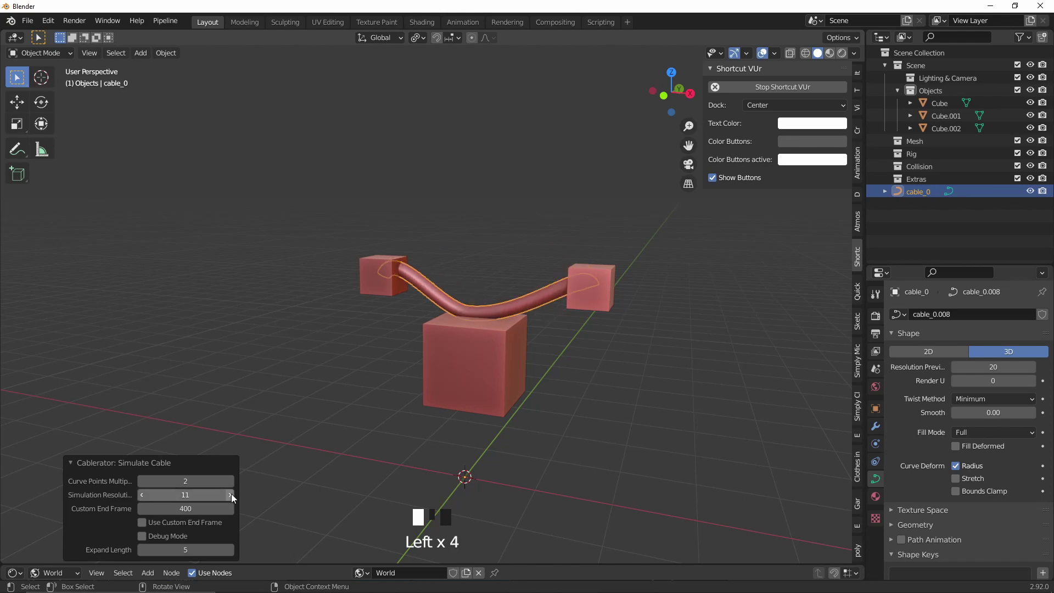
{"action": "left_click", "coordinate": [232, 493]}
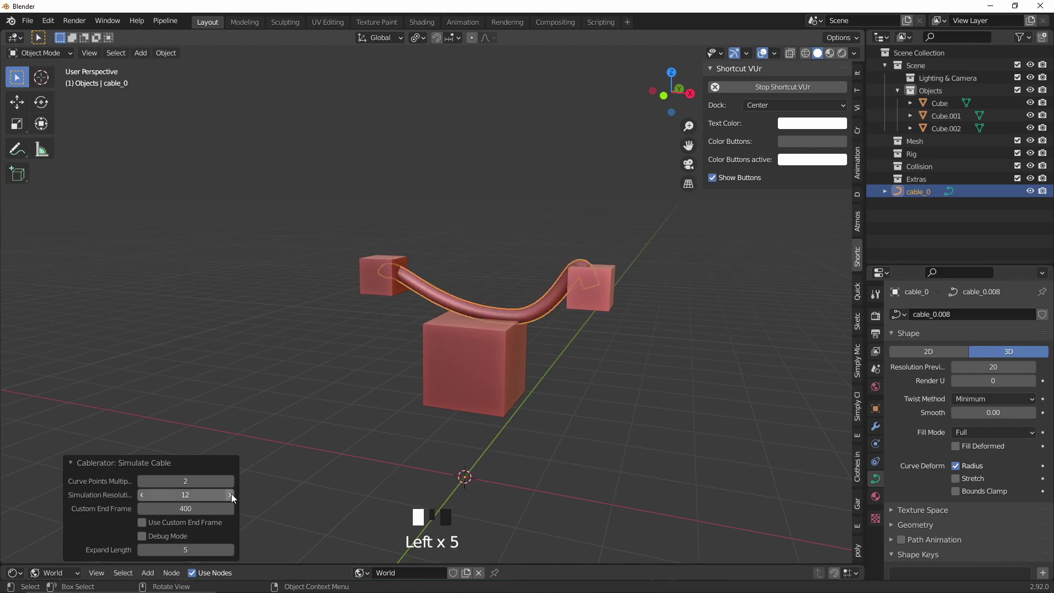
{"action": "left_click", "coordinate": [232, 493]}
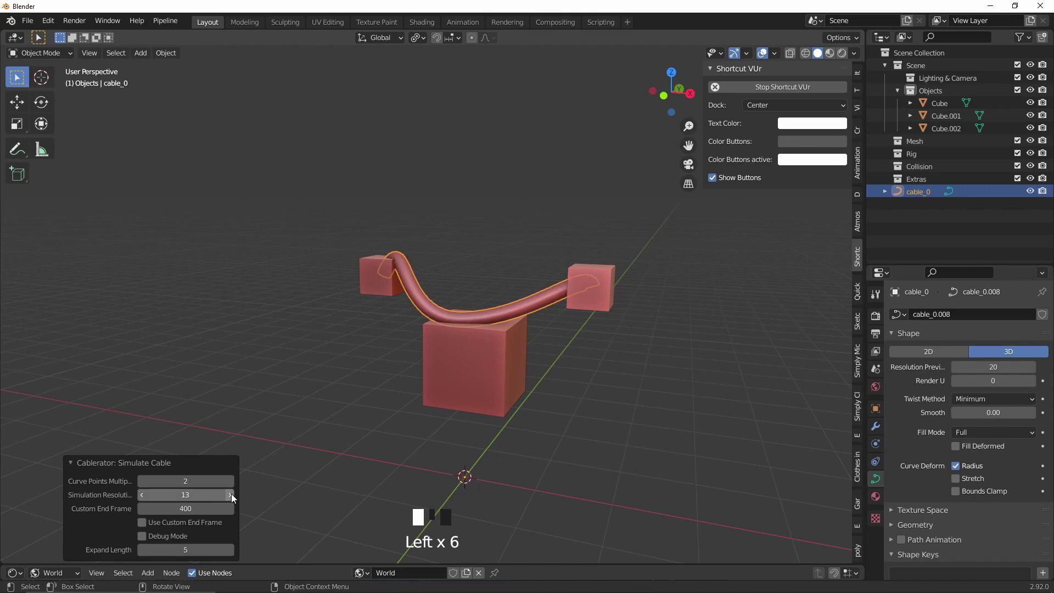
{"action": "left_click", "coordinate": [232, 493]}
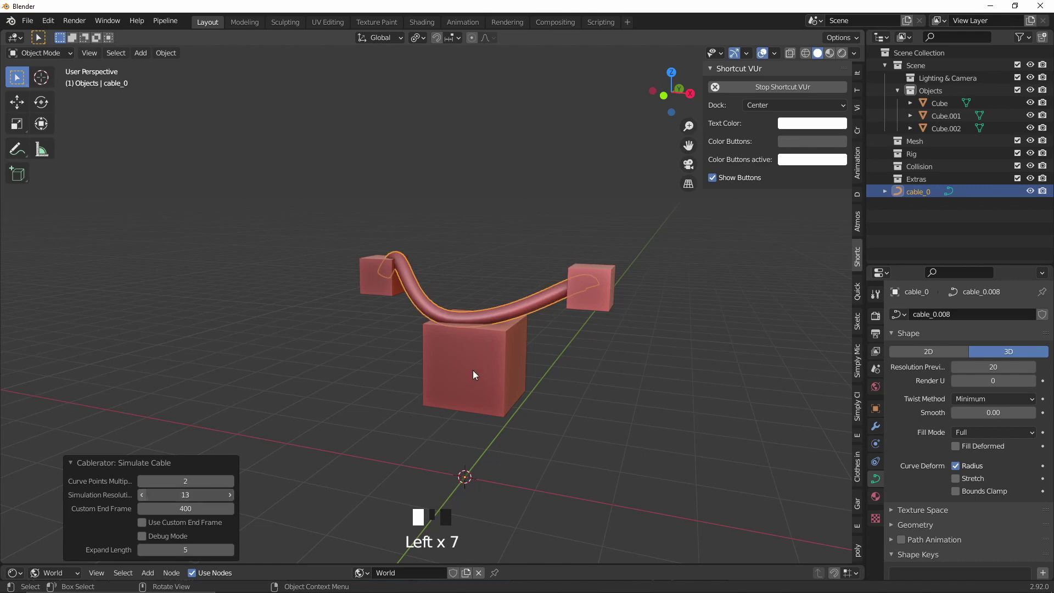
Undo the simulation, select only the end point at the left cube and simulate the cable with Expand Length 0.
{"action": "mouse_move", "coordinate": [477, 374]}
{"action": "middle_mouse_down"}
{"action": "mouse_move", "coordinate": [536, 360]}
{"action": "mouse_move", "coordinate": [609, 368]}
{"action": "mouse_move", "coordinate": [472, 369]}
{"action": "mouse_move", "coordinate": [496, 367]}
{"action": "middle_mouse_up"}
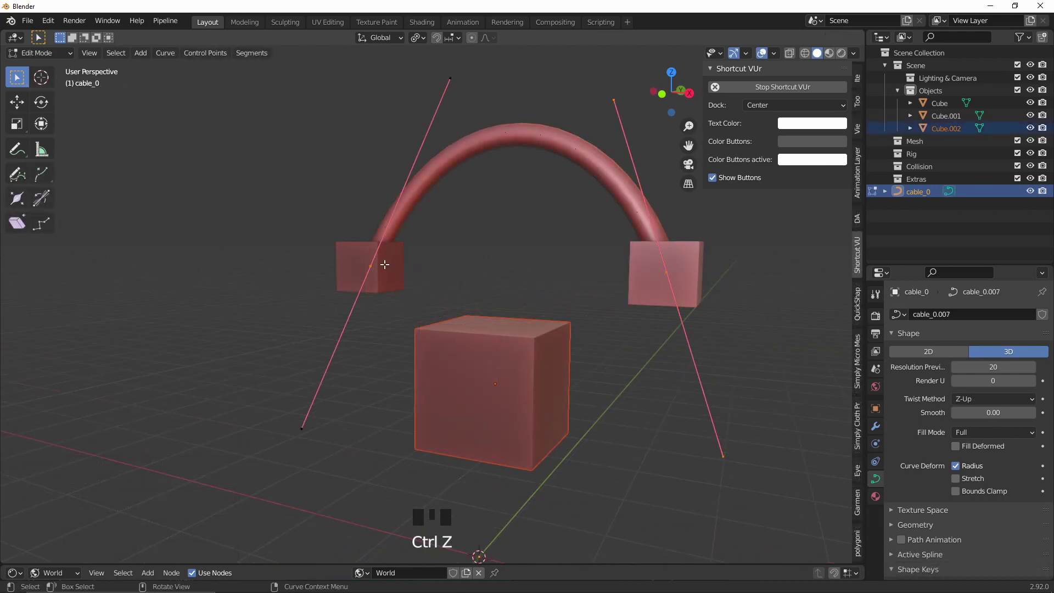
{"action": "left_click_drag", "start_coordinate": [387, 256], "coordinate": [342, 279]}
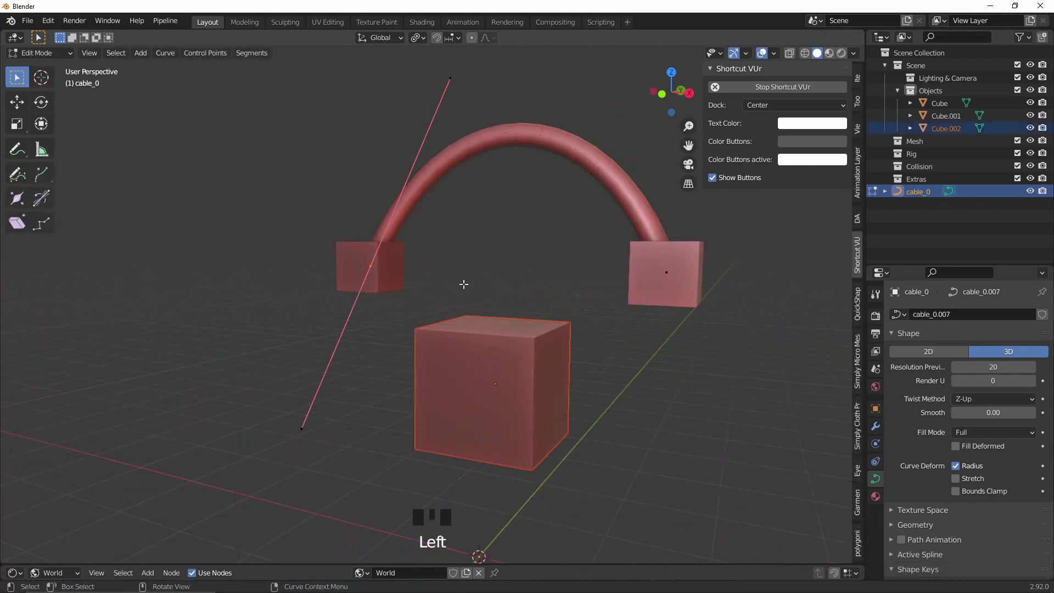
{"action": "key", "text": "shift+alt+c"}
{"action": "left_click", "coordinate": [492, 284]}
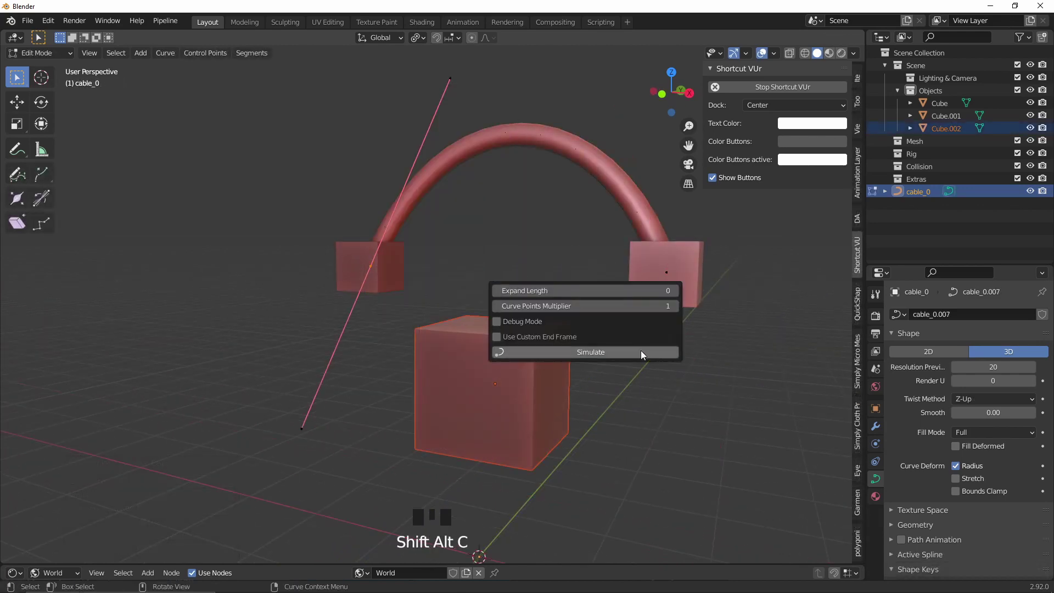
{"action": "left_click", "coordinate": [647, 354]}
Set the one-ended simulation's Simulation Resolution to 10 and Curve Points Multiplier to 2, and inspect how the cable drapes over the large cube.
{"action": "left_click", "coordinate": [233, 495]}
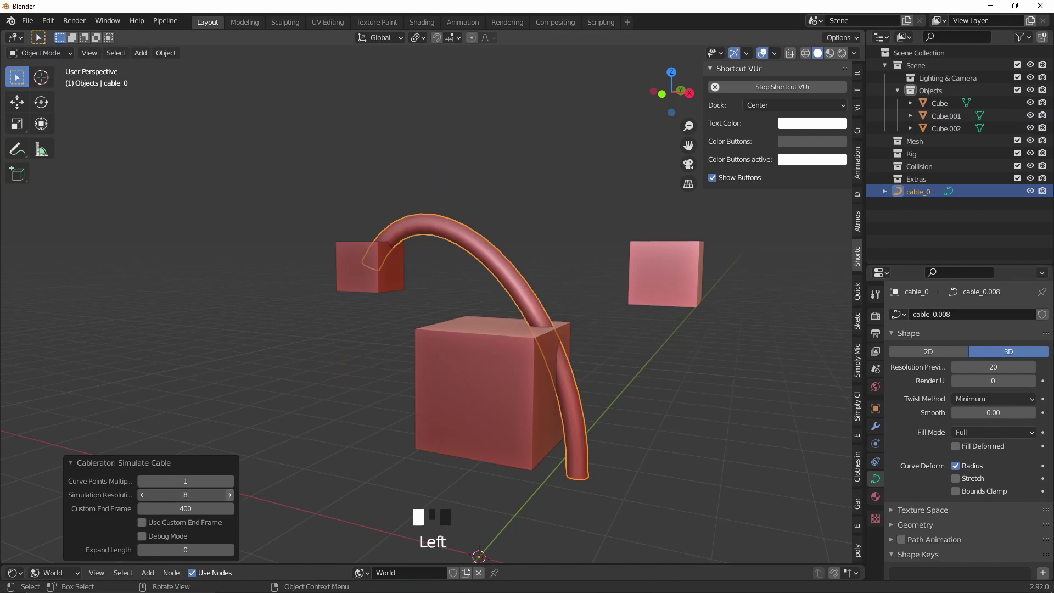
{"action": "left_click", "coordinate": [234, 495]}
{"action": "left_click", "coordinate": [233, 480]}
{"action": "middle_click_drag", "start_coordinate": [594, 403], "coordinate": [420, 397]}
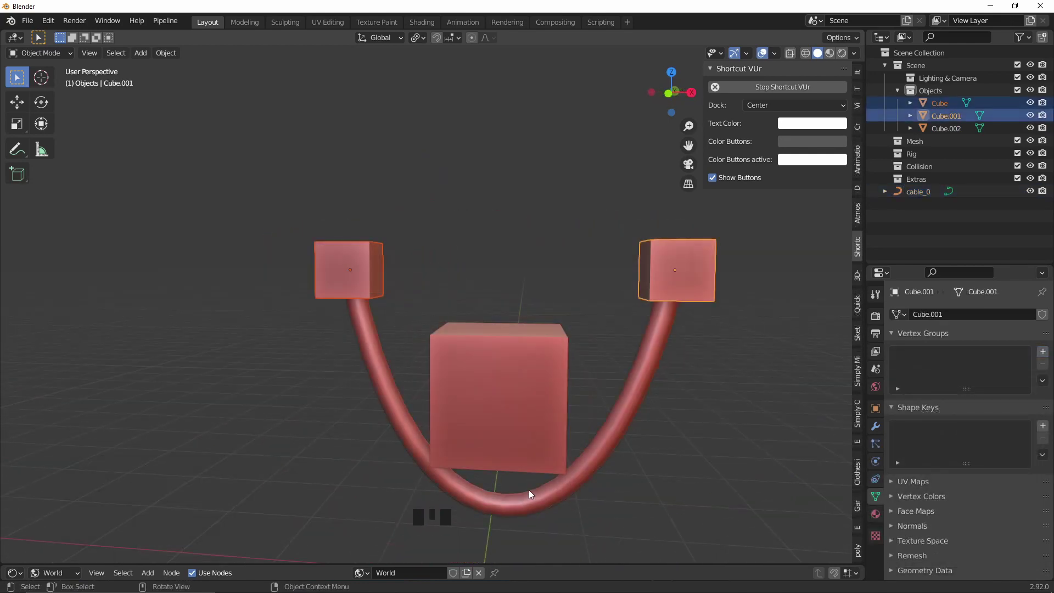
Create a hanging cable between the two smaller cubes with Create a Cable from Selected Objects and try selecting its end points in Edit Mode.
{"action": "left_click", "coordinate": [540, 492]}
{"action": "key", "text": "Tab"}
{"action": "left_click", "coordinate": [675, 271]}
{"action": "left_click", "coordinate": [355, 270]}
{"action": "left_click", "coordinate": [674, 269]}
{"action": "left_click", "coordinate": [351, 269]}
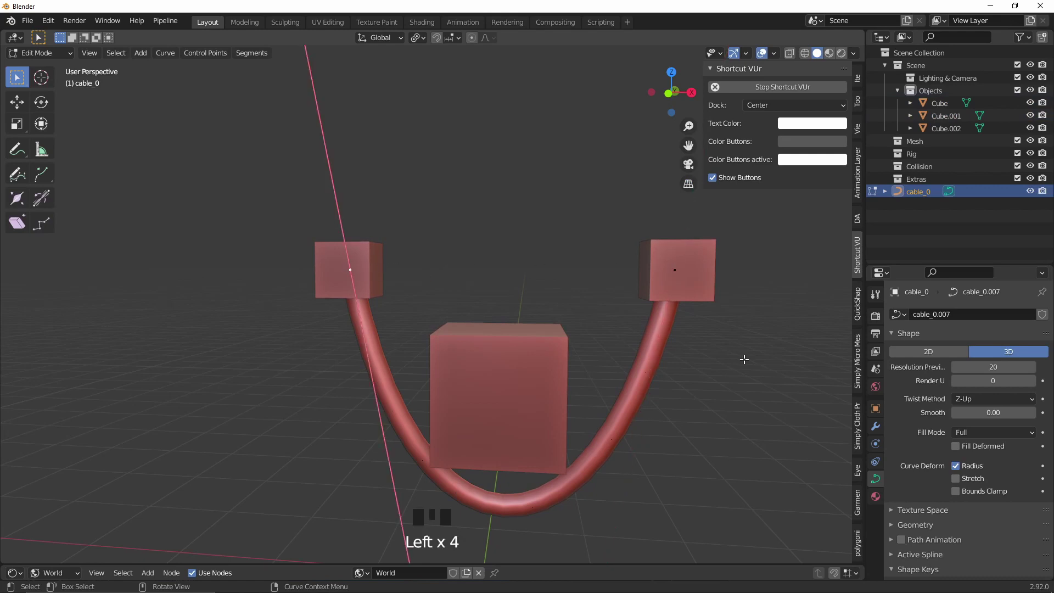
{"action": "key", "text": "Tab"}
Switch to the Cablerator manual in the browser and review its feature list and Quick Start section.
{"action": "scroll", "coordinate": [729, 355], "scroll_direction": "down", "scroll_amount": 2}
{"action": "middle_click_drag", "start_coordinate": [713, 348], "coordinate": [735, 345]}
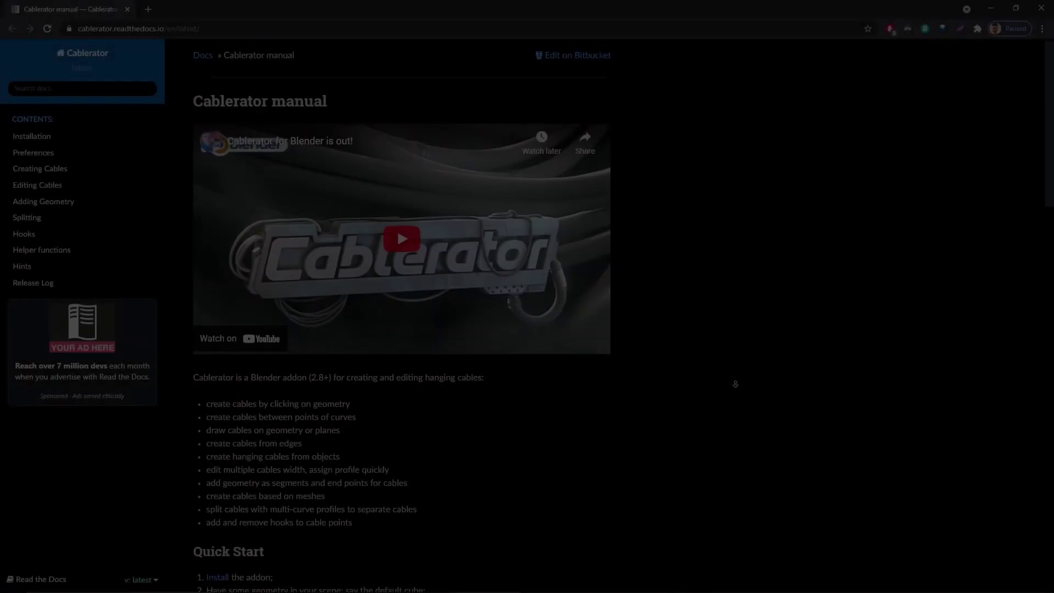
{"action": "scroll", "coordinate": [736, 384], "scroll_direction": "down", "scroll_amount": 3}
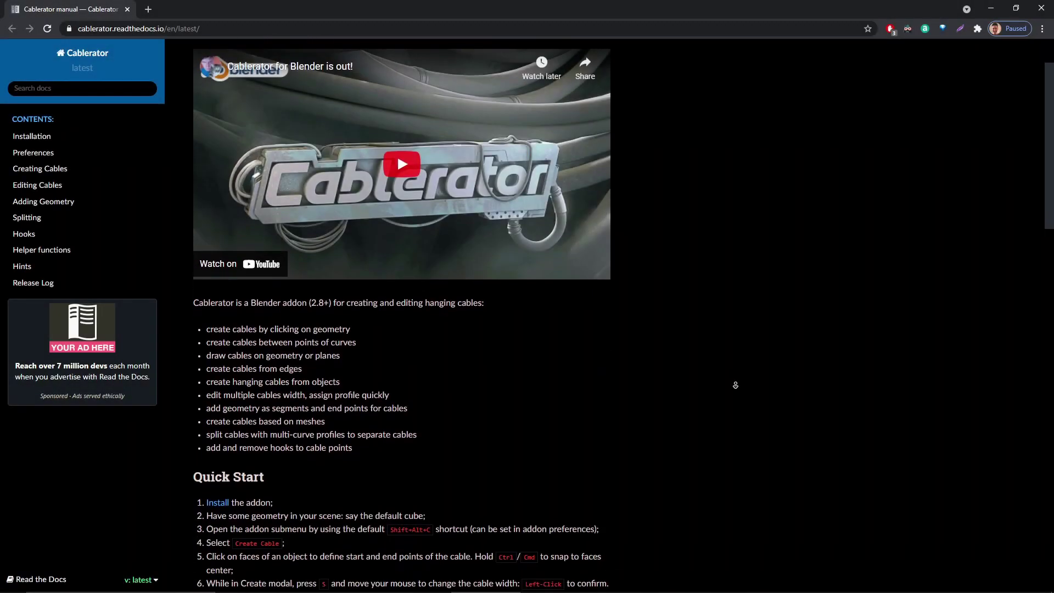